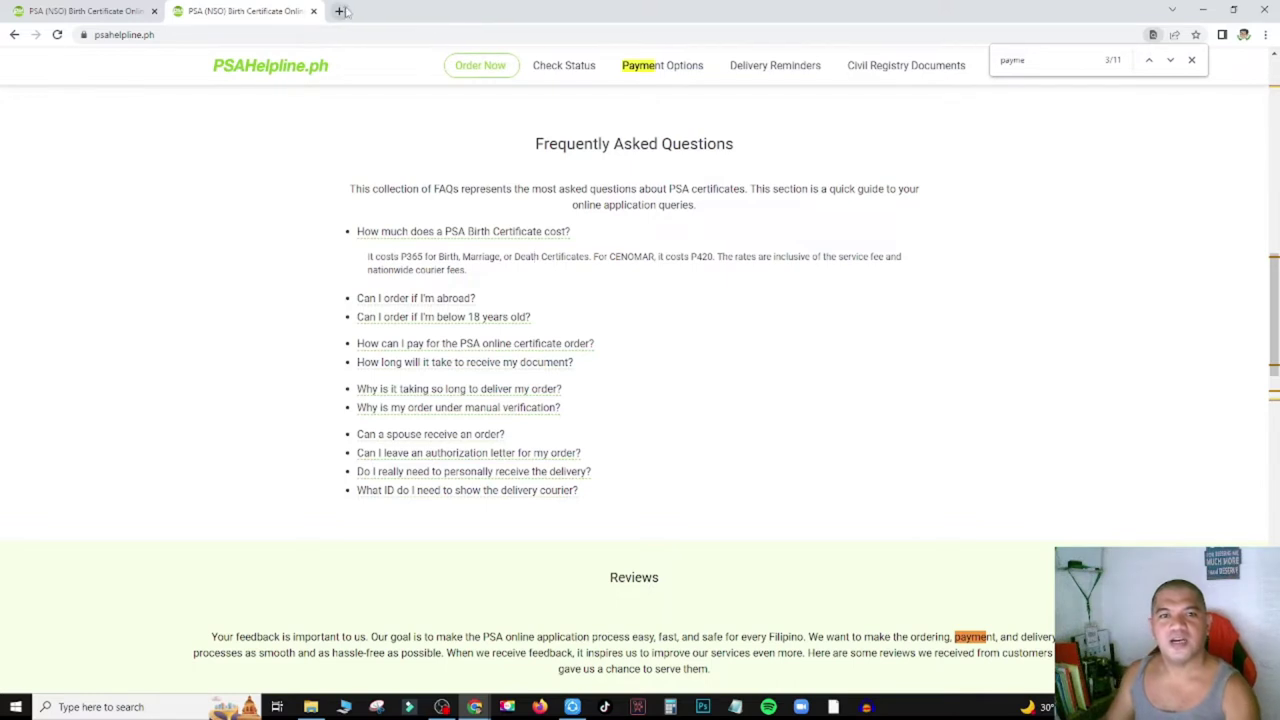
# In a new tab, search Google for 'psa birth certificate price'.
pyautogui.click(359, 33)
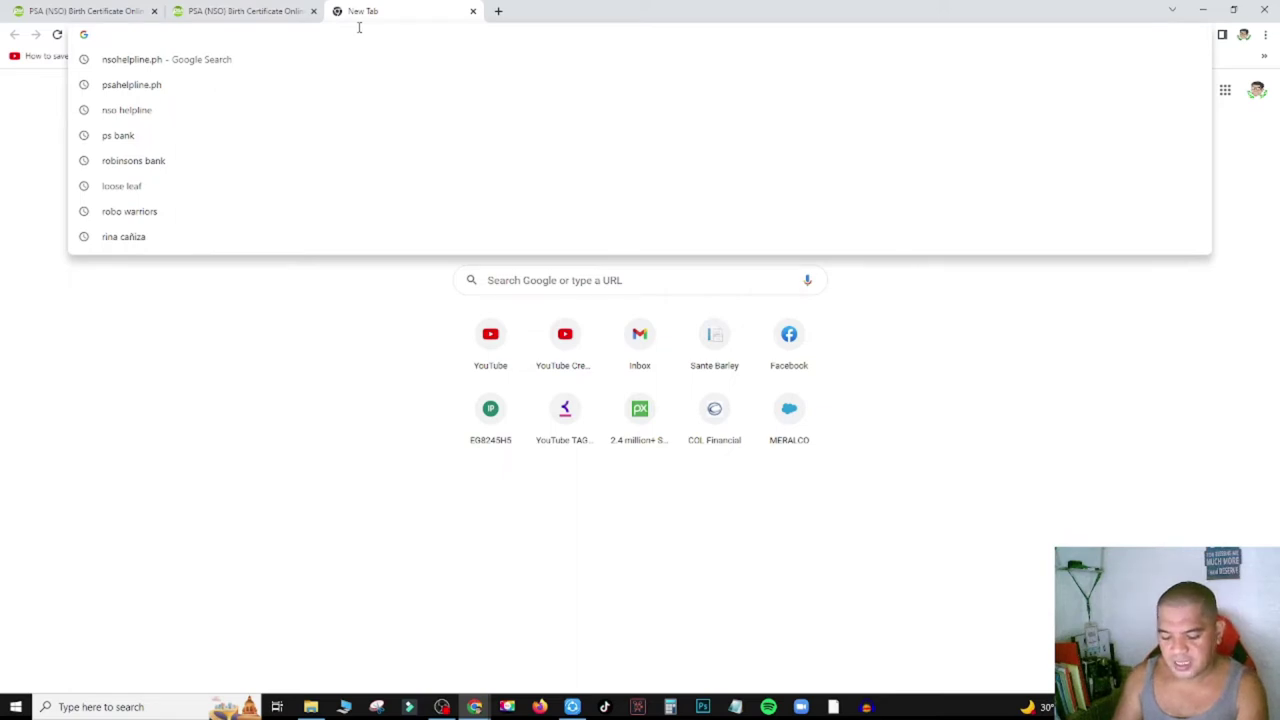
pyautogui.write('PSA Birth')
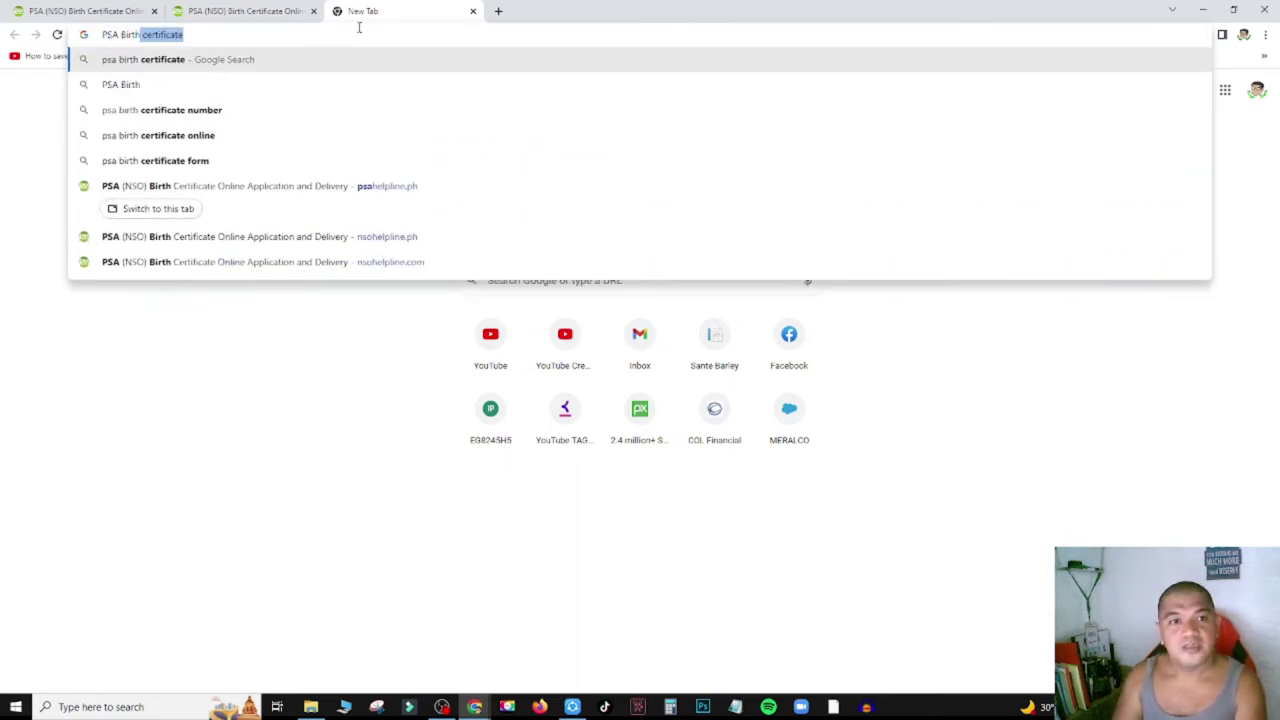
pyautogui.press('Right')
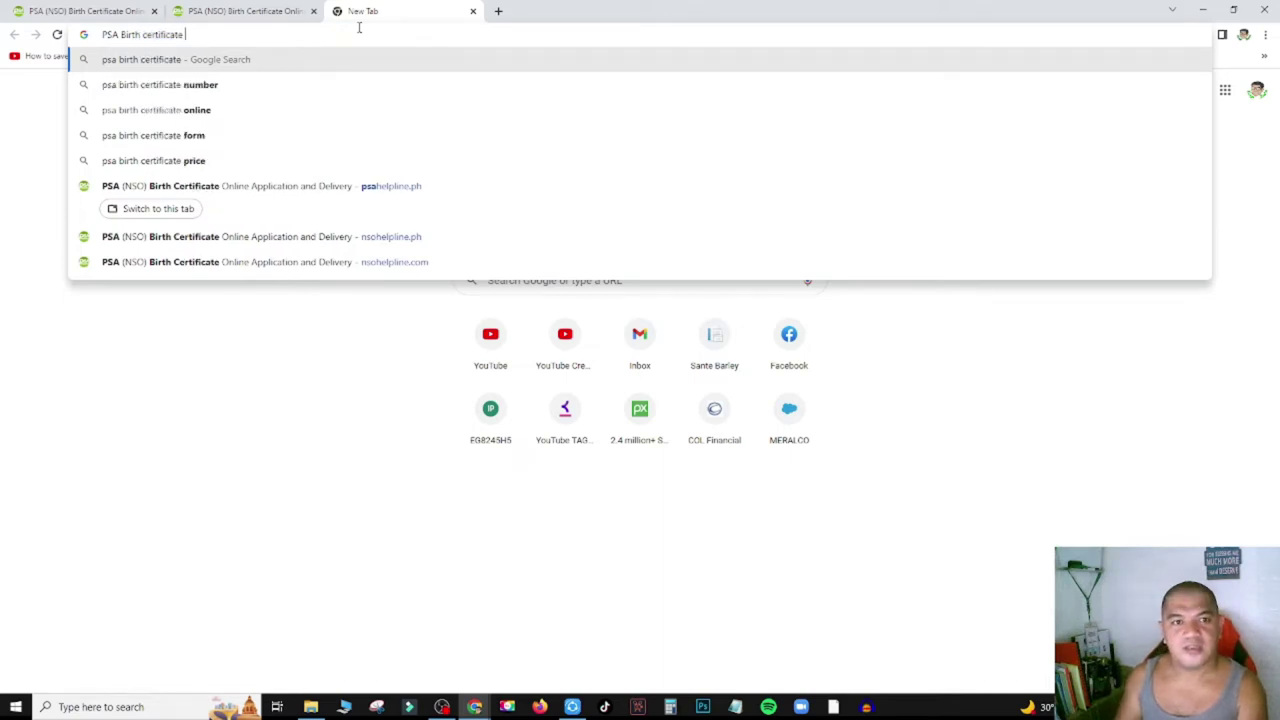
pyautogui.click(190, 160)
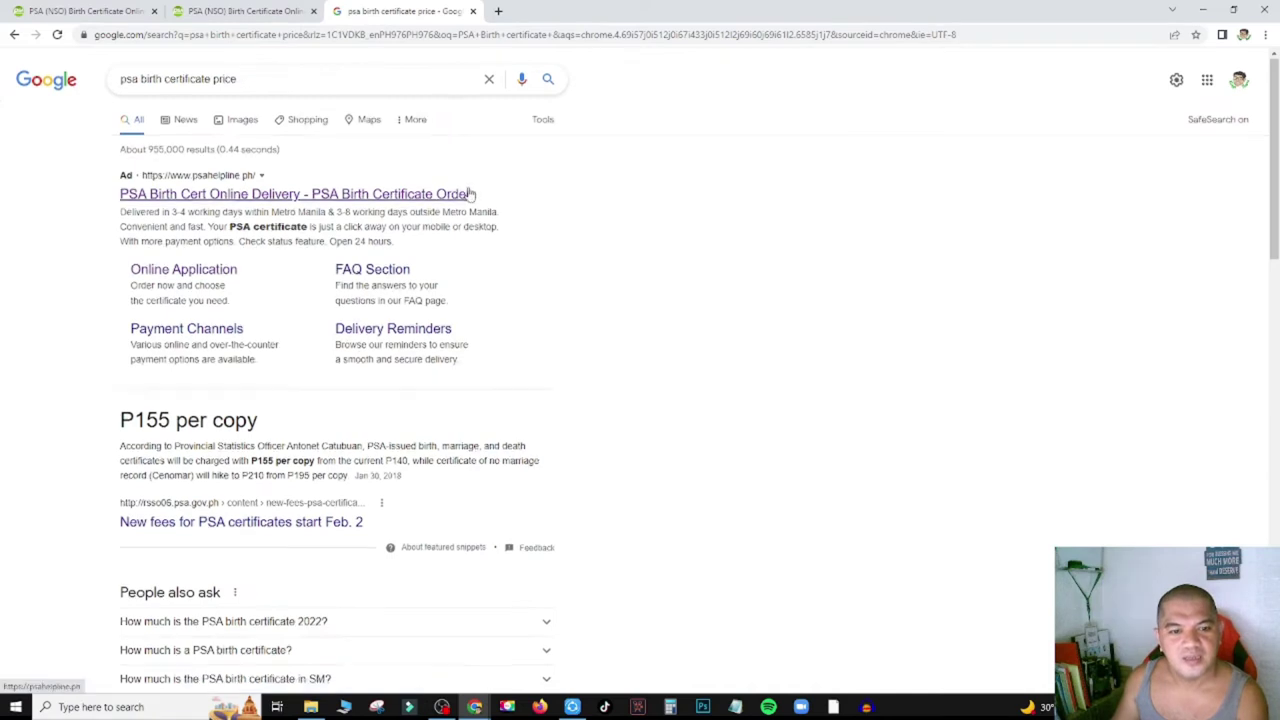
# Highlight the P155 per-copy price, then return to the PSAHelpline FAQ tab.
pyautogui.scroll(-2, 469, 193)
pyautogui.doubleClick(188, 220)
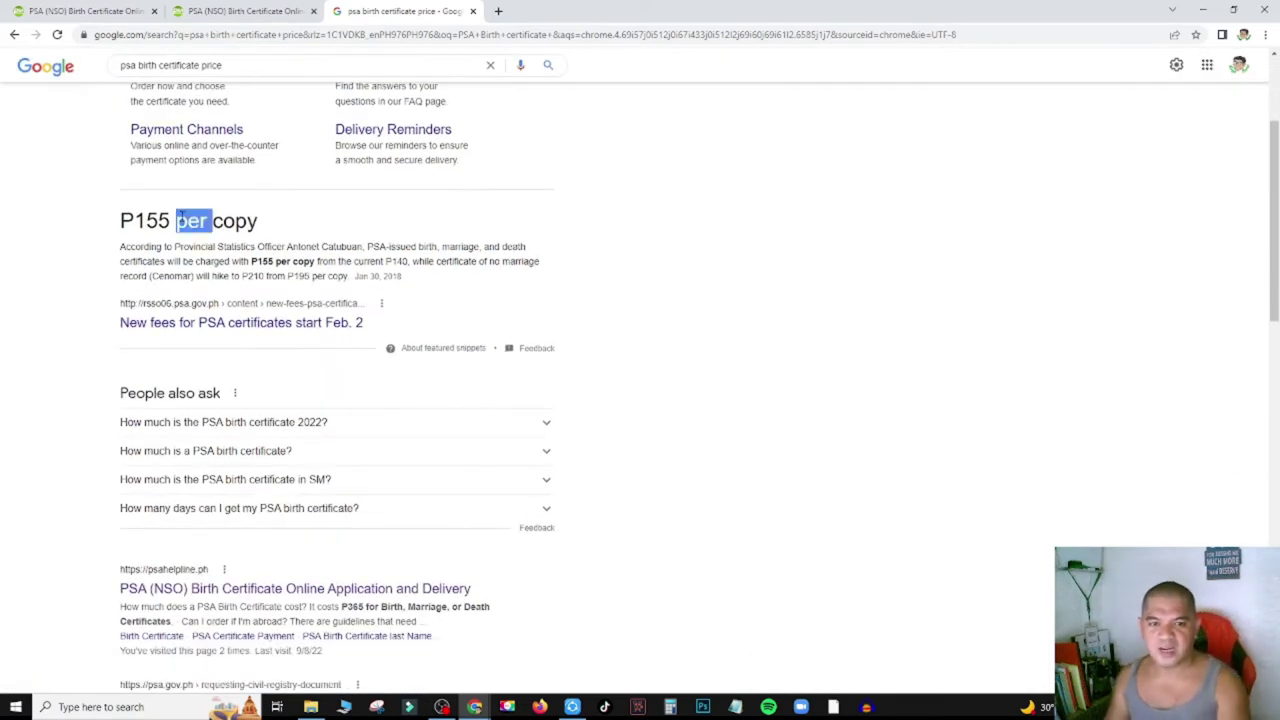
pyautogui.doubleClick(150, 220)
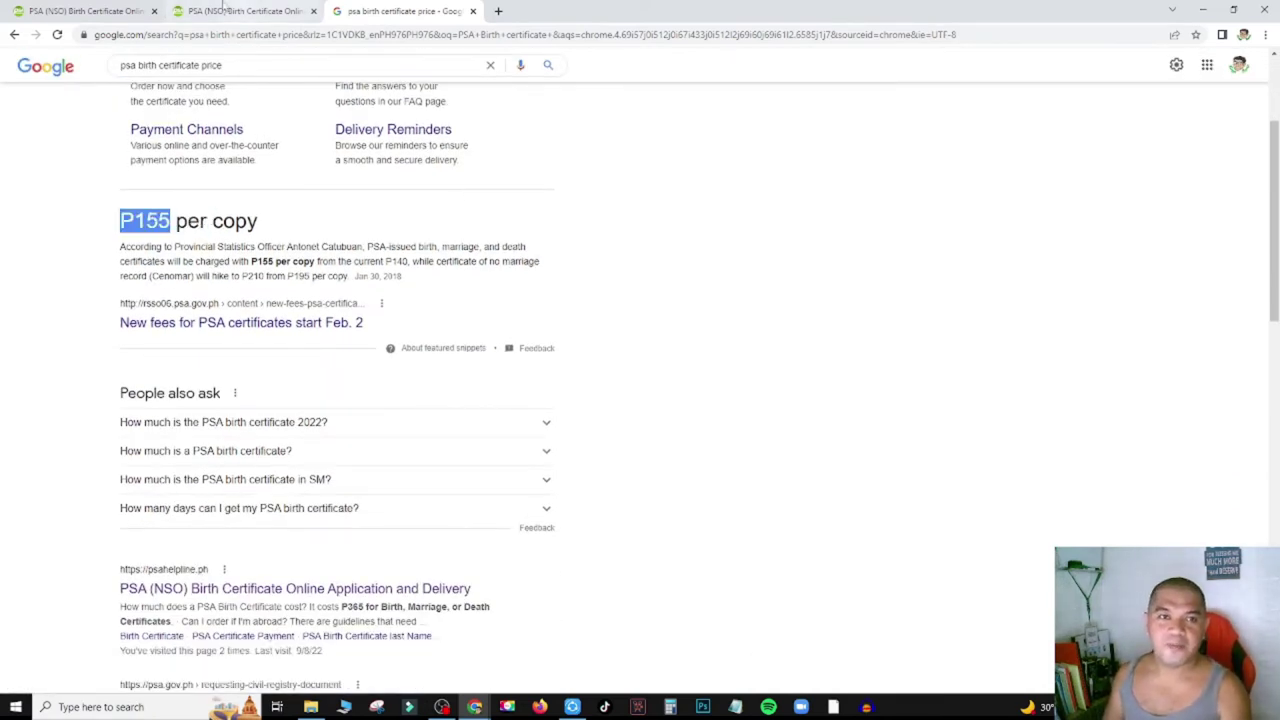
pyautogui.click(266, 11)
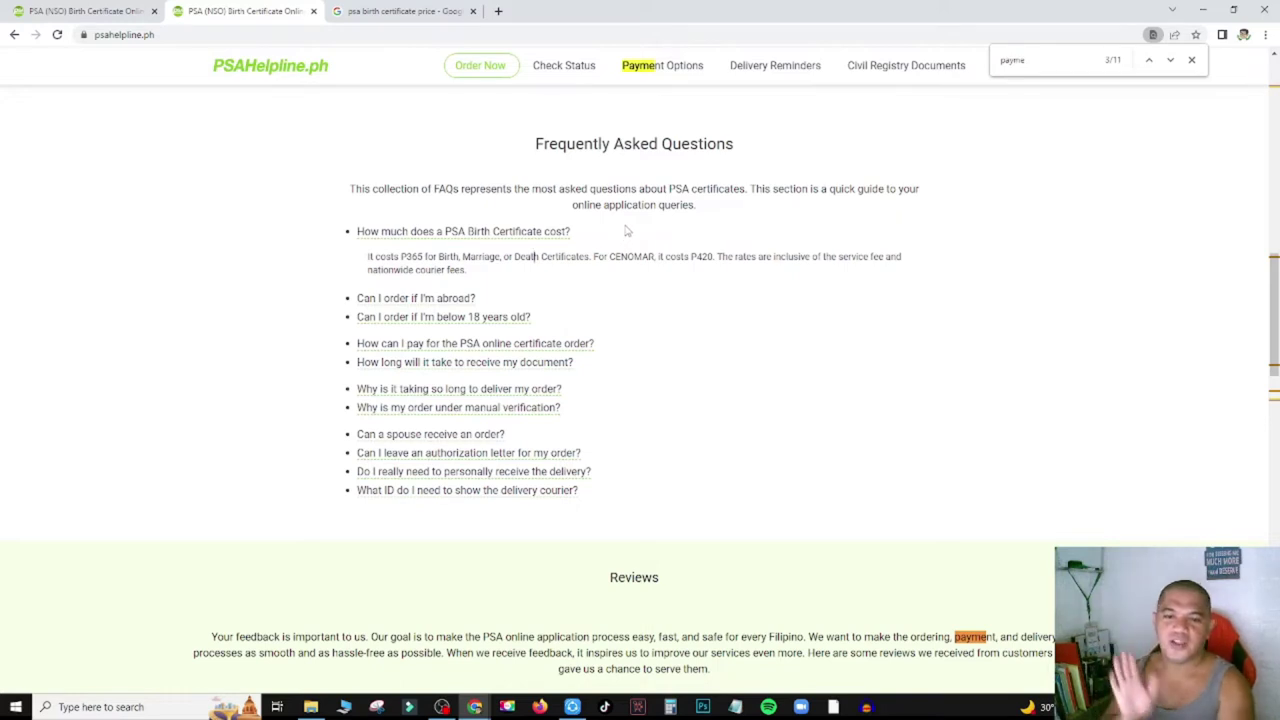
# Start a new certificate order from Order Now at the top of the page.
pyautogui.scroll(10, 580, 222)
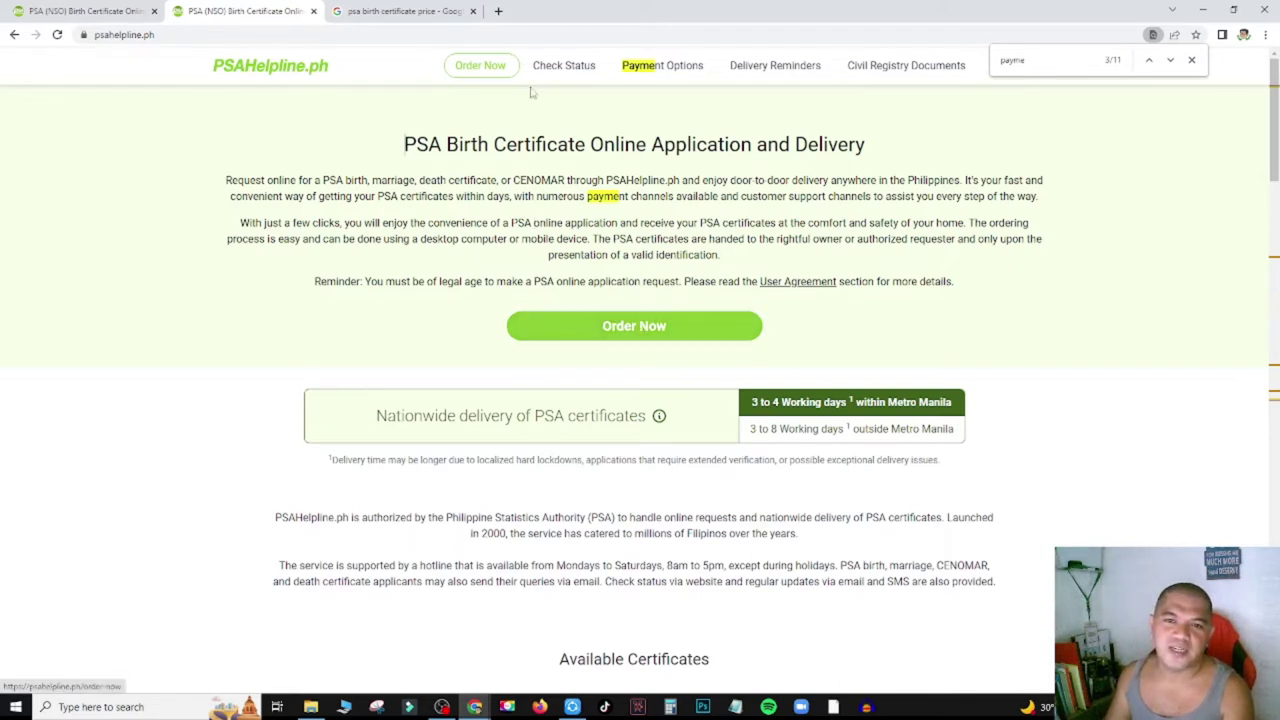
pyautogui.click(630, 335)
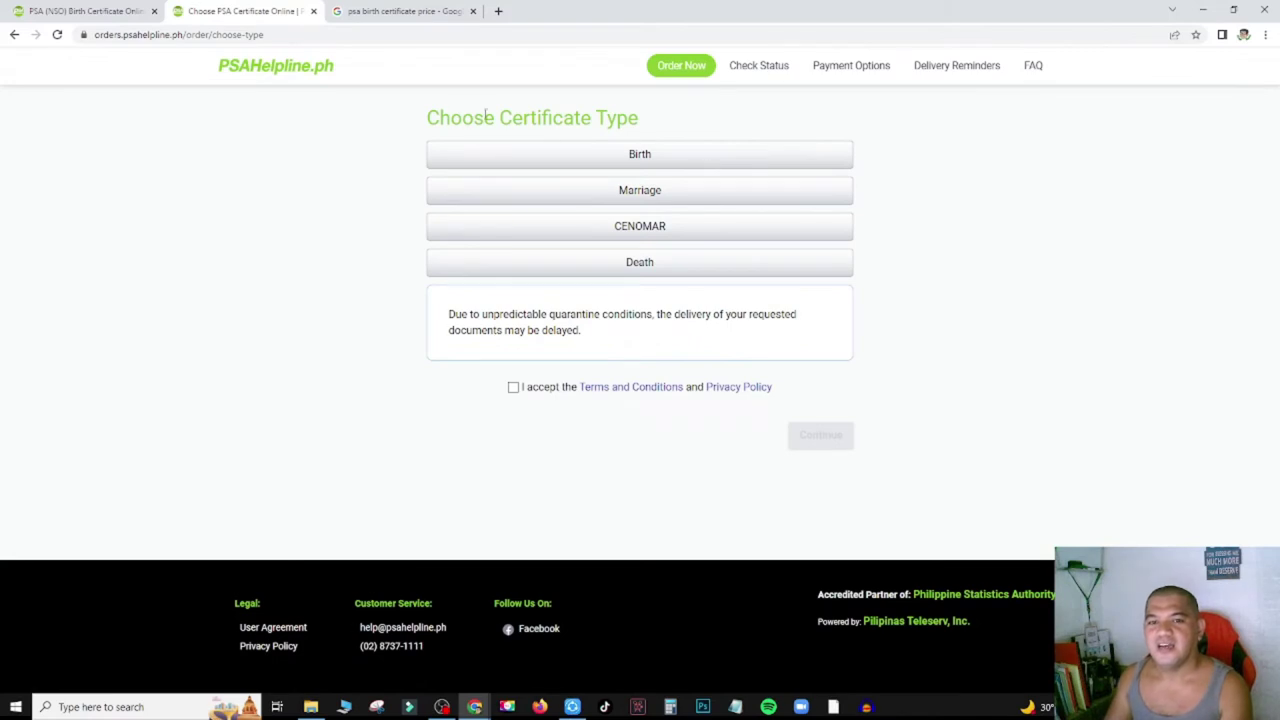
pyautogui.tripleClick(563, 129)
pyautogui.tripleClick(563, 129)
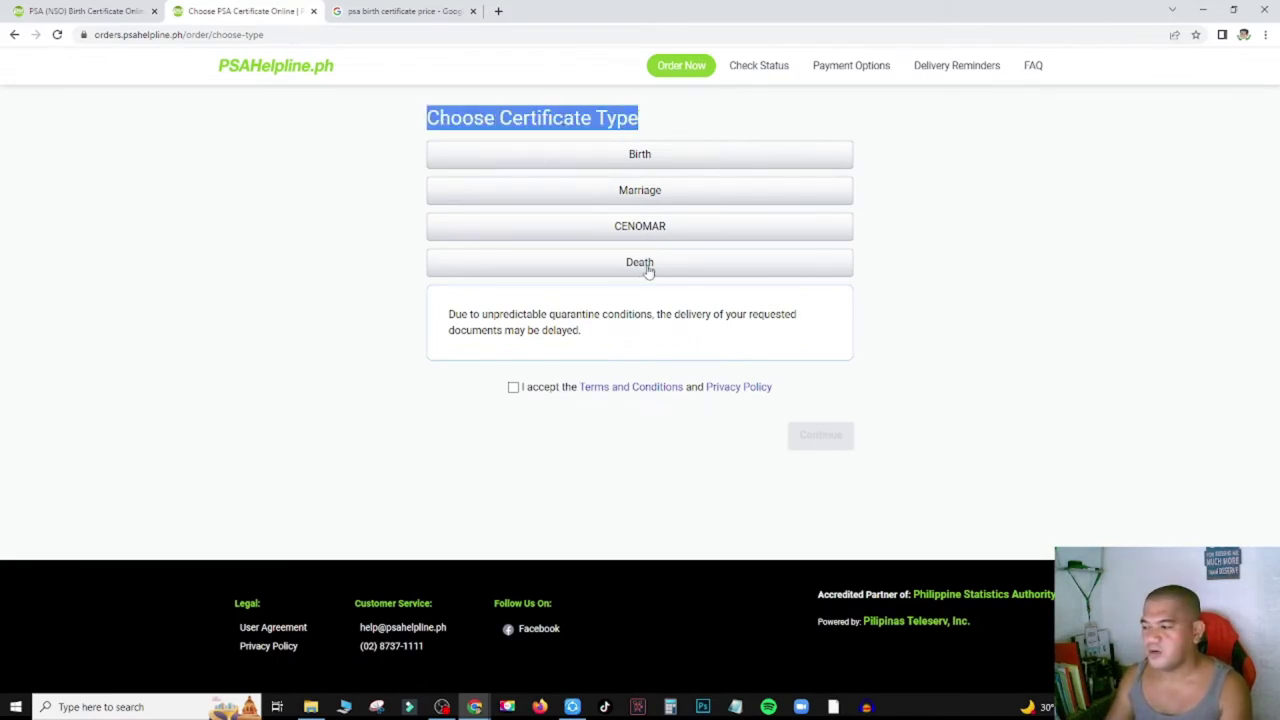
pyautogui.click(988, 175)
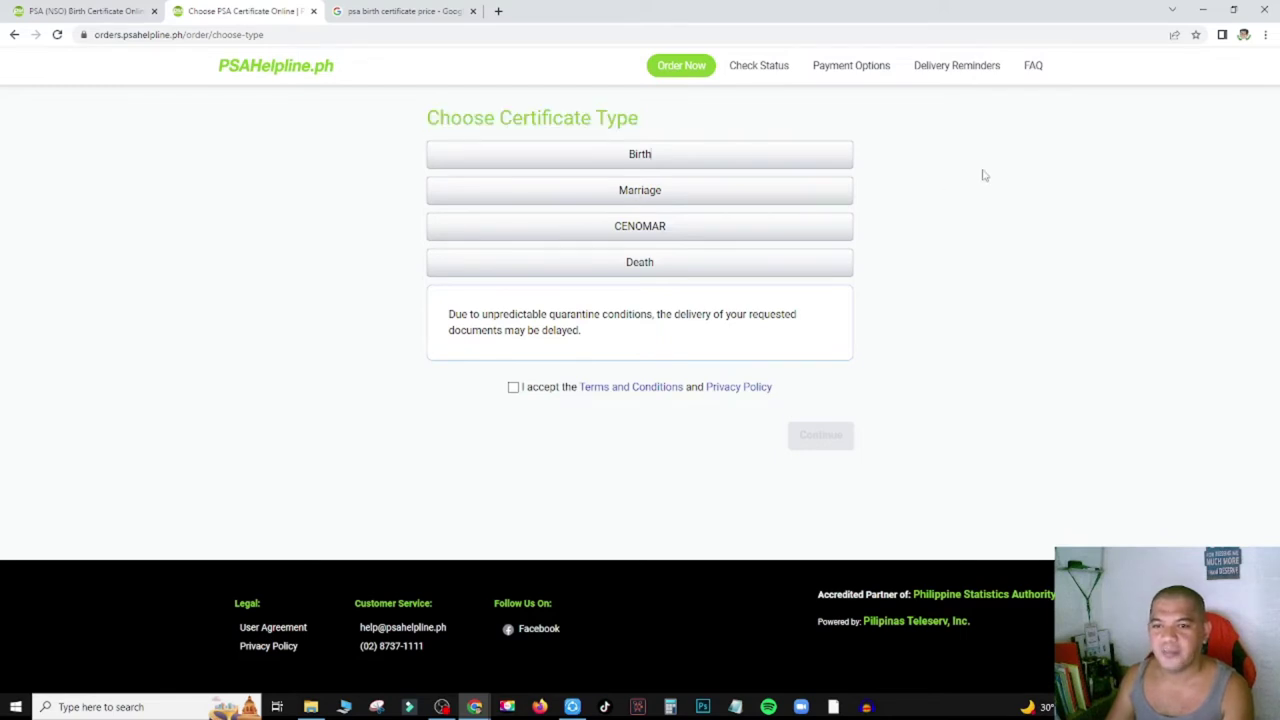
# Choose Marriage, accept the Terms and Privacy Policy, and pick My Own Marriage Certificate.
pyautogui.click(641, 196)
pyautogui.click(513, 387)
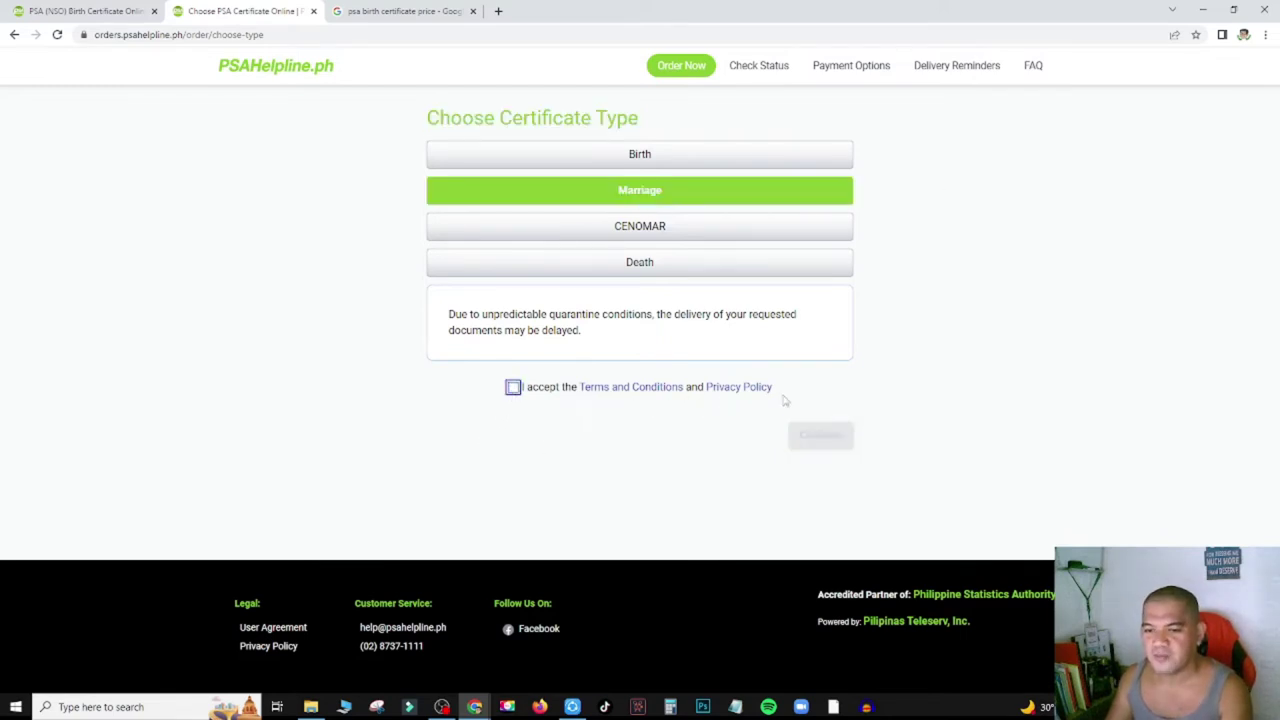
pyautogui.click(838, 445)
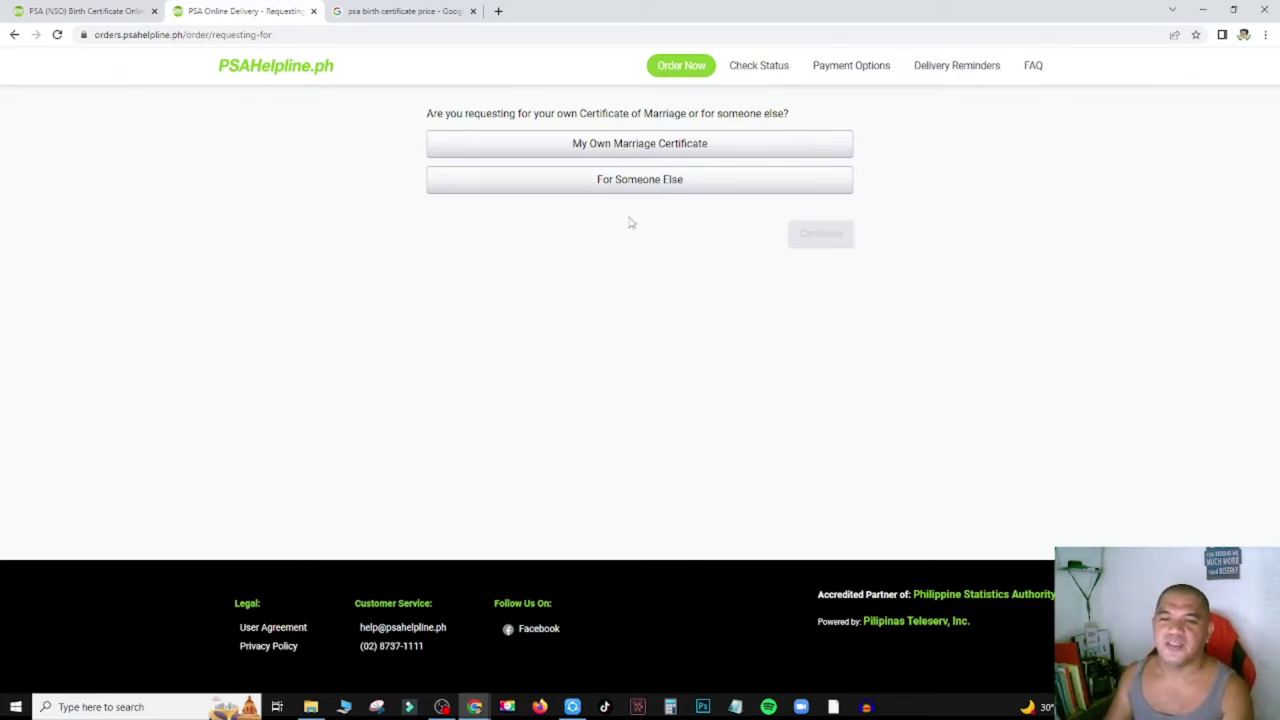
pyautogui.click(638, 150)
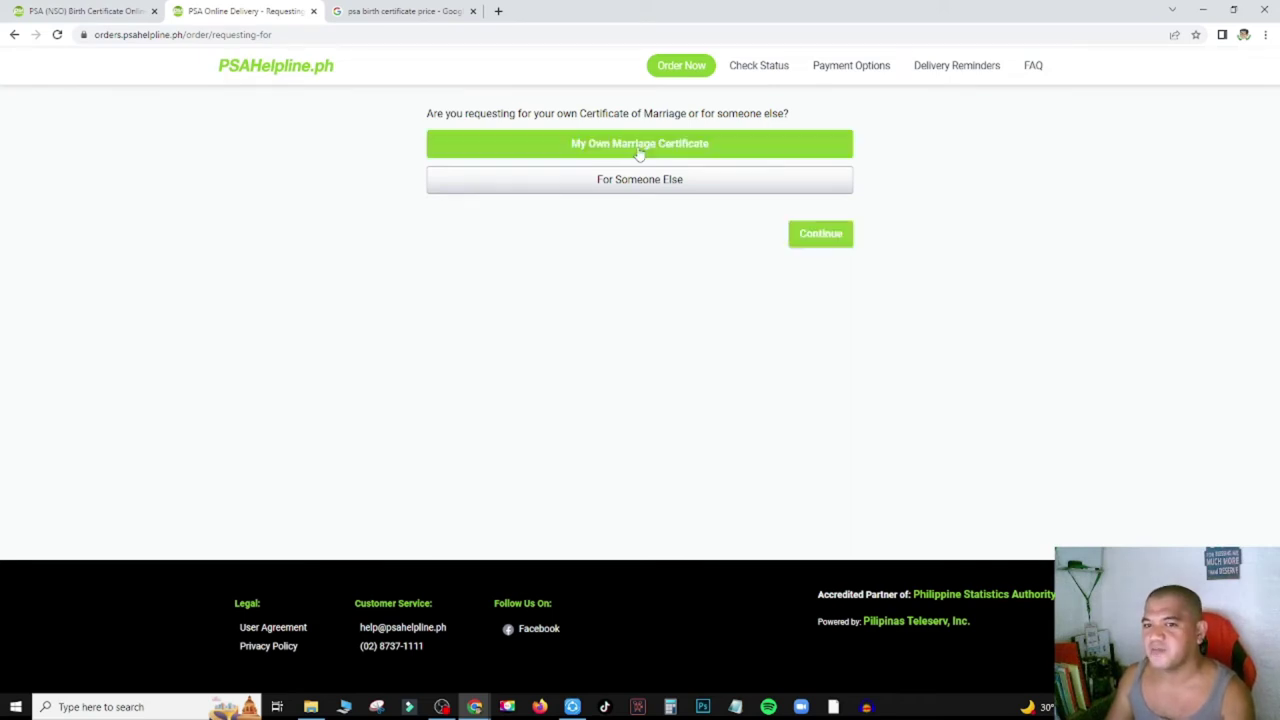
pyautogui.click(823, 237)
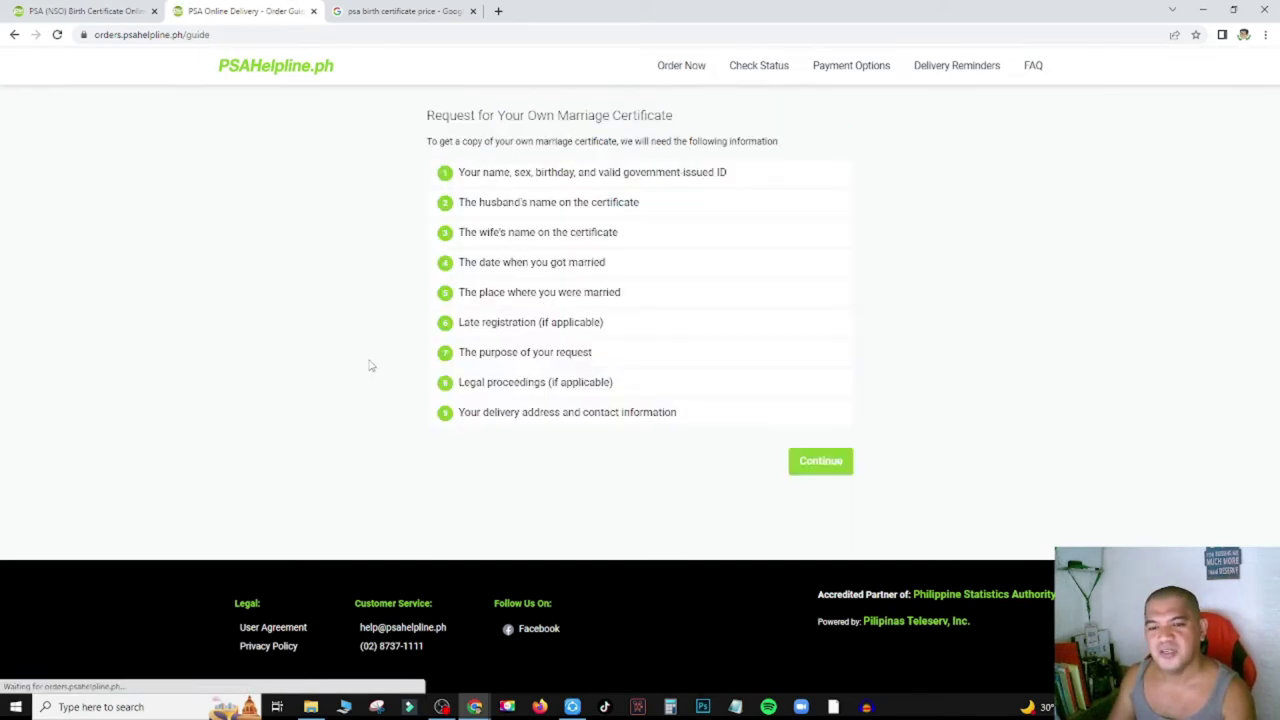
# Highlight the guide's heading, its introduction, the ID item and the wife's name item.
pyautogui.tripleClick(577, 116)
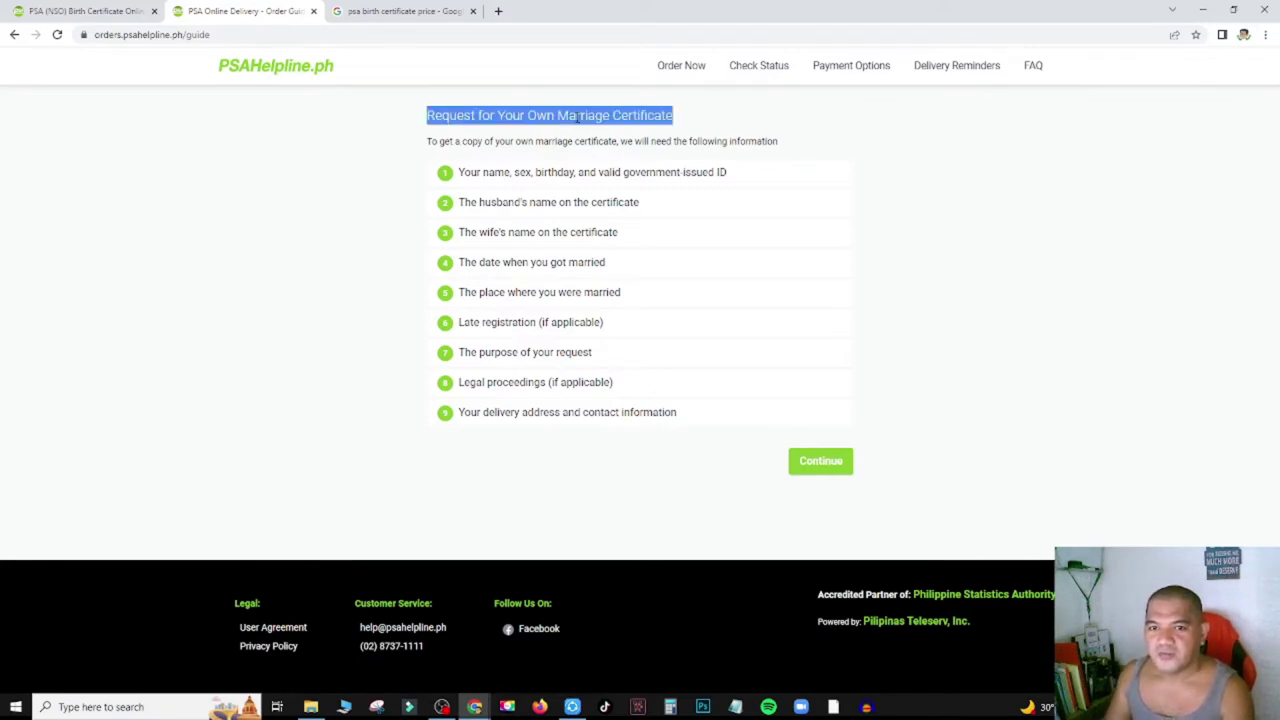
pyautogui.tripleClick(516, 141)
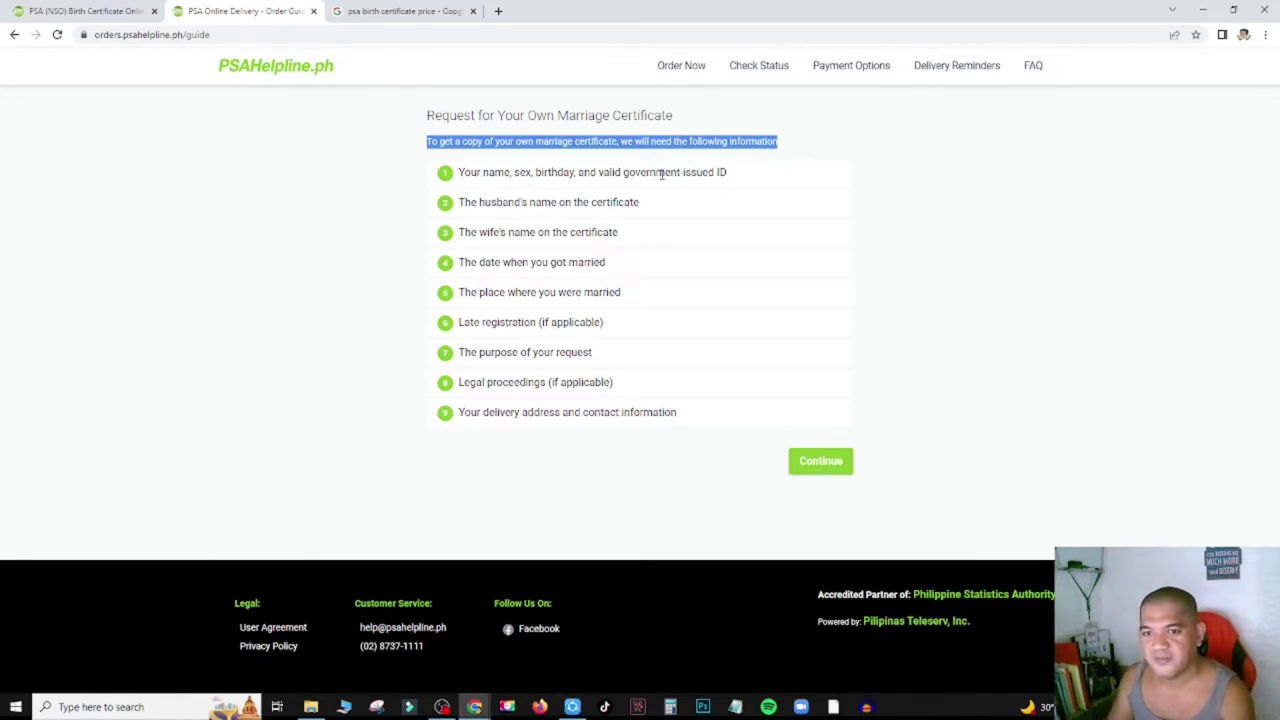
pyautogui.tripleClick(722, 173)
pyautogui.click(1031, 191)
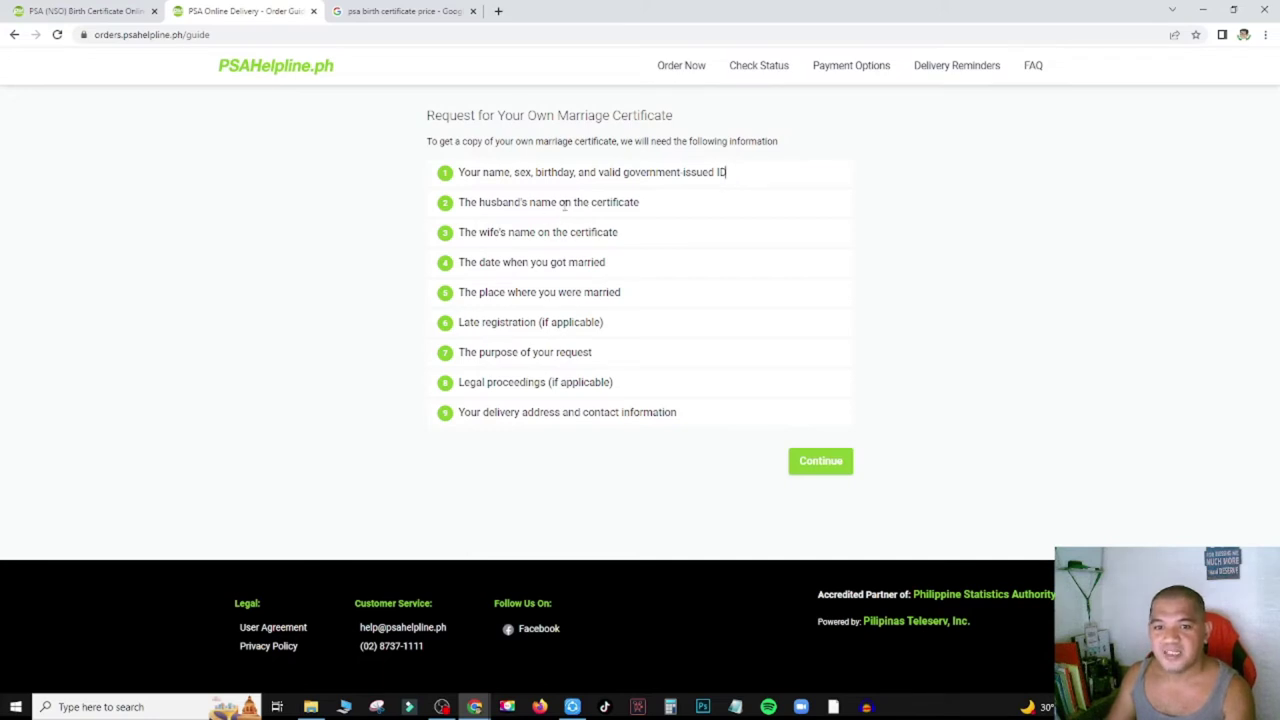
pyautogui.doubleClick(571, 232)
# Highlight the date, place, late registration, purpose, legal proceedings and delivery items, then proceed to the requester form.
pyautogui.tripleClick(560, 262)
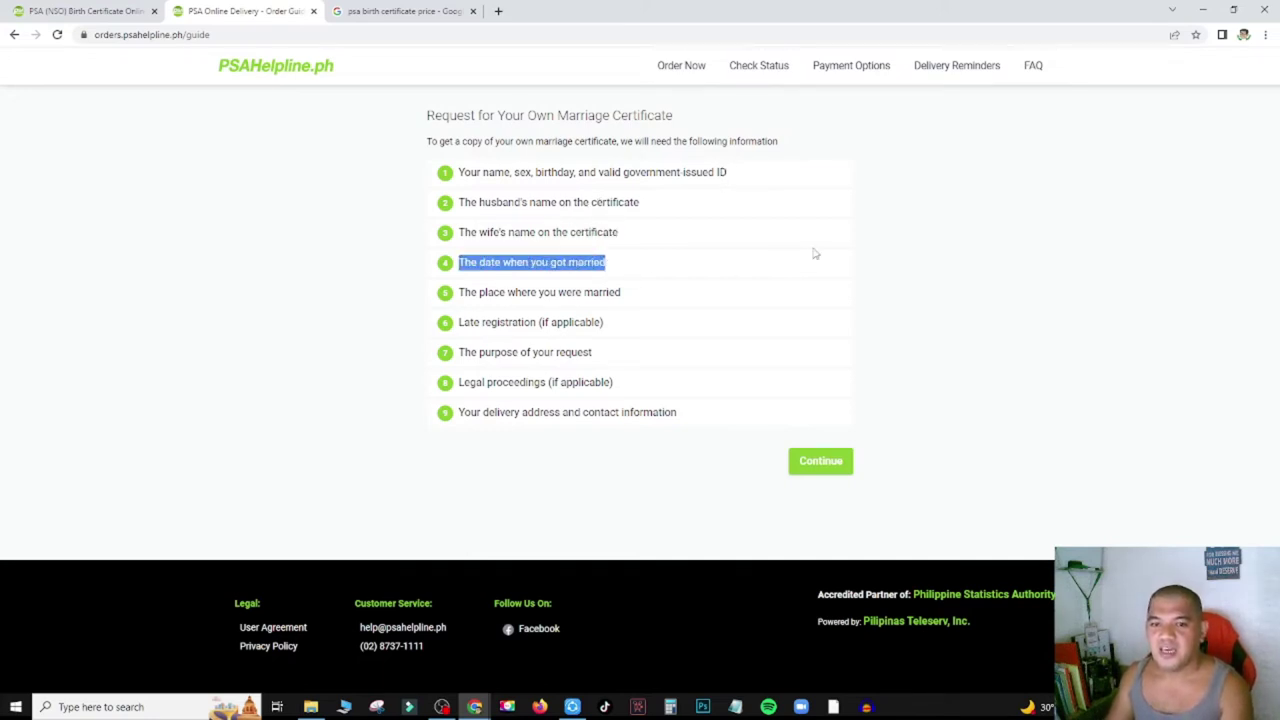
pyautogui.tripleClick(583, 292)
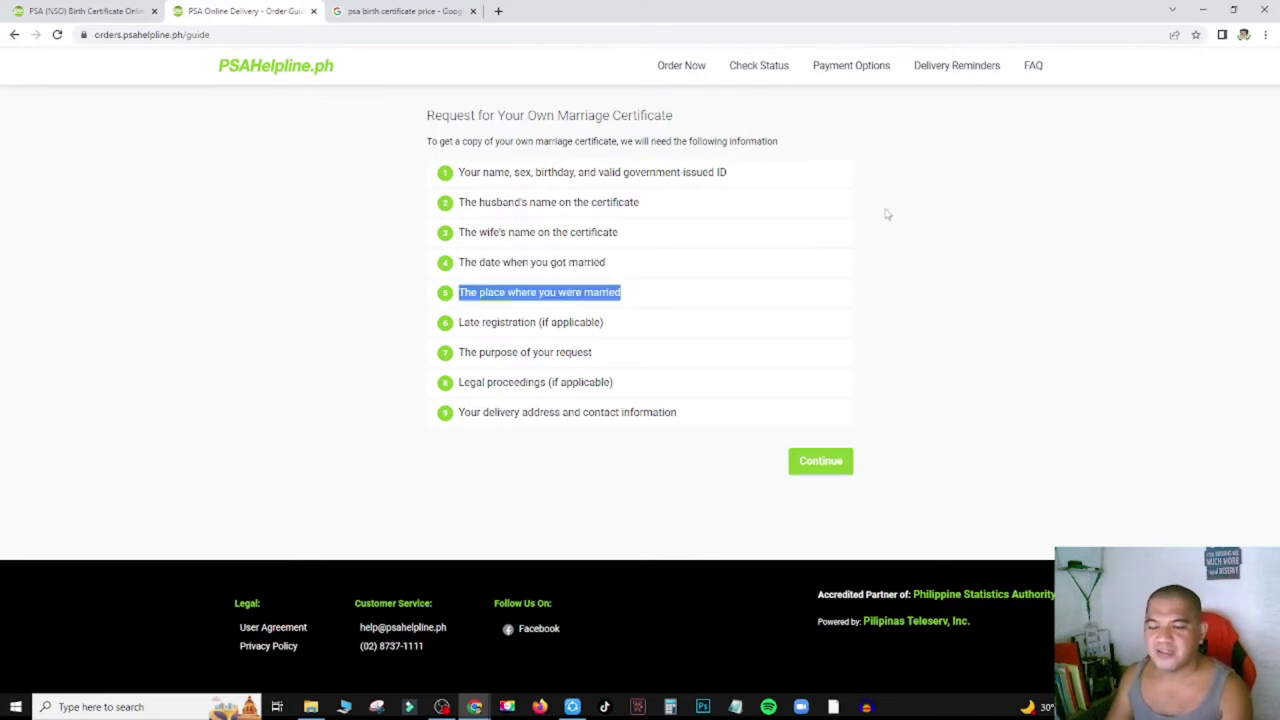
pyautogui.tripleClick(610, 322)
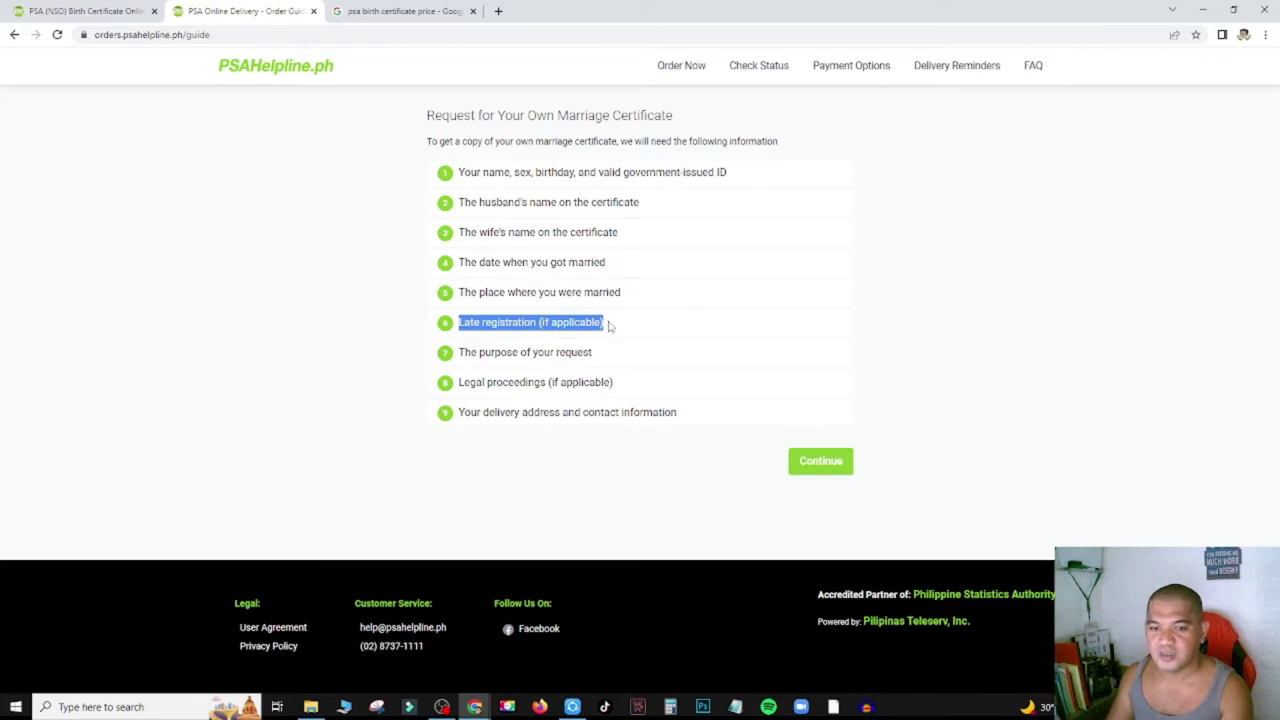
pyautogui.tripleClick(553, 349)
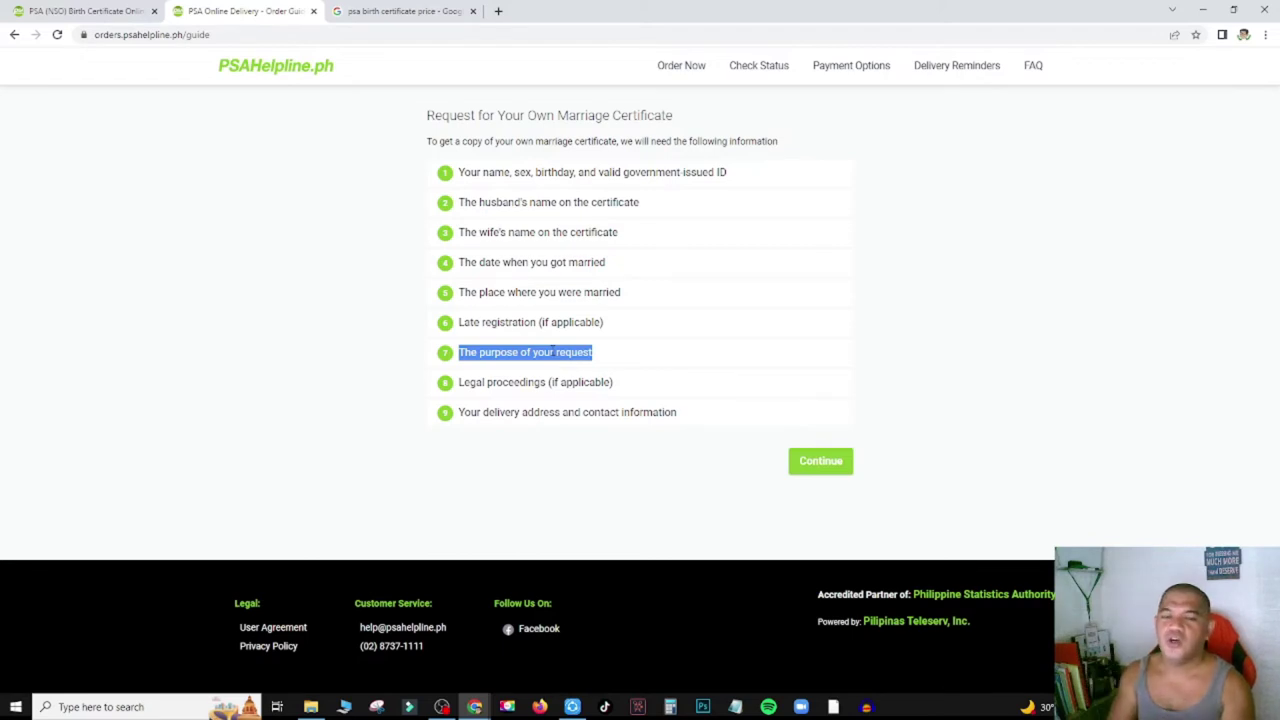
pyautogui.tripleClick(520, 383)
pyautogui.click(860, 364)
pyautogui.tripleClick(564, 382)
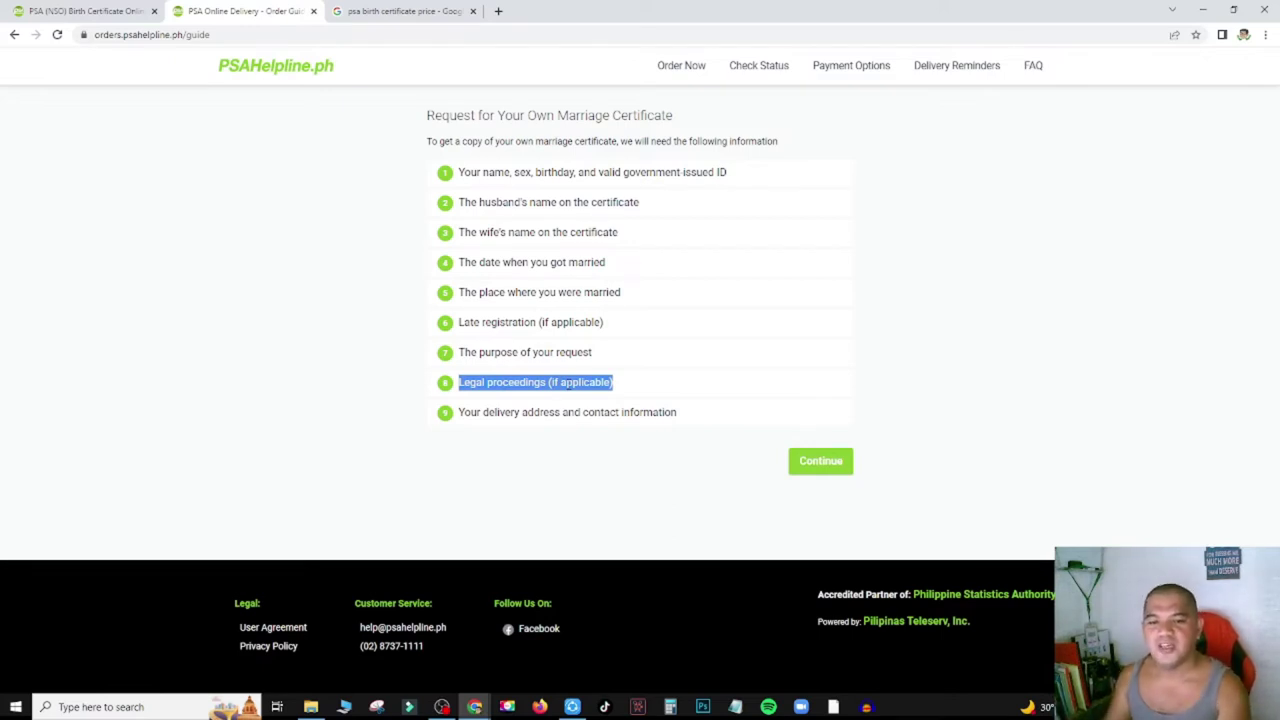
pyautogui.click(581, 514)
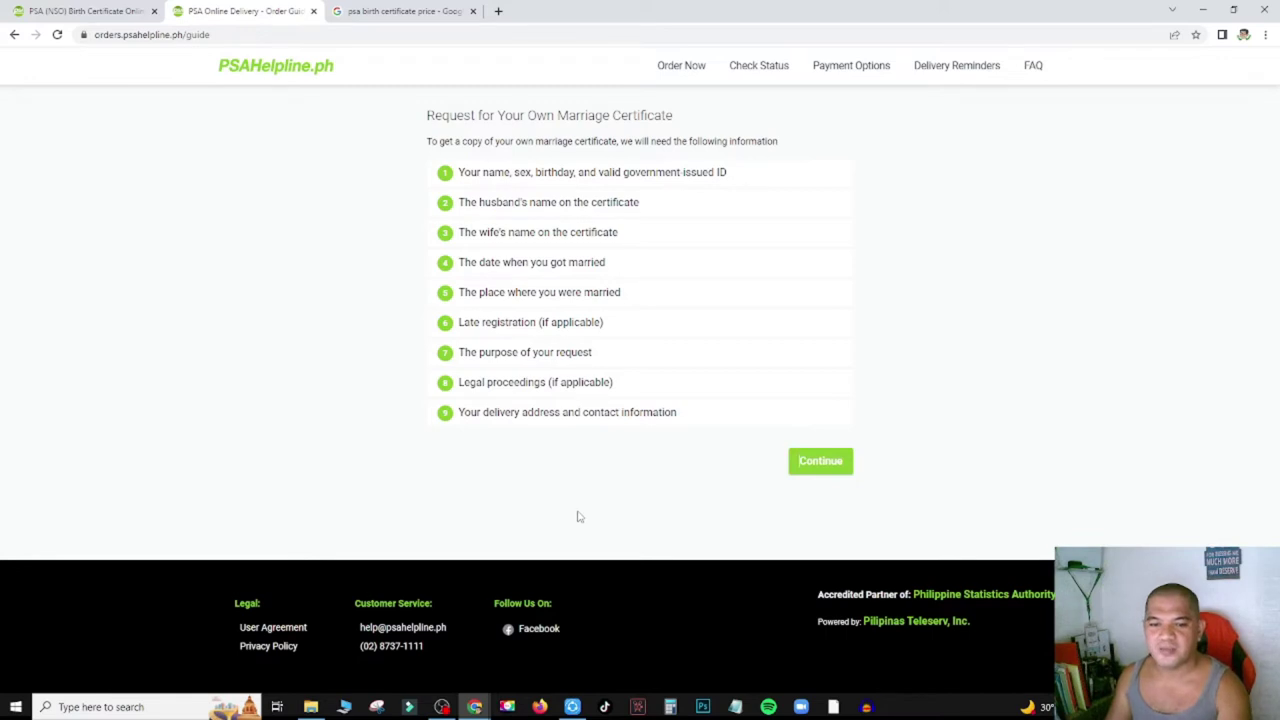
pyautogui.tripleClick(557, 413)
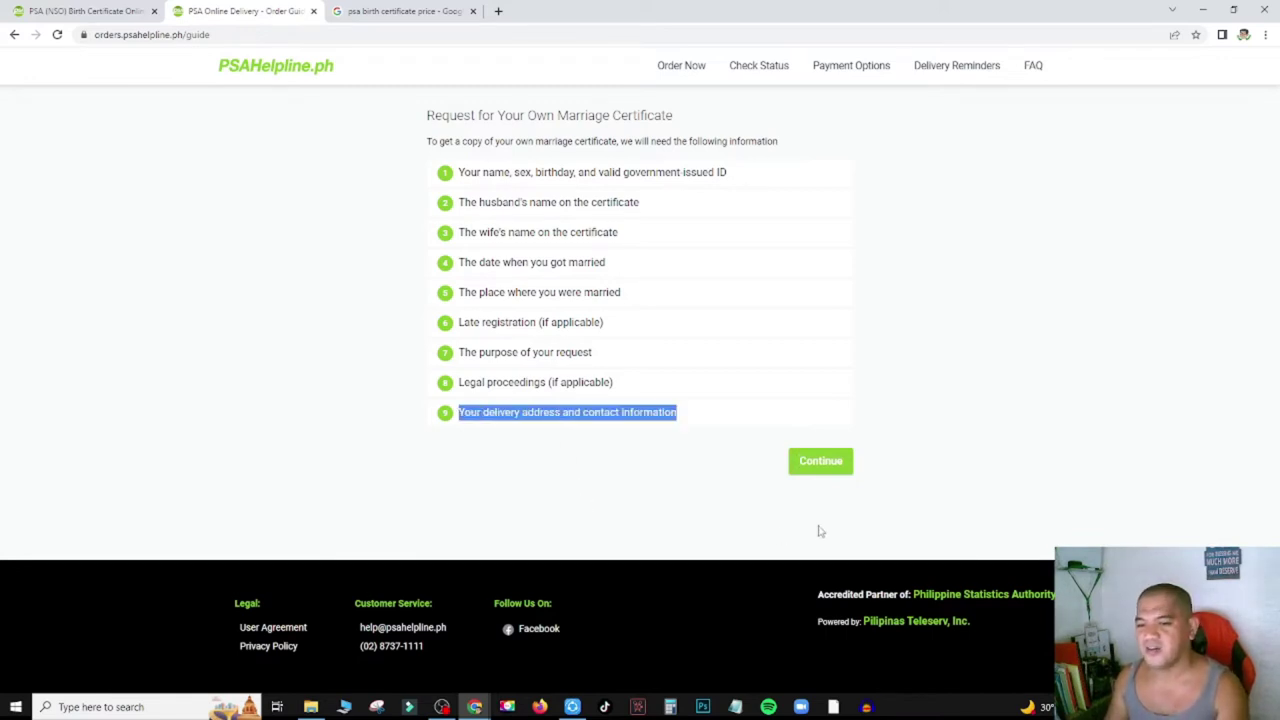
pyautogui.click(820, 468)
# Mark the requester's sex as Male and enter their first name.
pyautogui.scroll(-2, 282, 323)
pyautogui.scroll(2, 500, 225)
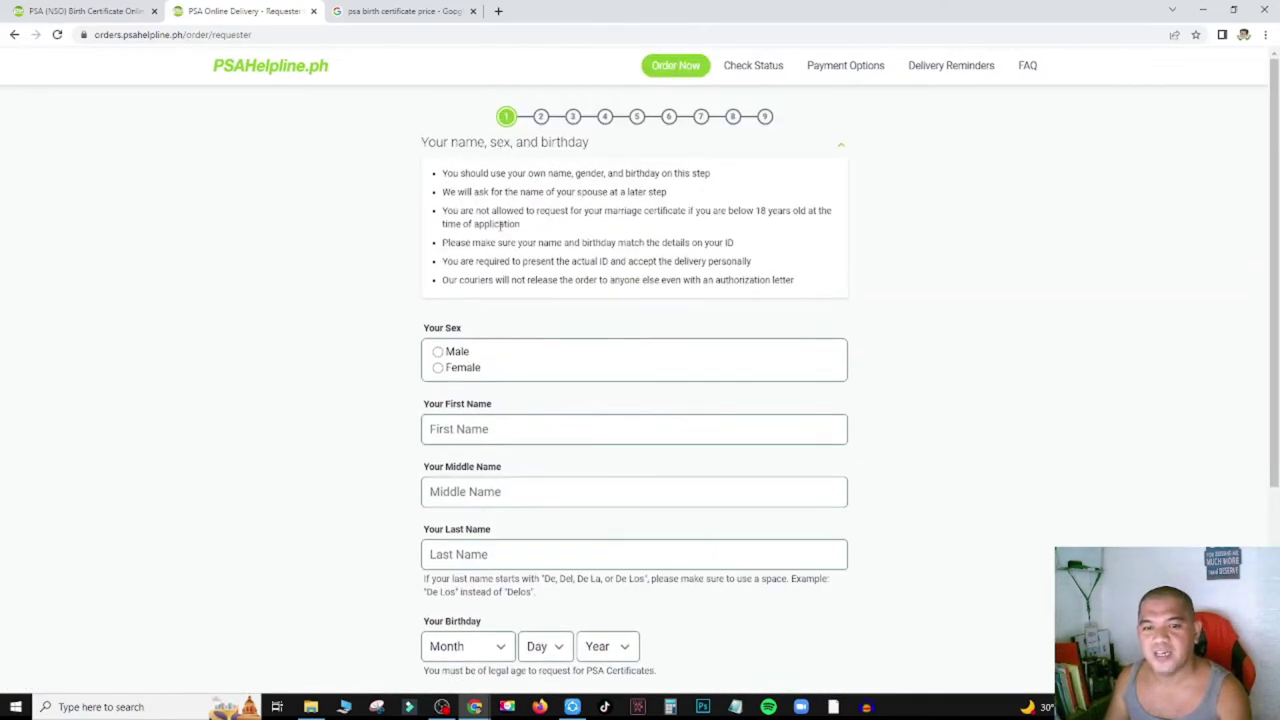
pyautogui.scroll(-3, 573, 185)
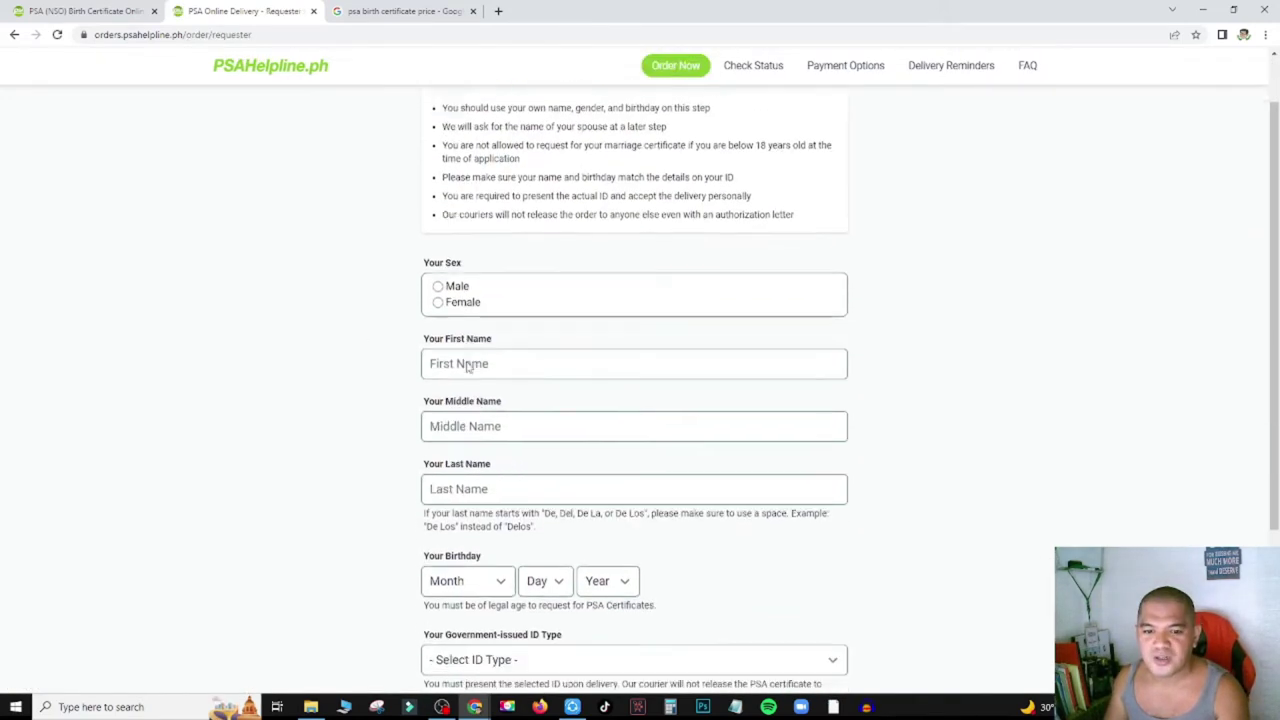
pyautogui.scroll(3, 533, 428)
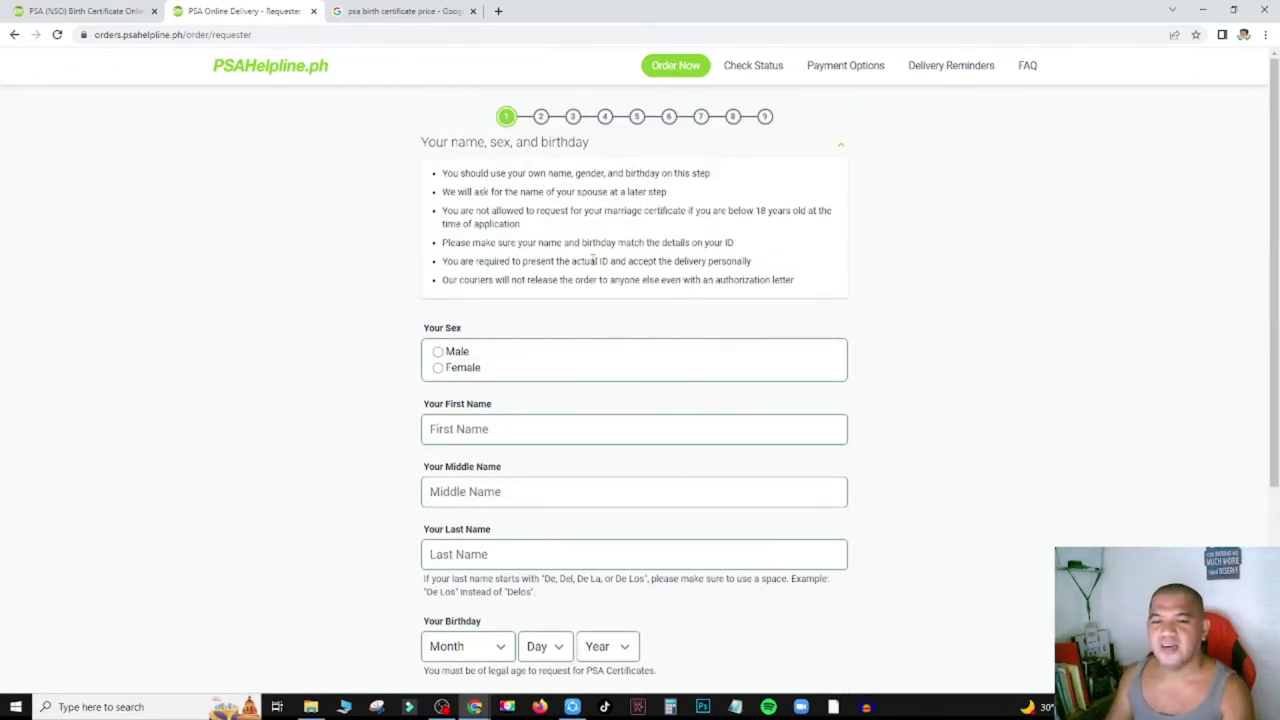
pyautogui.scroll(-1, 855, 366)
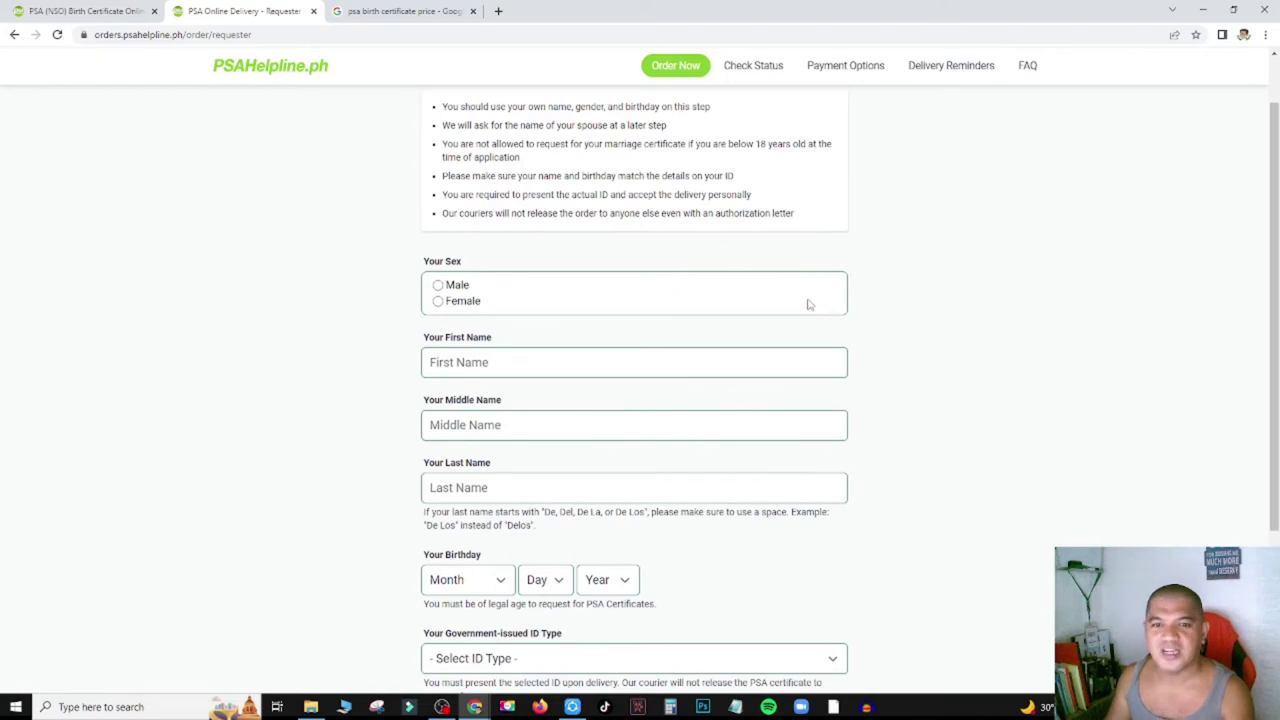
pyautogui.click(570, 286)
pyautogui.scroll(-1, 566, 290)
pyautogui.click(566, 294)
pyautogui.press('Tab')
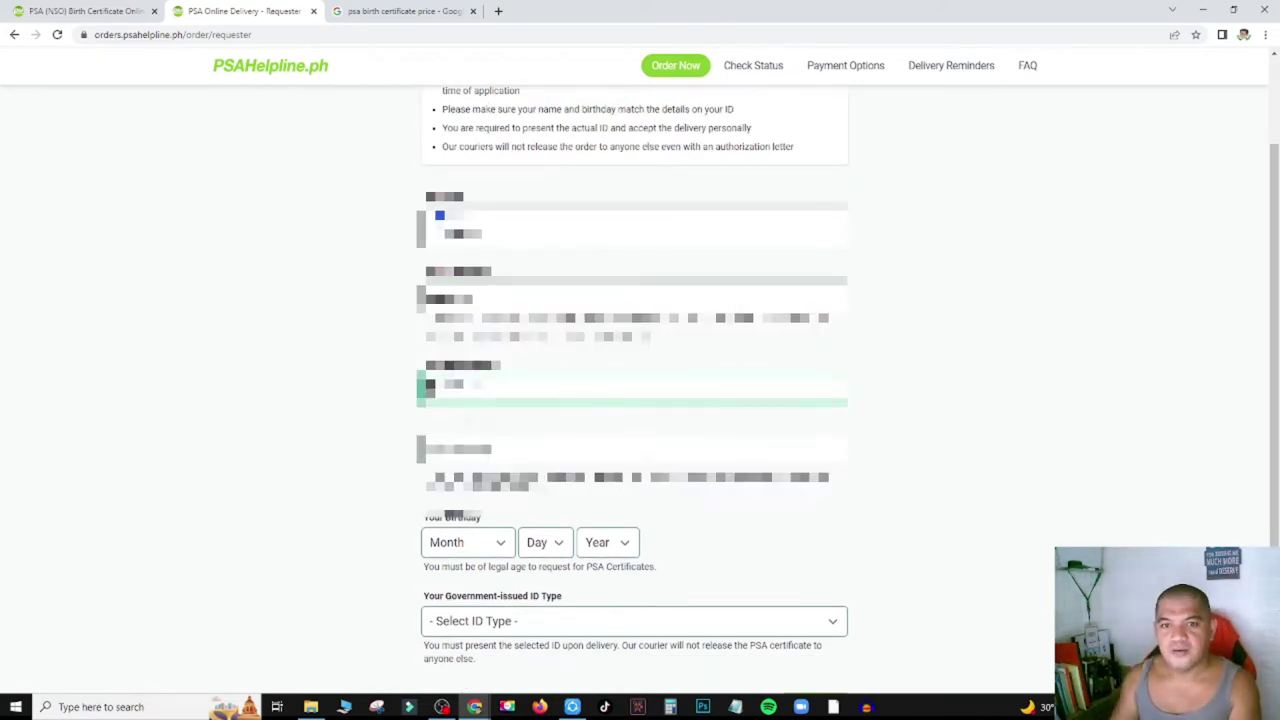
pyautogui.scroll(2, 634, 400)
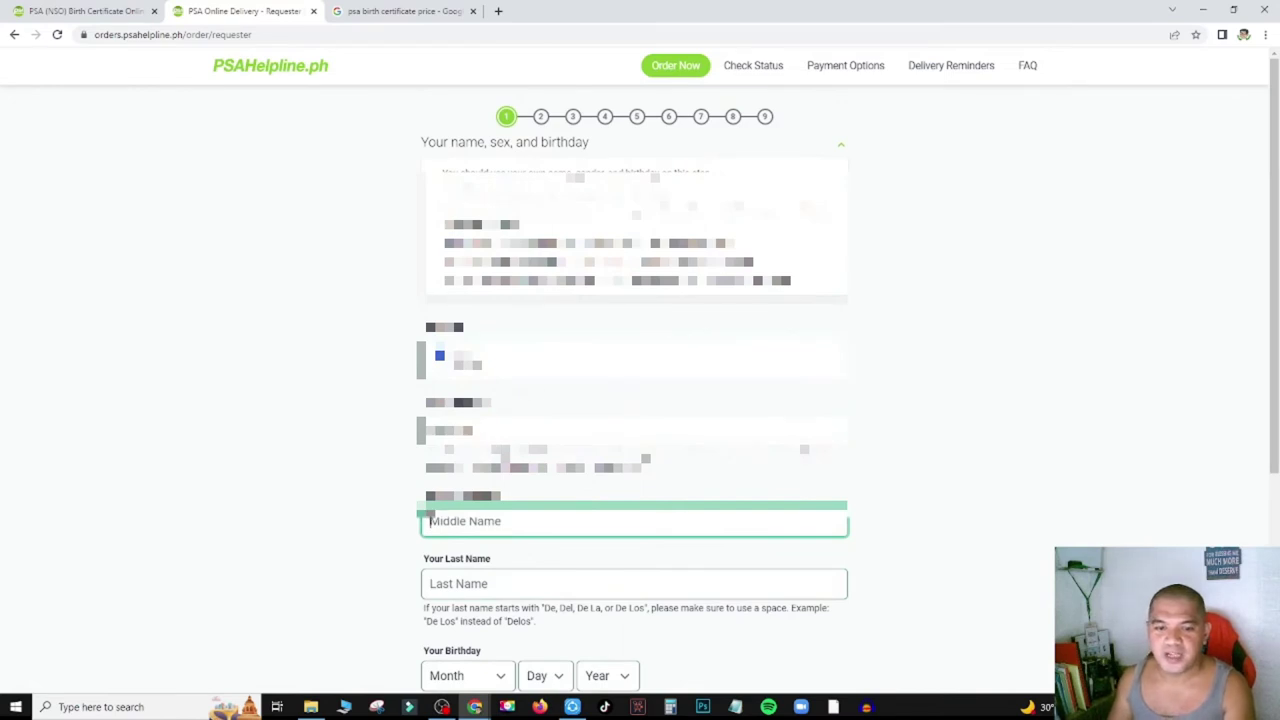
# Enter the requester's middle name and replace the entry in another name field.
pyautogui.click(509, 521)
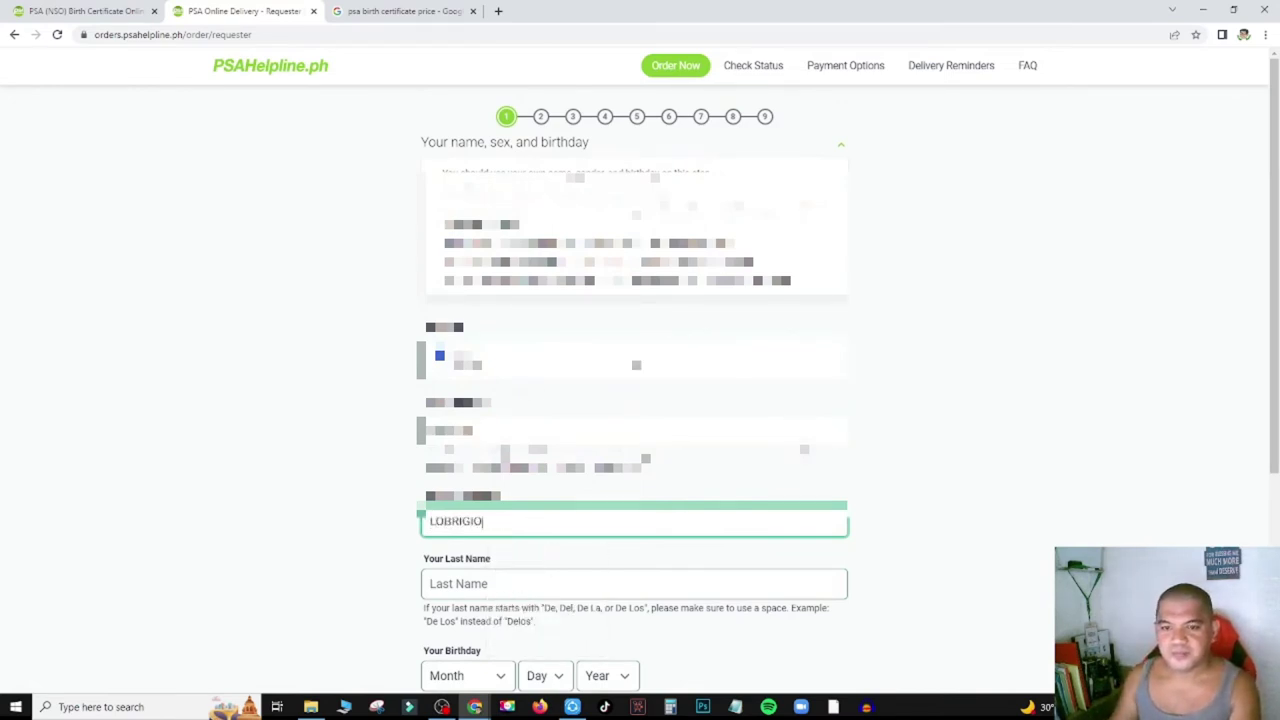
pyautogui.scroll(-2, 963, 280)
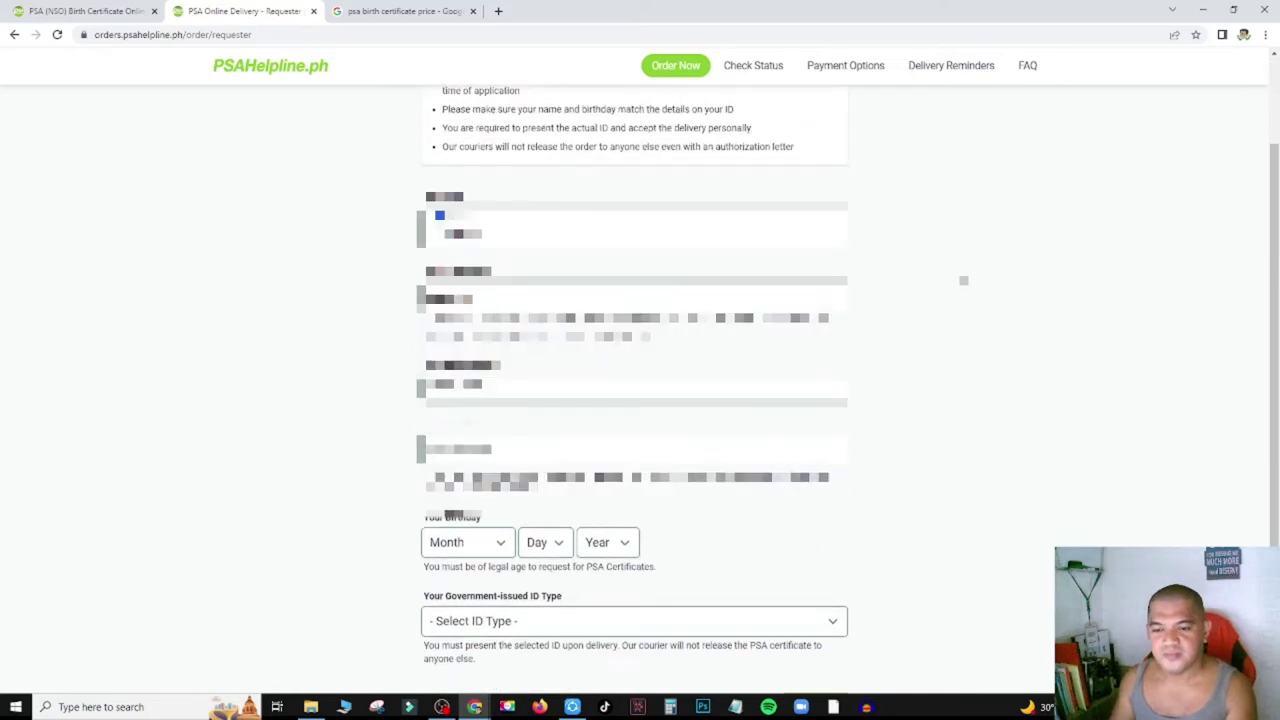
pyautogui.click(506, 445)
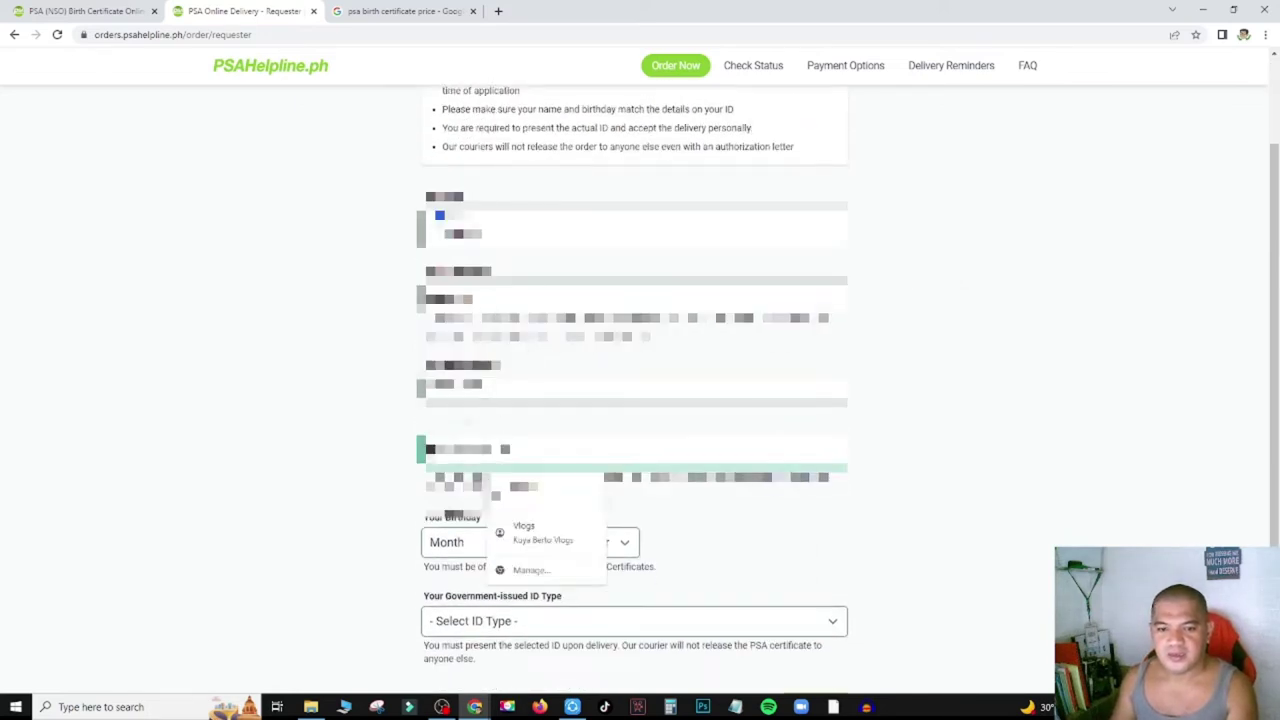
pyautogui.press('Tab')
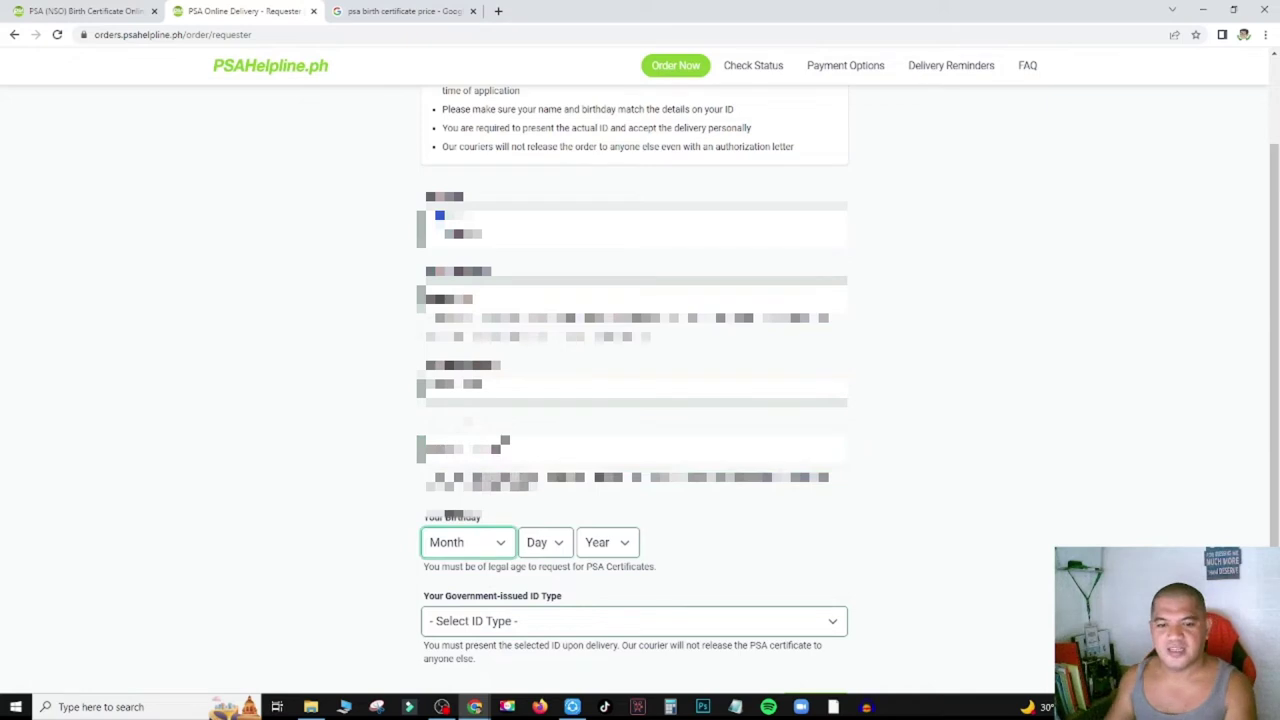
pyautogui.scroll(-1, 927, 431)
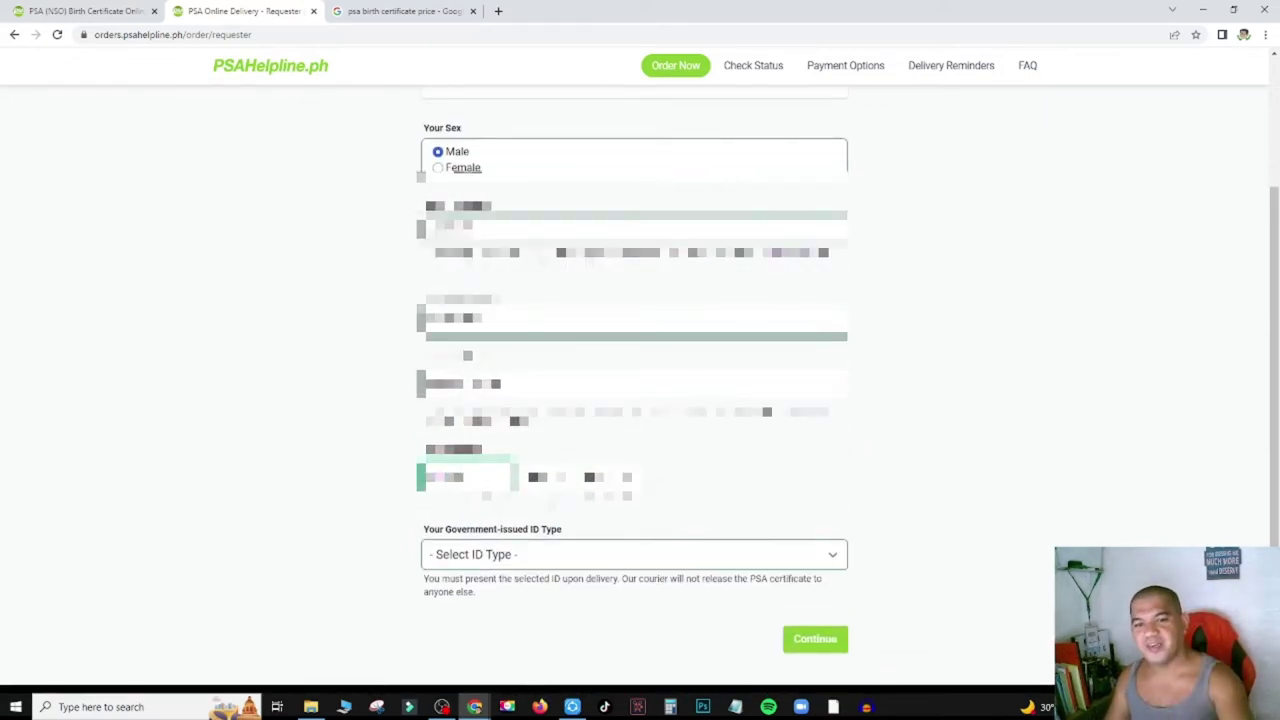
pyautogui.doubleClick(453, 322)
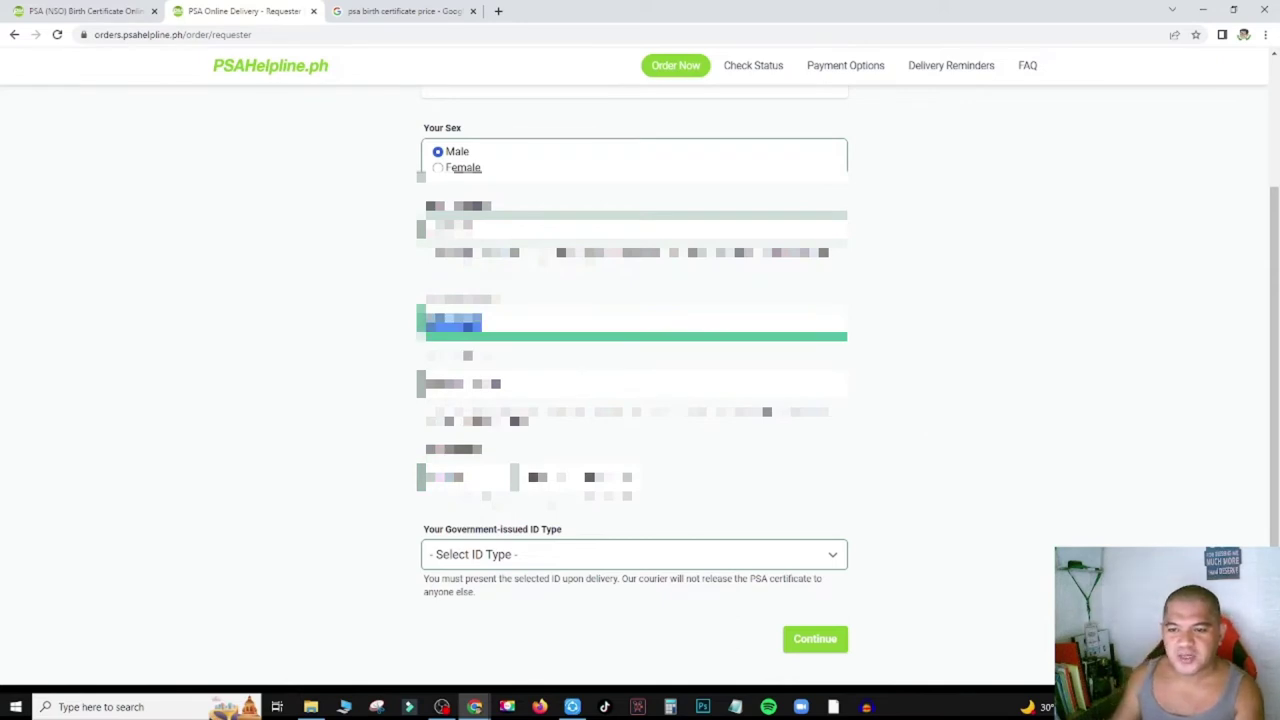
pyautogui.doubleClick(453, 318)
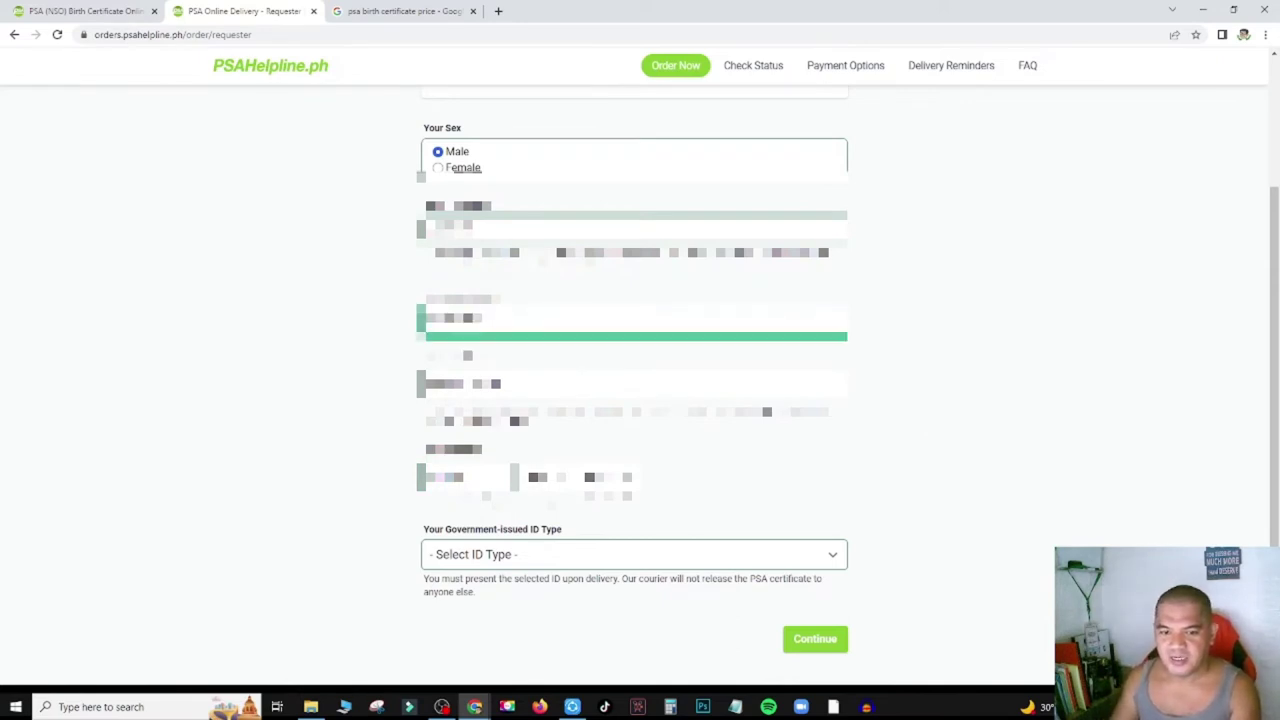
pyautogui.write('xxxxxx')
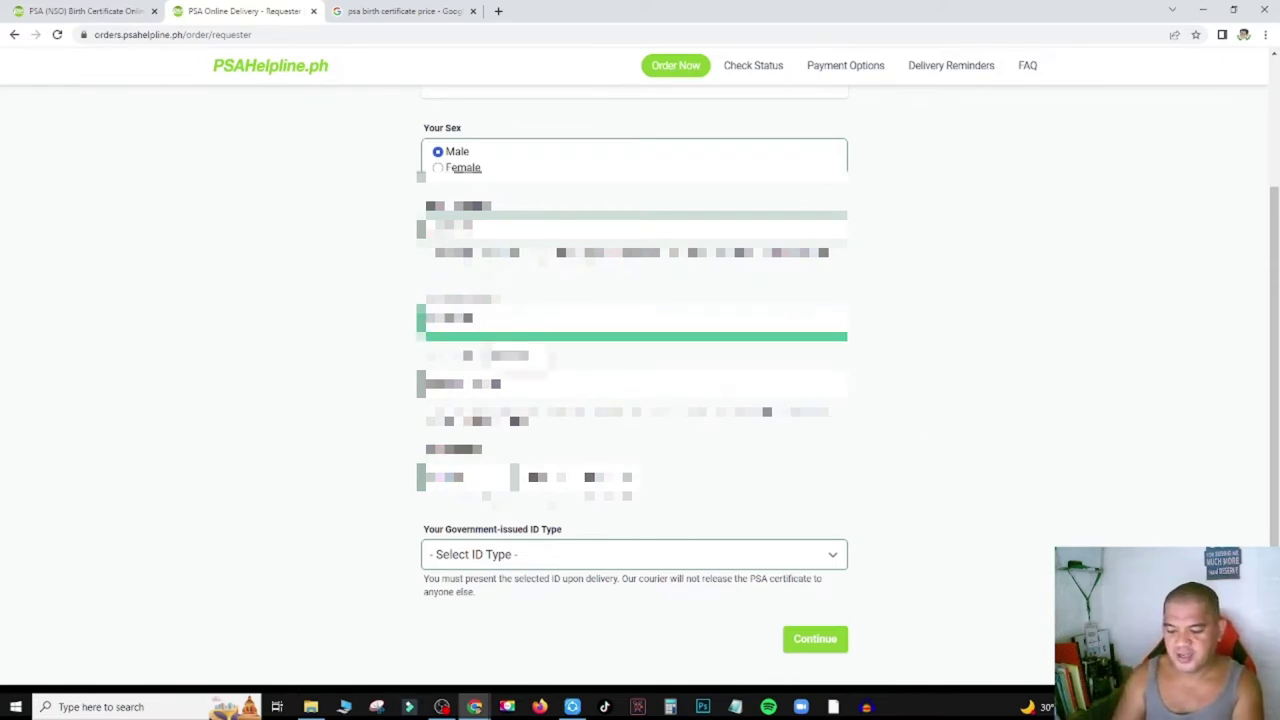
pyautogui.press('Tab')
pyautogui.click(1132, 299)
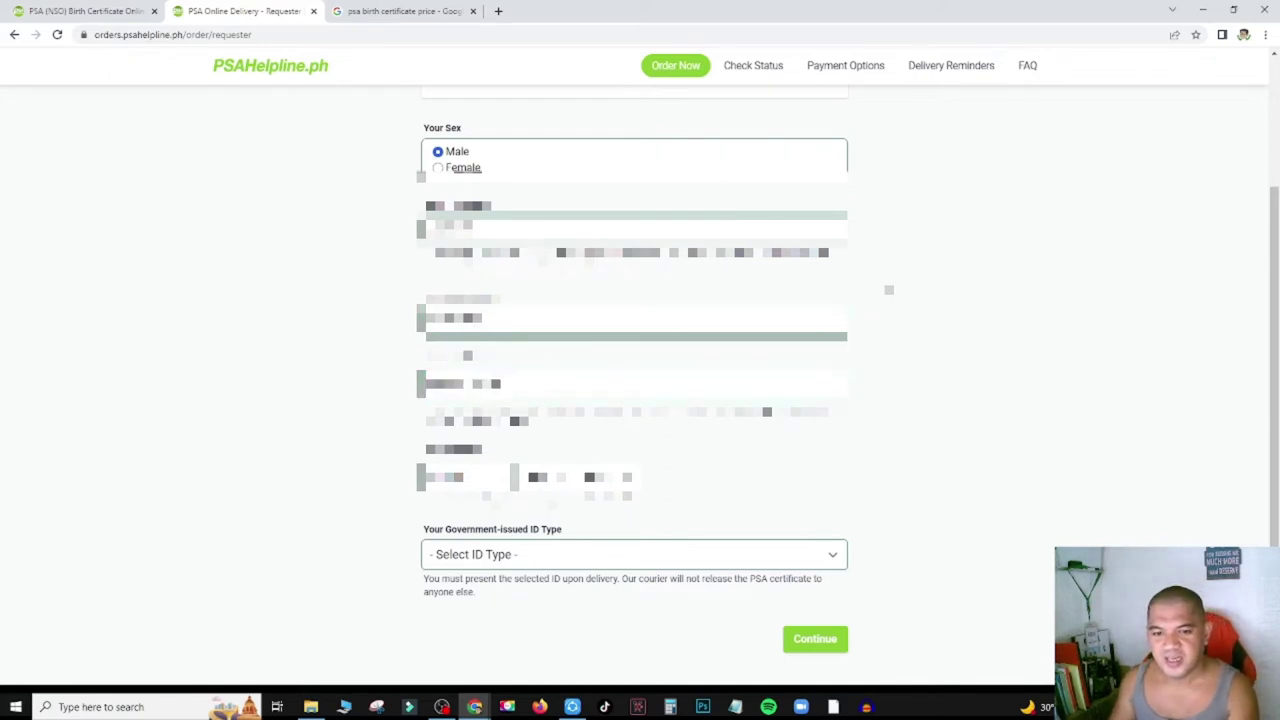
# Set the requester's birthday month, day and year.
pyautogui.click(449, 487)
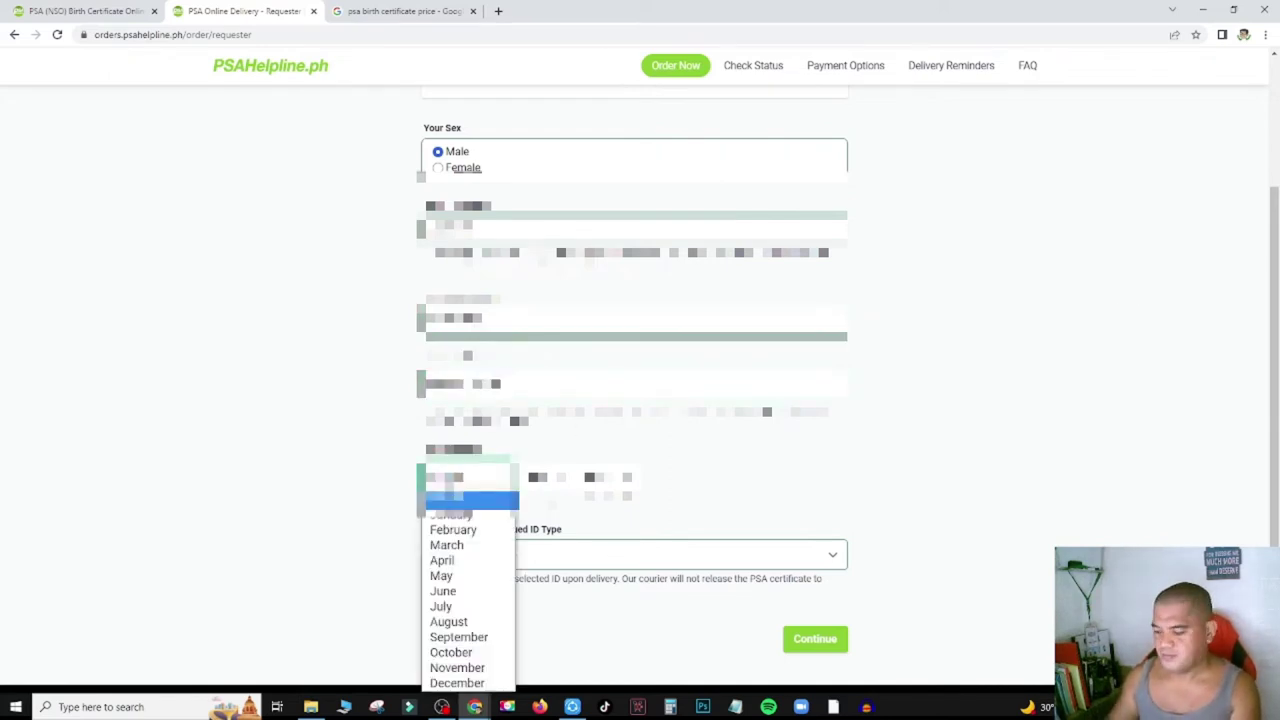
pyautogui.click(441, 606)
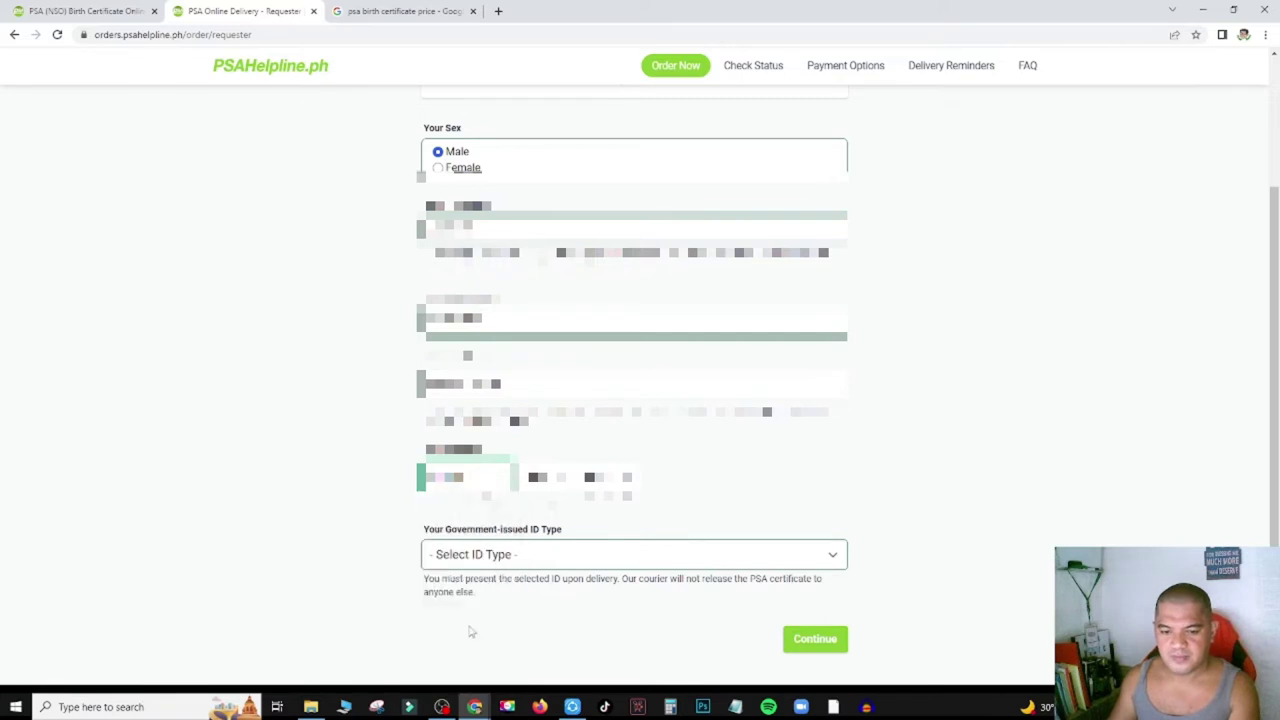
pyautogui.click(540, 477)
pyautogui.click(541, 486)
pyautogui.click(608, 477)
pyautogui.click(927, 471)
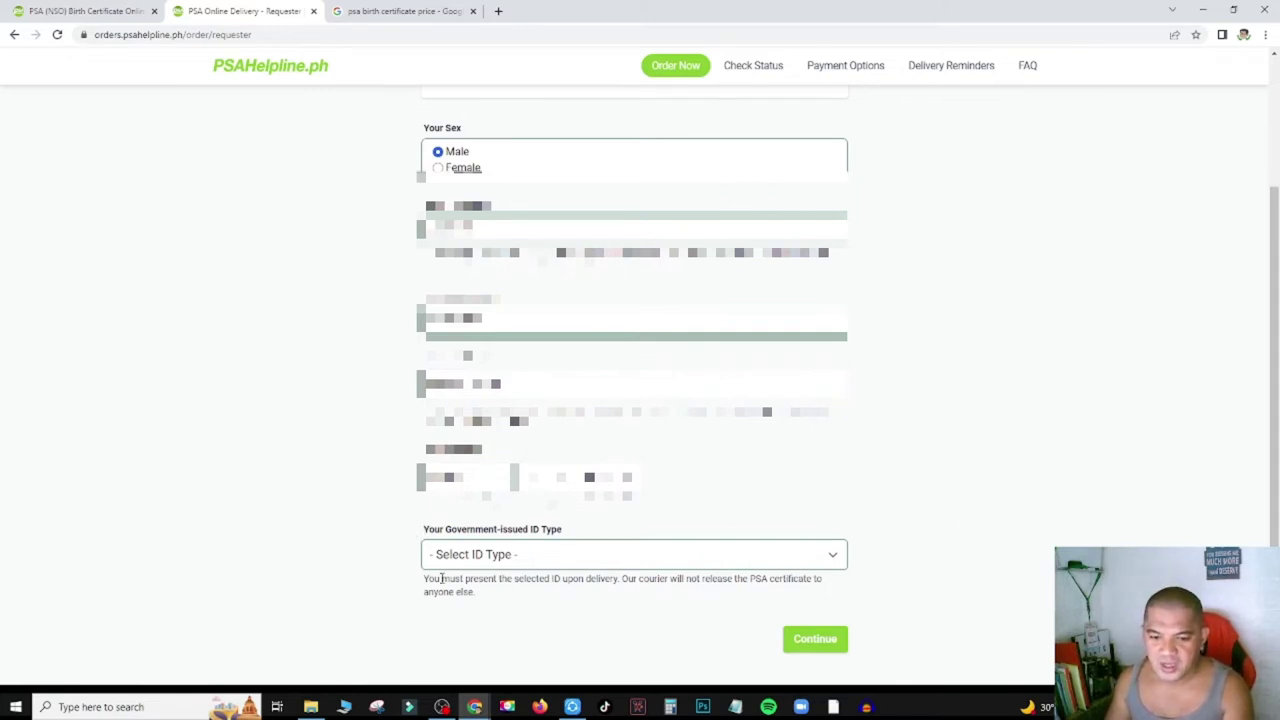
# Choose Driver's License (LTO) as the ID type after reviewing the ID and courier notes.
pyautogui.moveTo(427, 579); pyautogui.dragTo(558, 581)
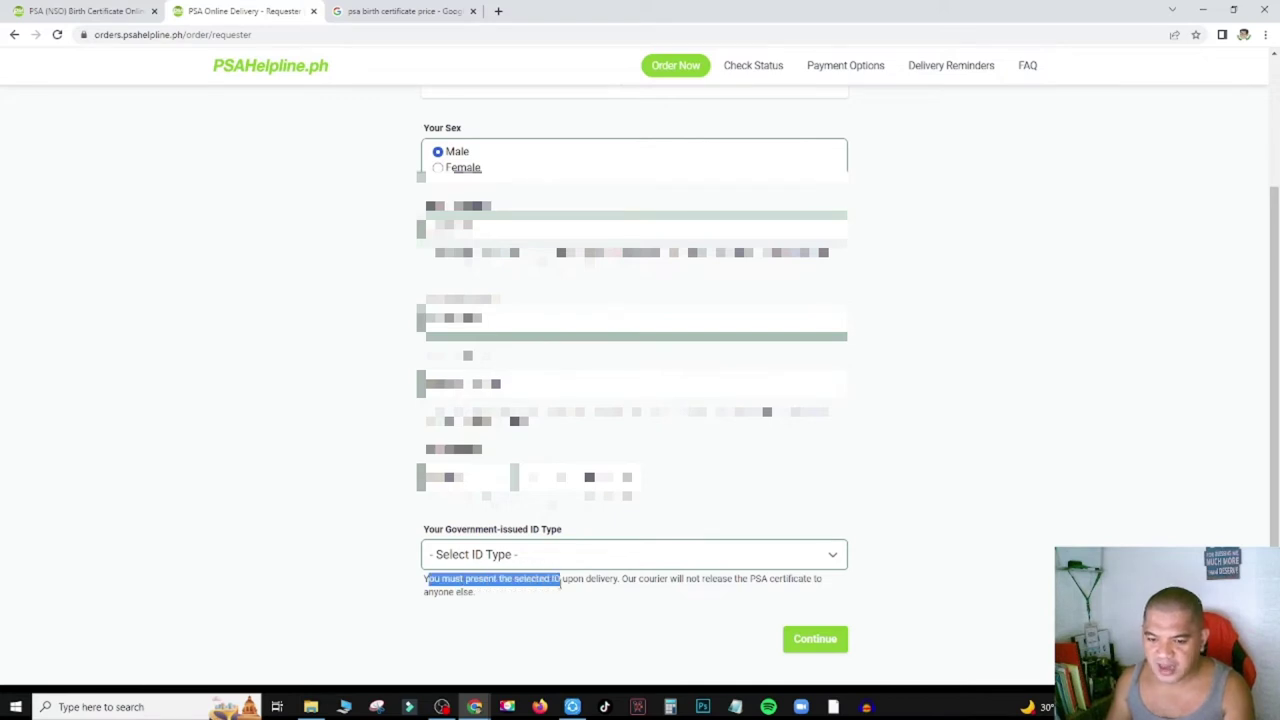
pyautogui.click(1001, 477)
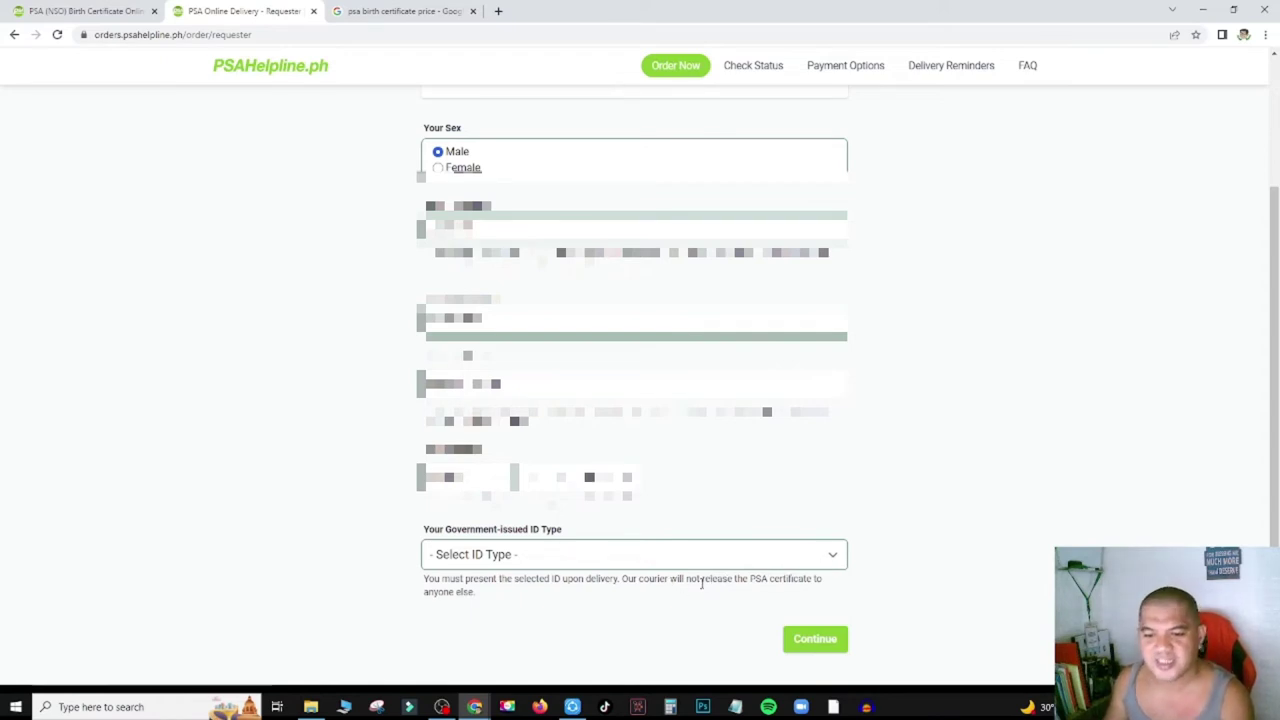
pyautogui.moveTo(622, 579); pyautogui.dragTo(808, 581)
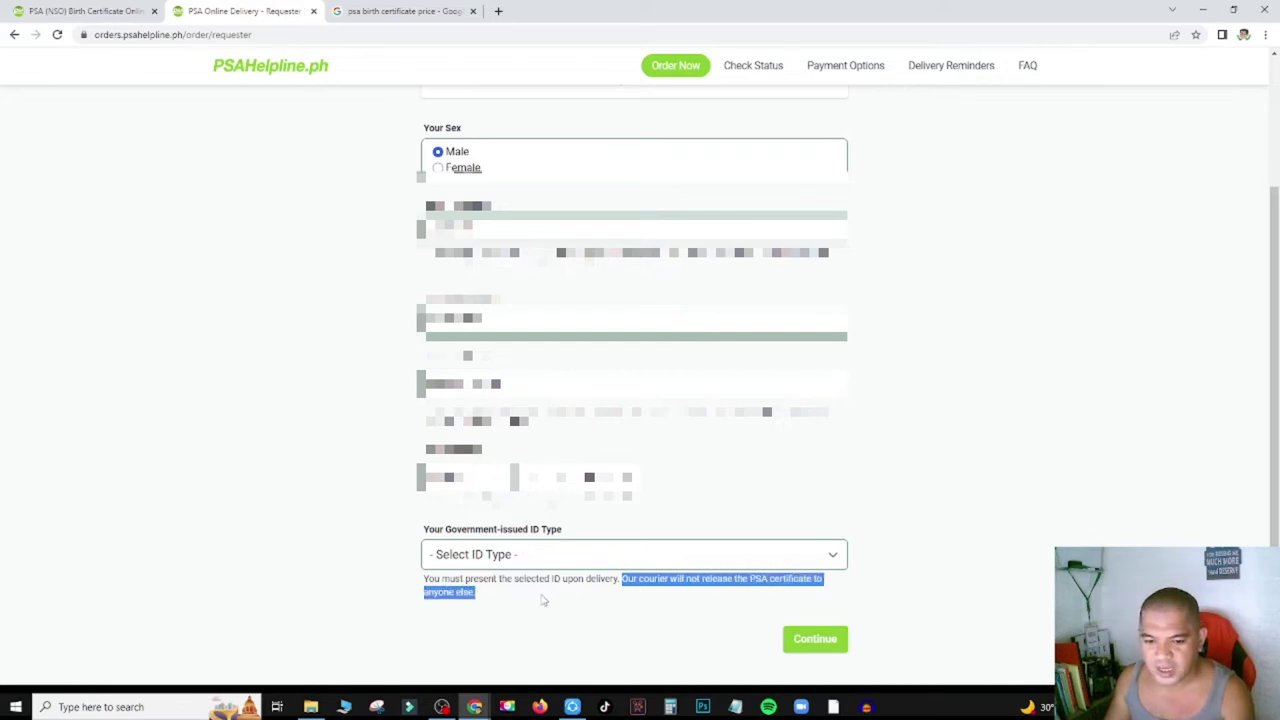
pyautogui.click(483, 598)
pyautogui.click(693, 565)
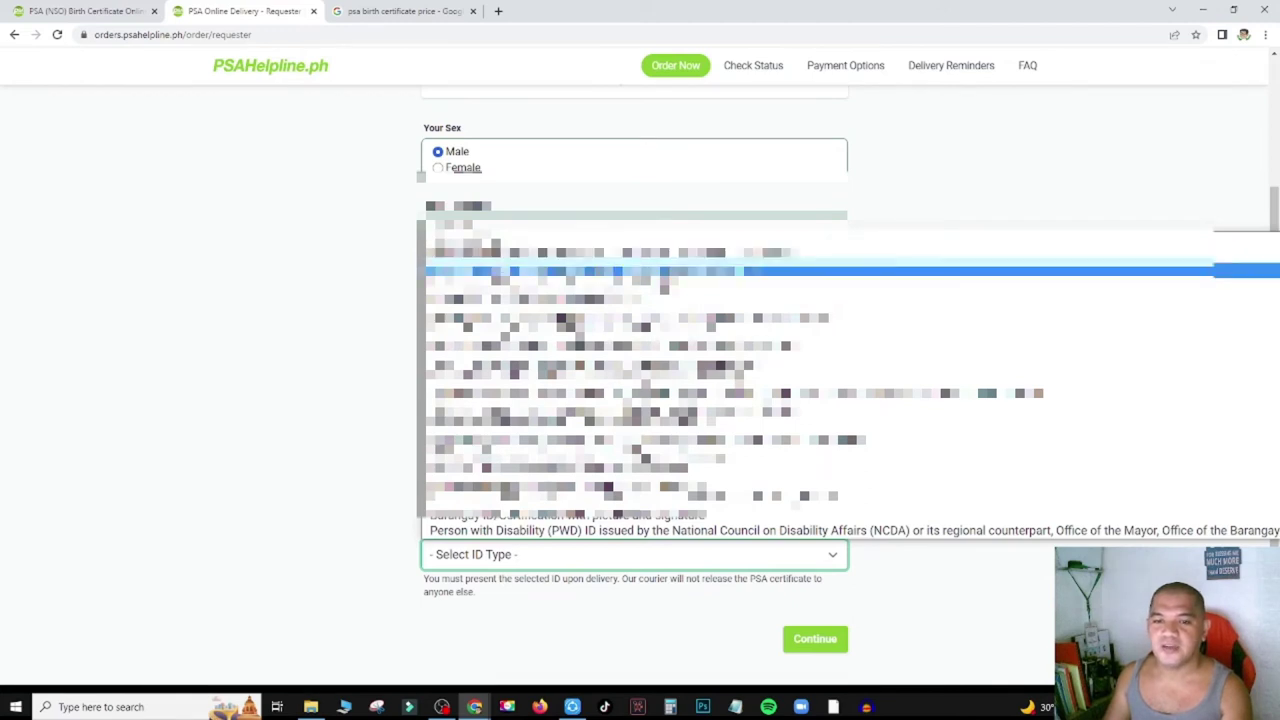
pyautogui.click(600, 271)
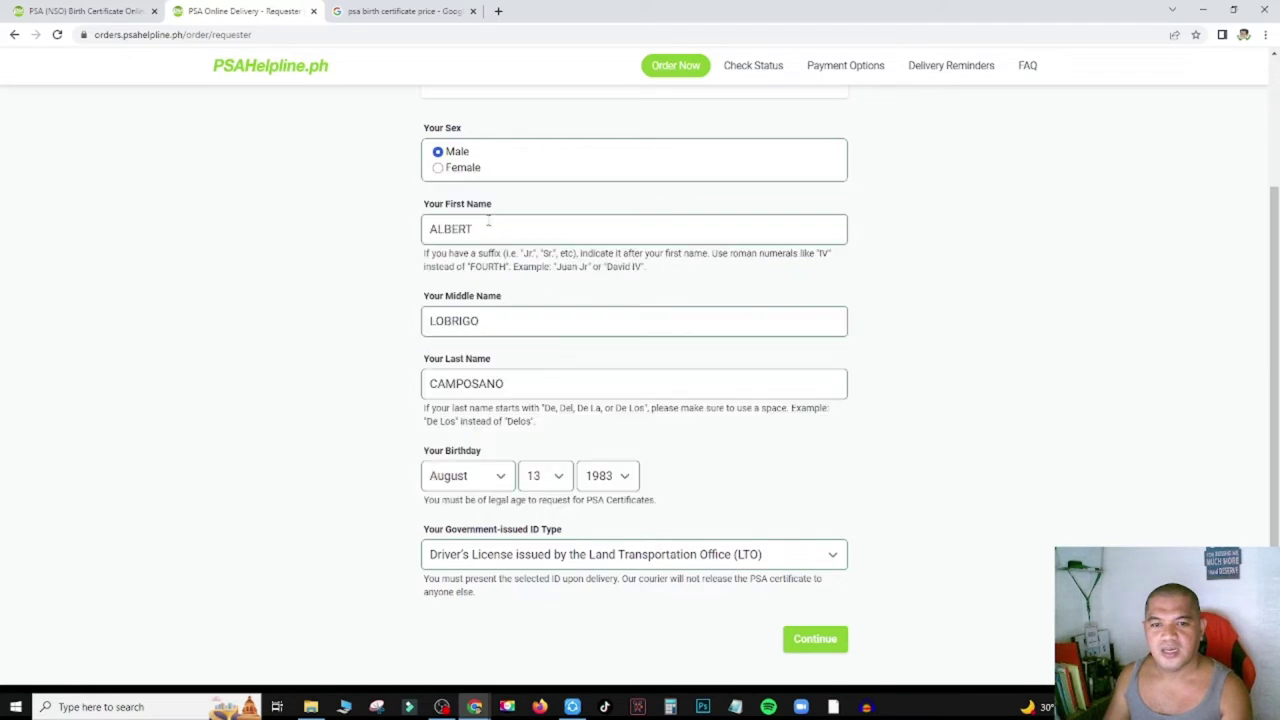
pyautogui.click(818, 641)
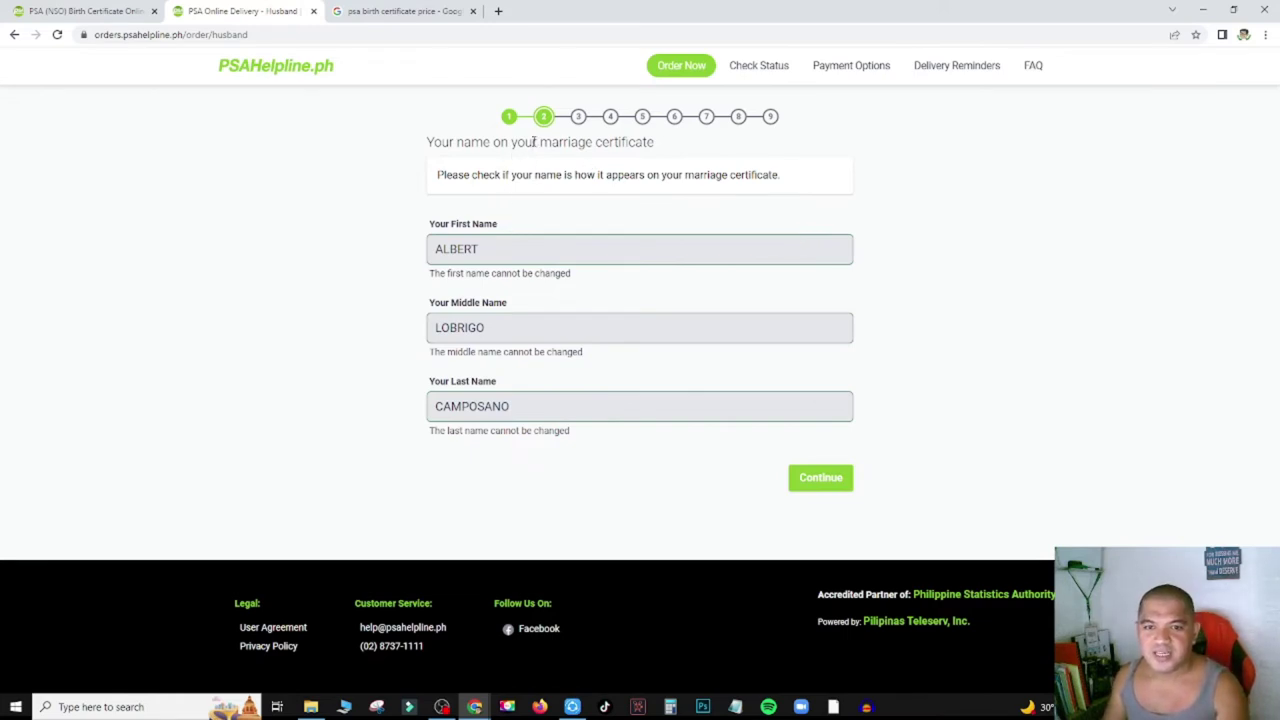
# Confirm the husband's name and fill in the wife's maiden first name from autofill.
pyautogui.click(828, 479)
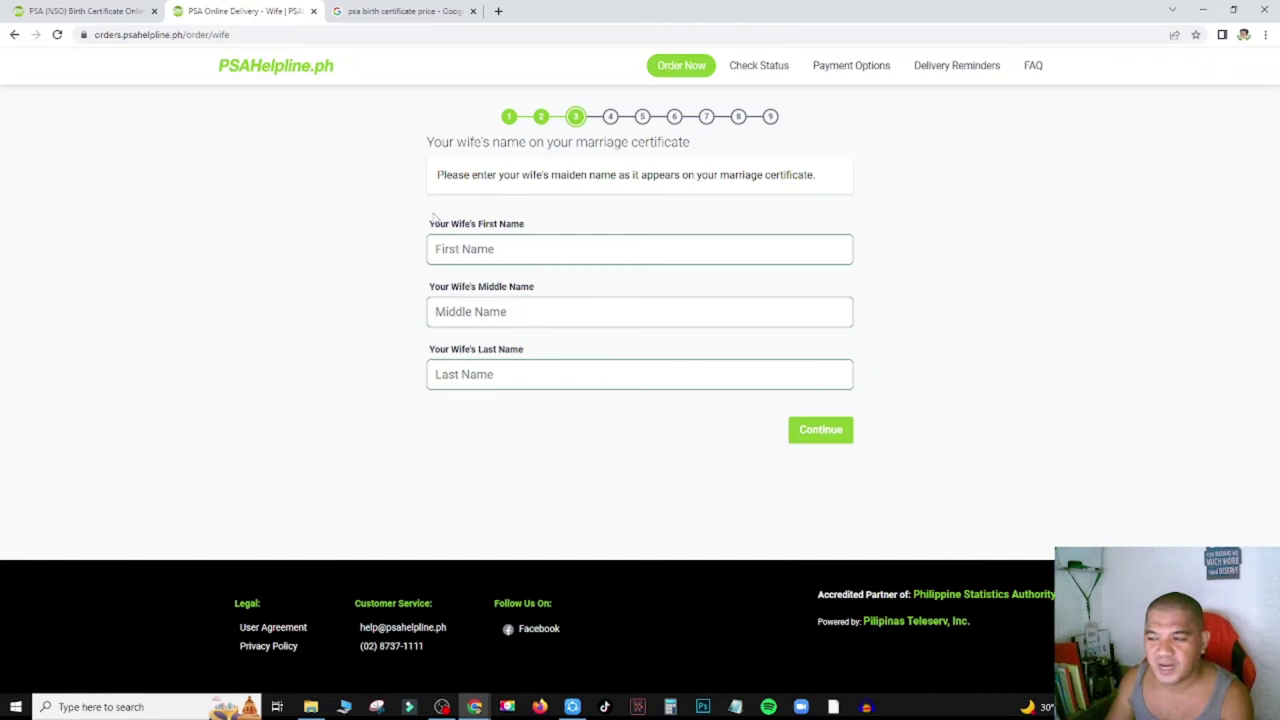
pyautogui.click(543, 245)
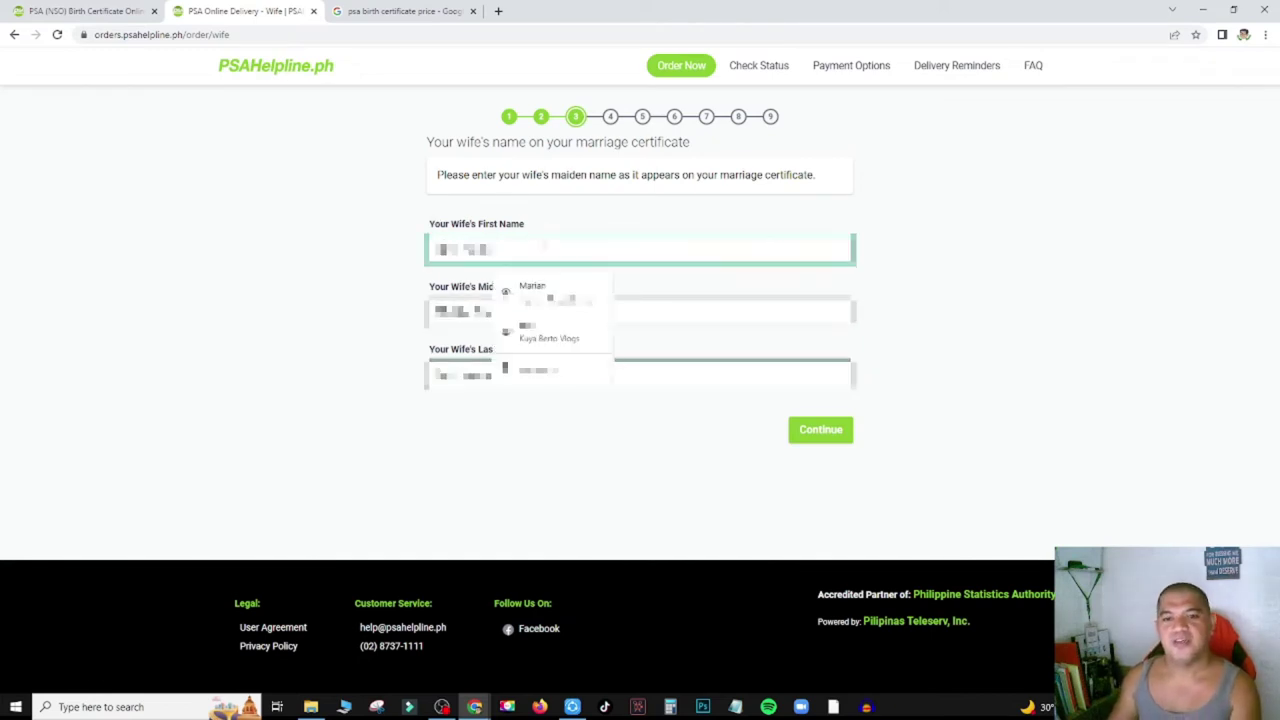
pyautogui.write('M')
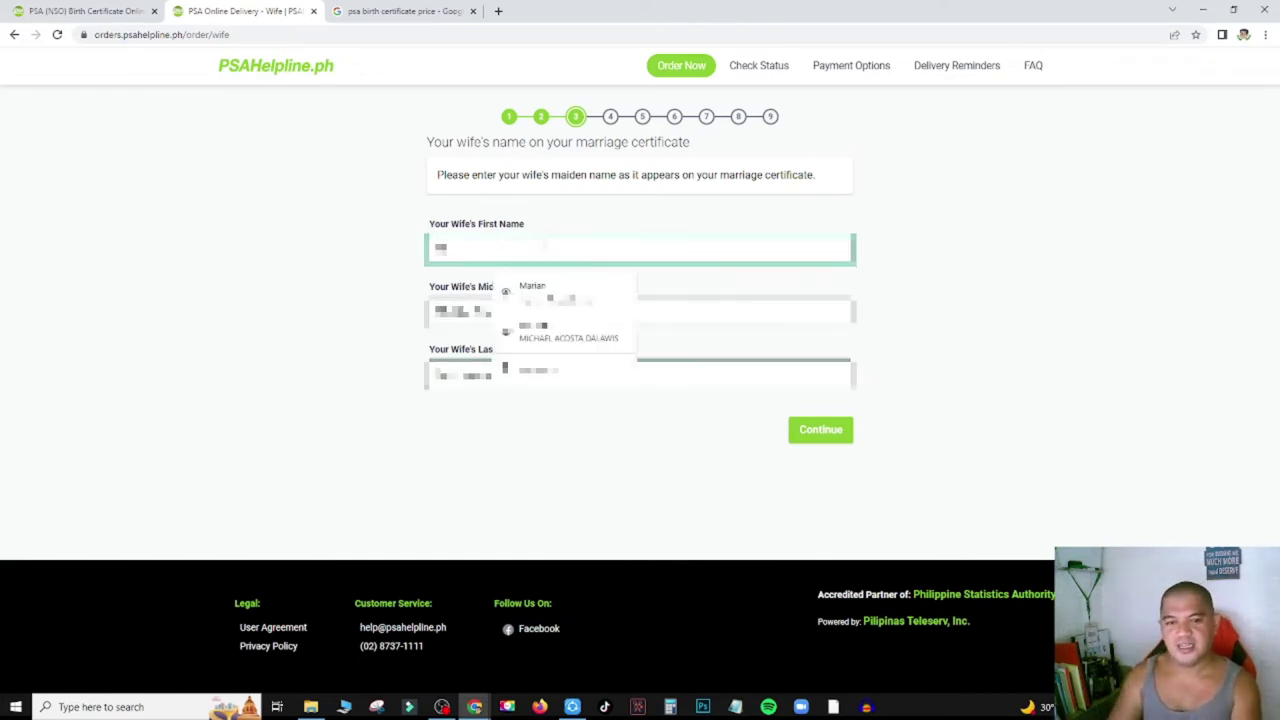
pyautogui.press('Down')
pyautogui.press('Return')
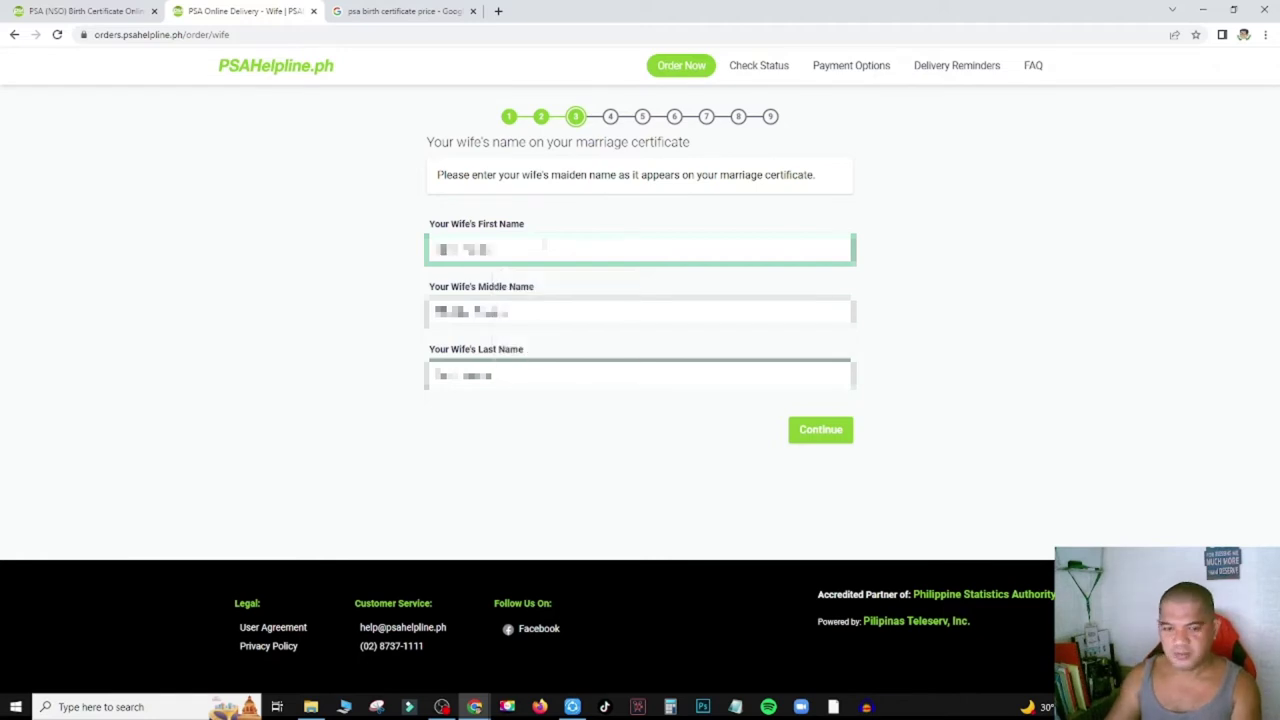
pyautogui.press('BackSpace')
pyautogui.press('BackSpace')
pyautogui.press('BackSpace')
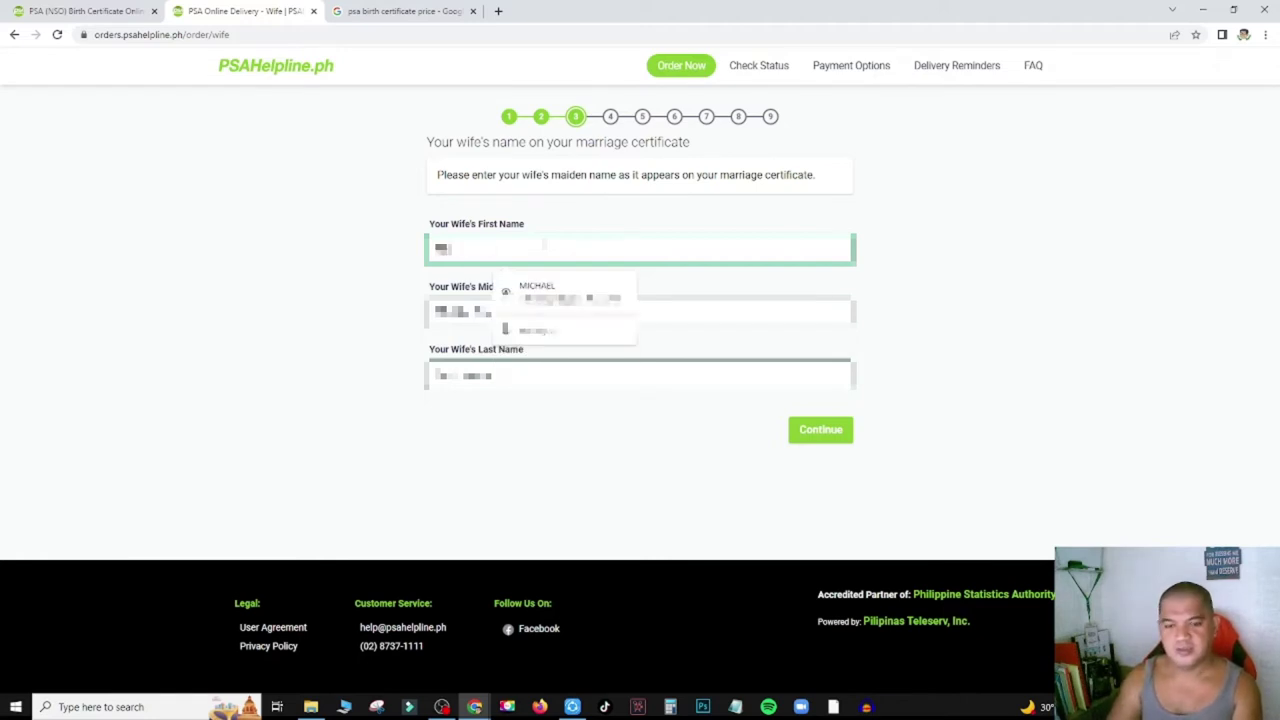
pyautogui.write('LLE')
pyautogui.press('Tab')
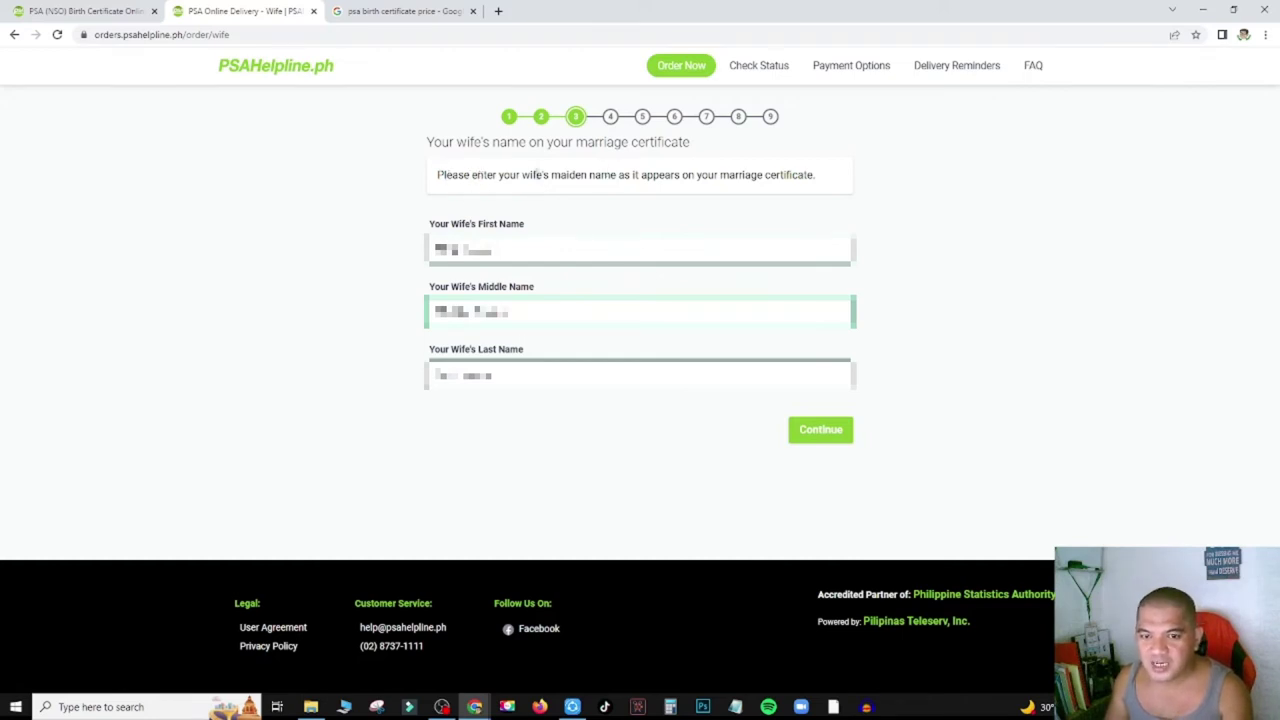
# Enter the wife's maiden middle and last names and continue to the marriage date.
pyautogui.moveTo(520, 175); pyautogui.dragTo(814, 185)
pyautogui.tripleClick(814, 186)
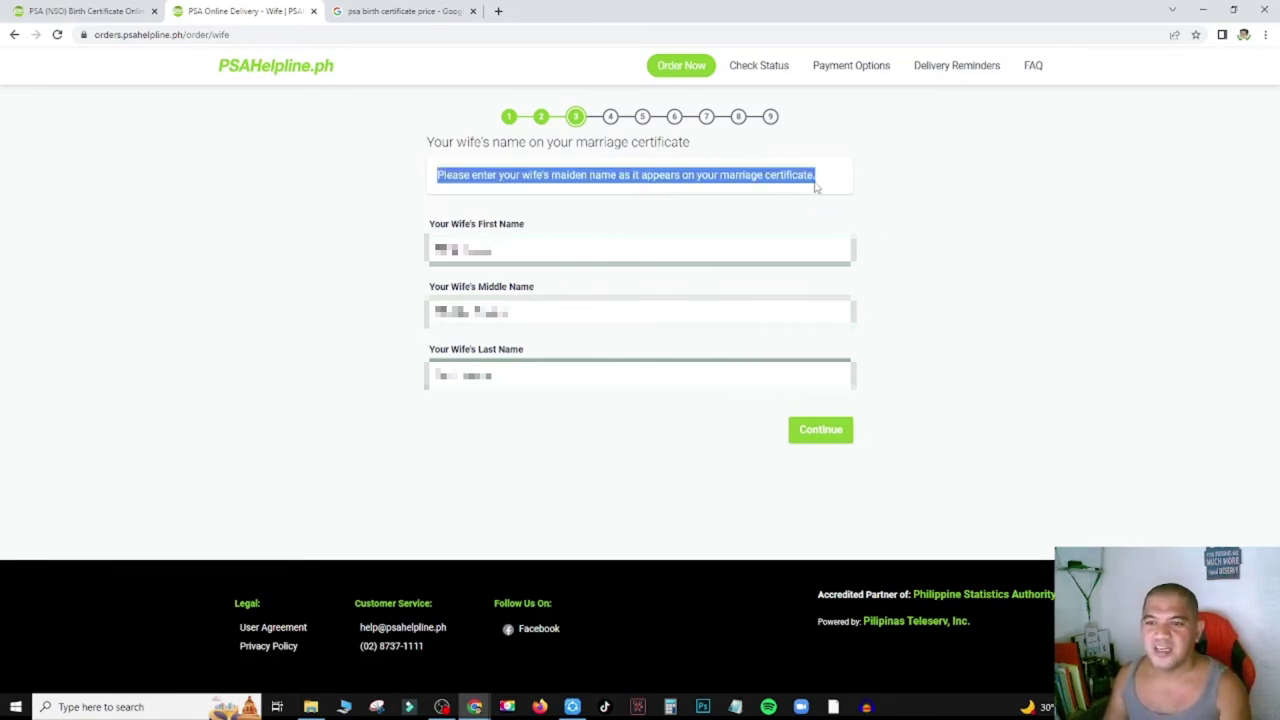
pyautogui.click(880, 191)
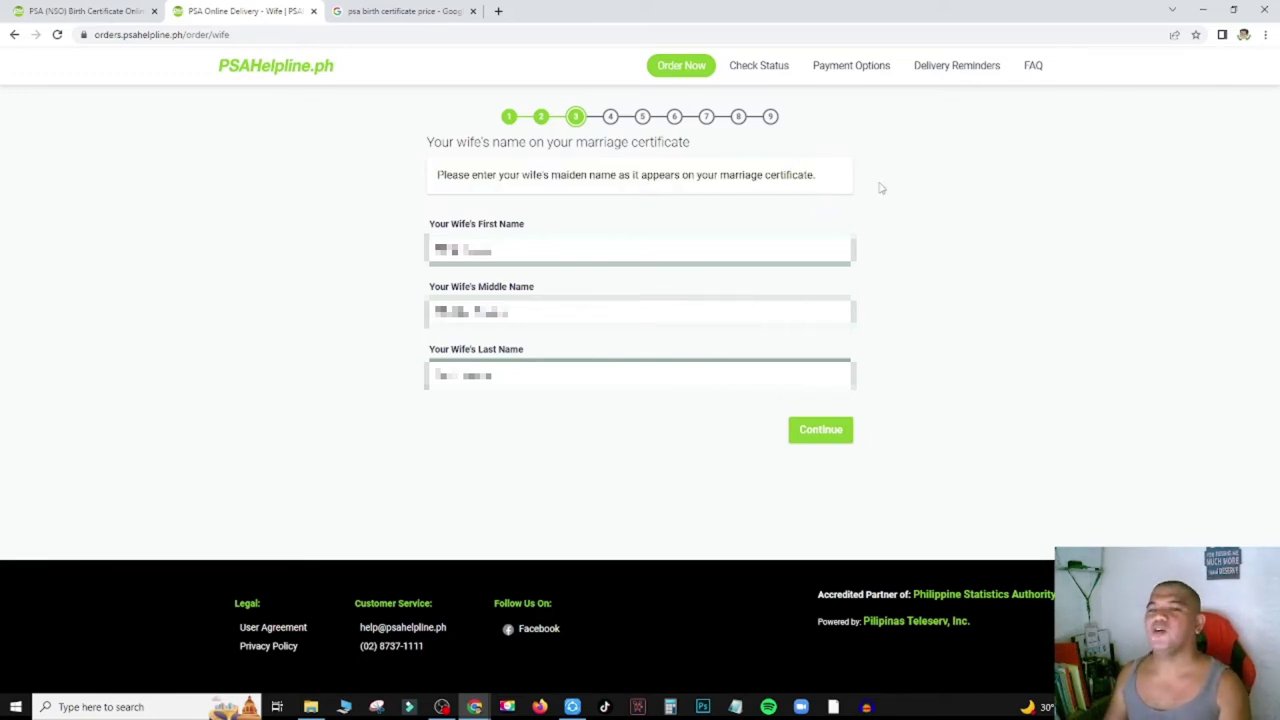
pyautogui.tripleClick(762, 173)
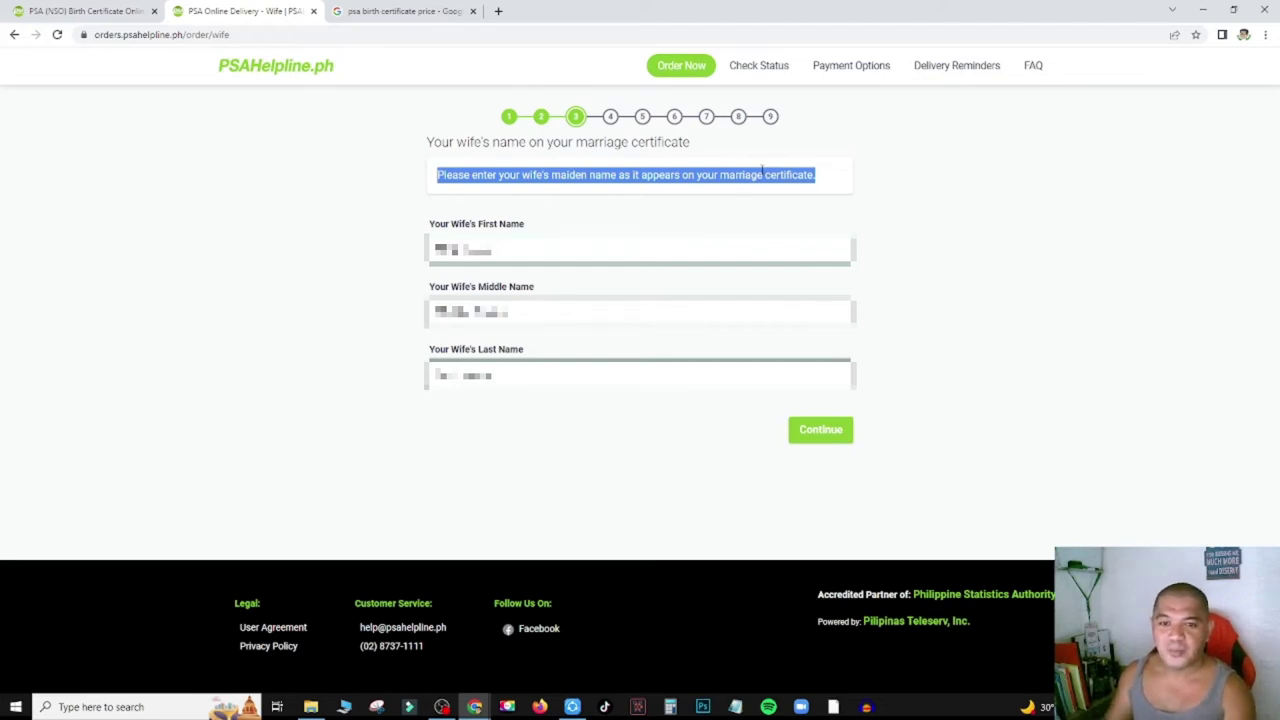
pyautogui.click(521, 308)
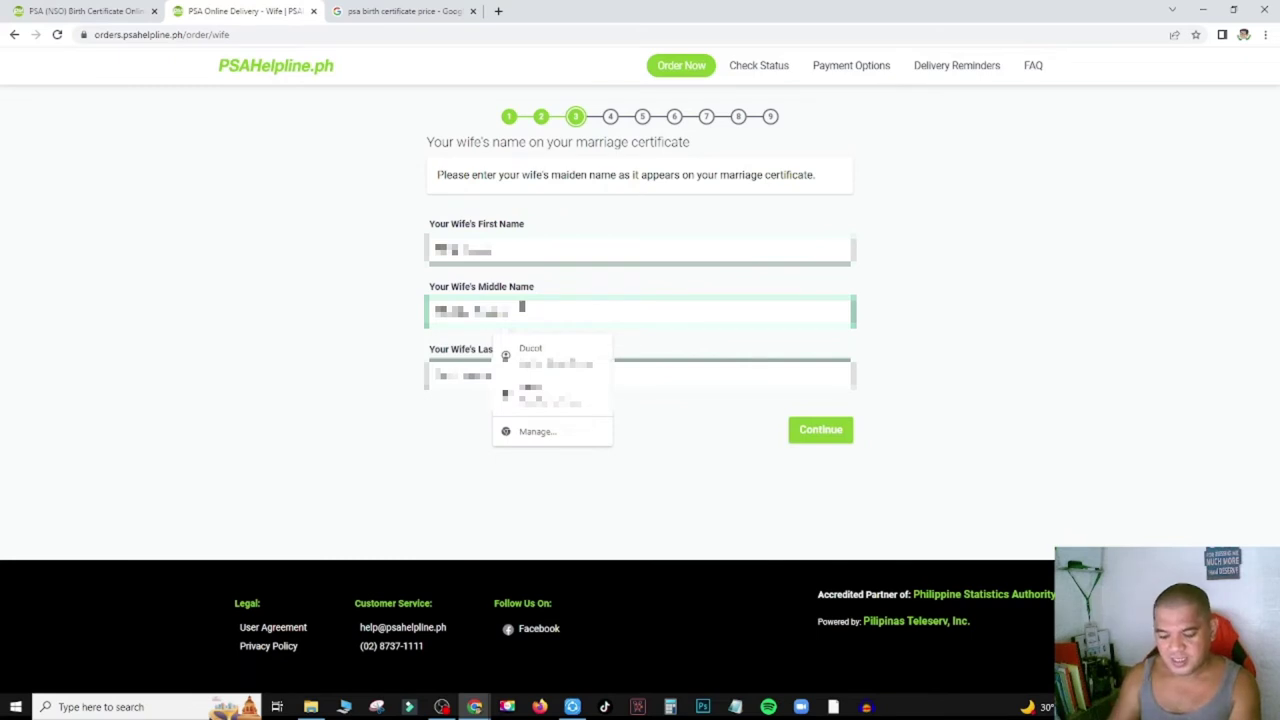
pyautogui.press('Tab')
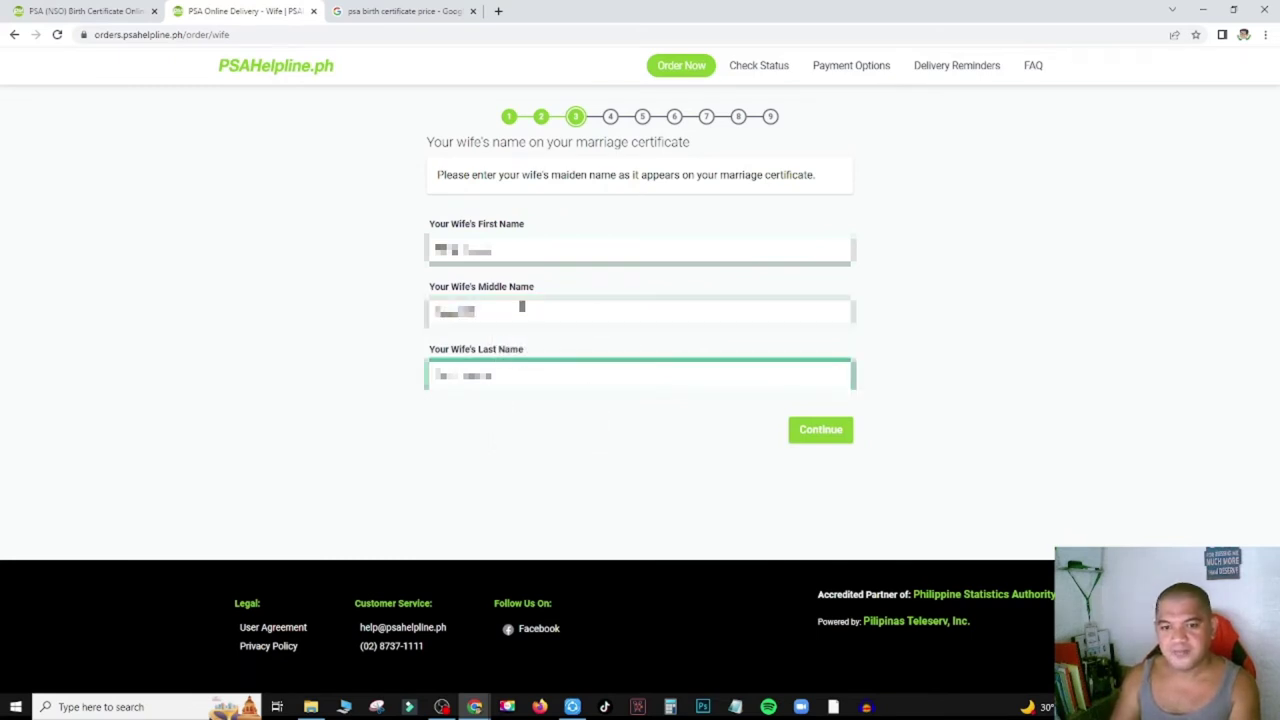
pyautogui.press('Tab')
pyautogui.click(497, 443)
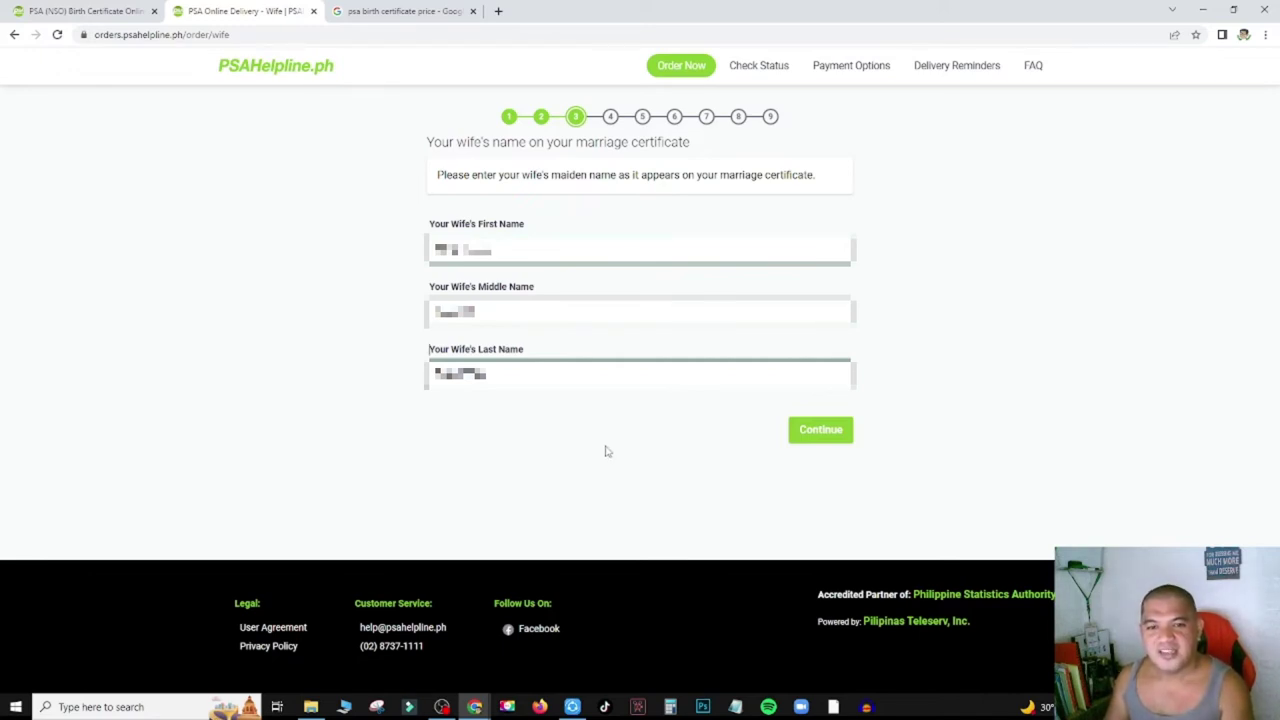
pyautogui.click(808, 429)
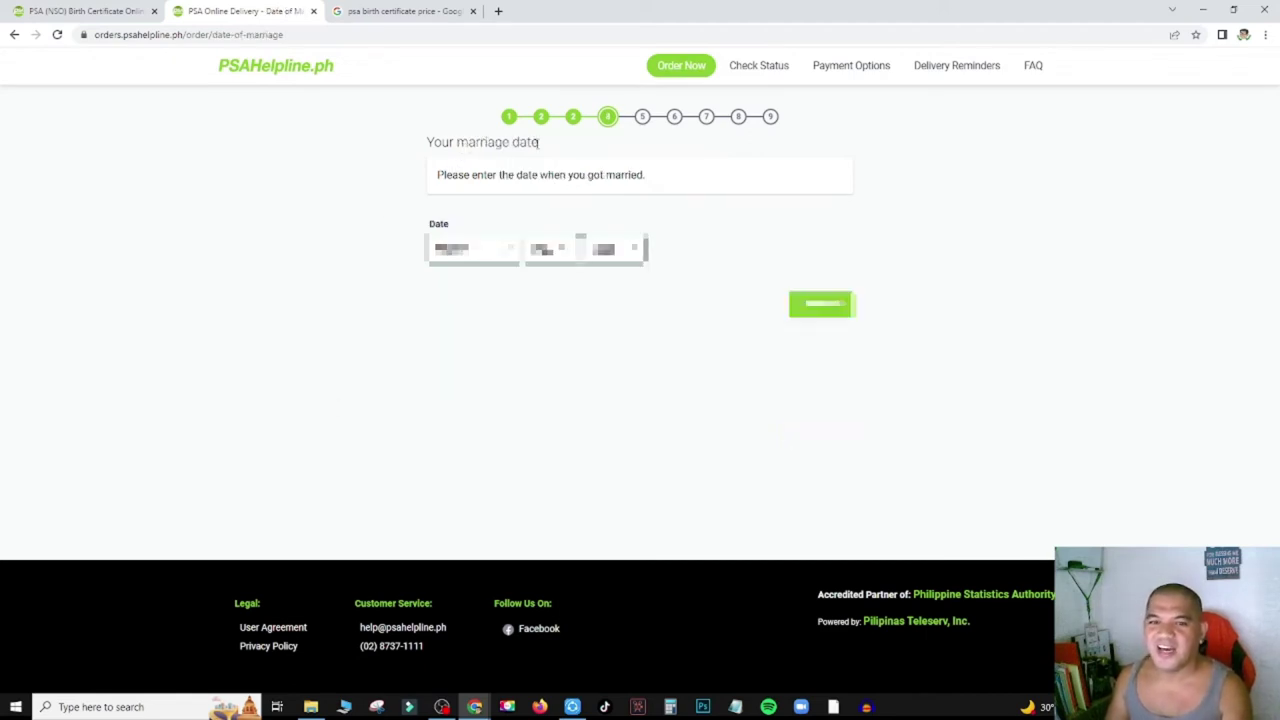
# Accept the marriage date step and move on to the place of marriage.
pyautogui.tripleClick(520, 175)
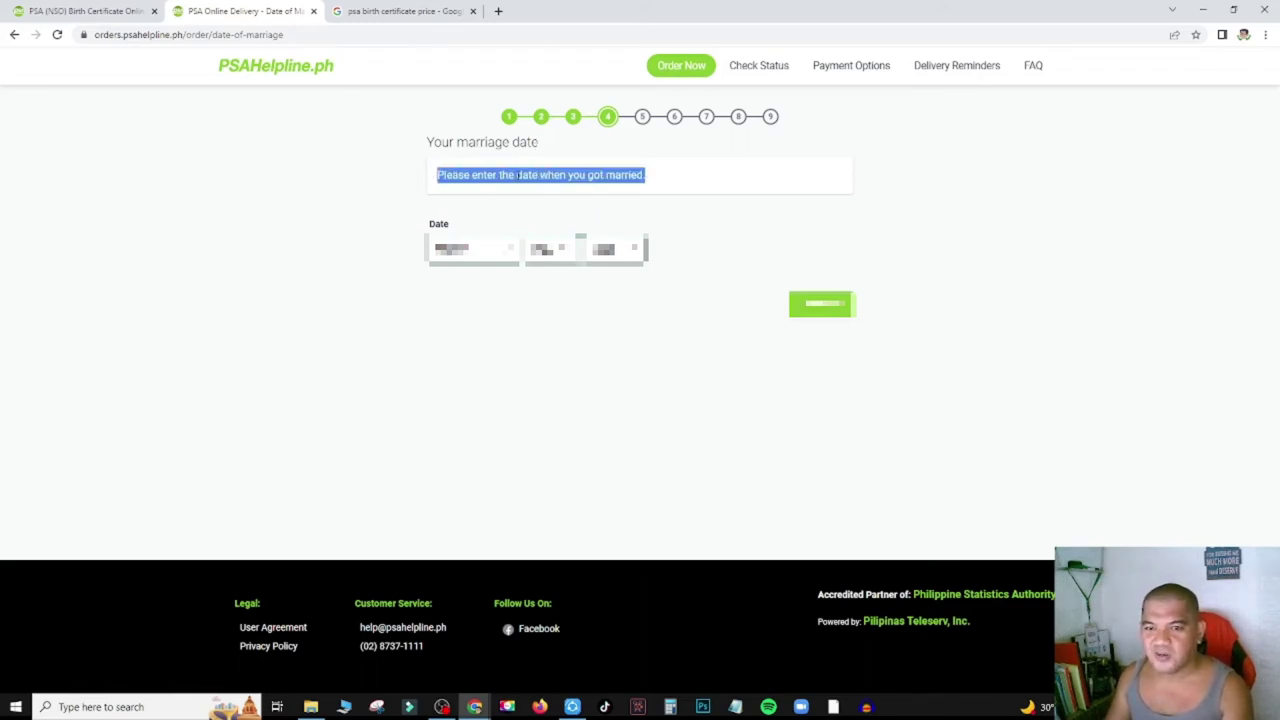
pyautogui.click(640, 417)
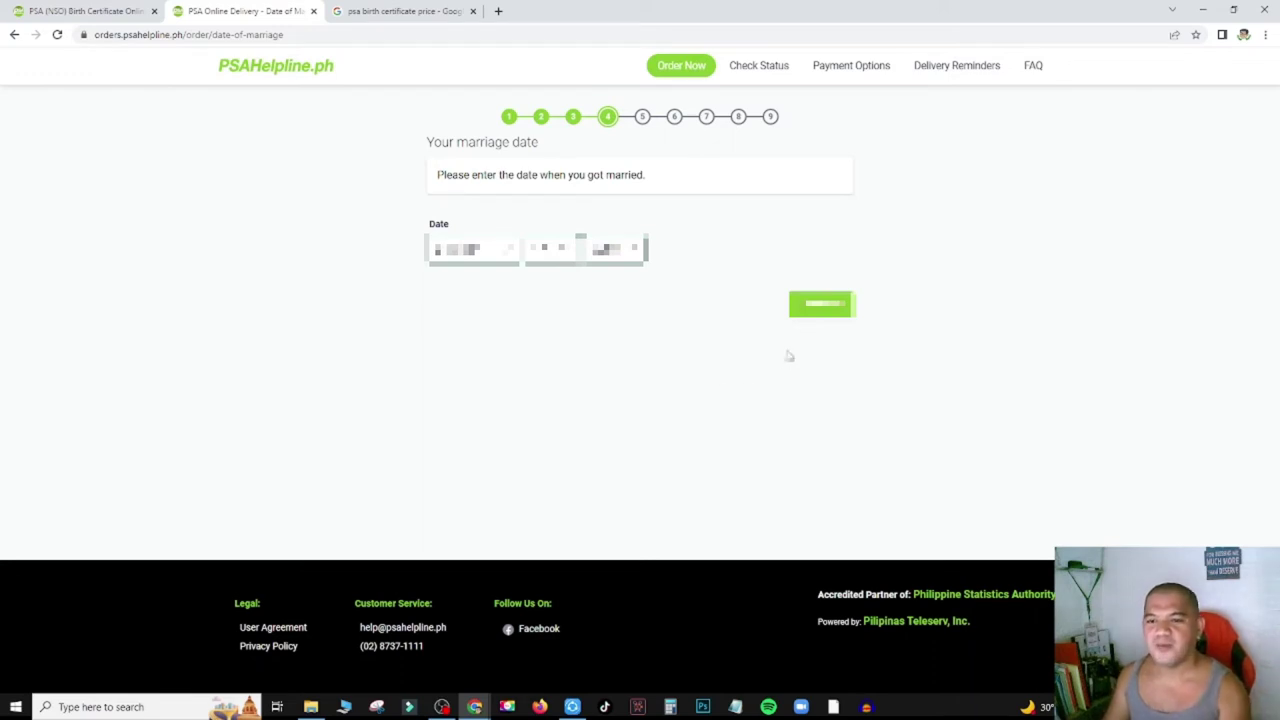
pyautogui.click(817, 308)
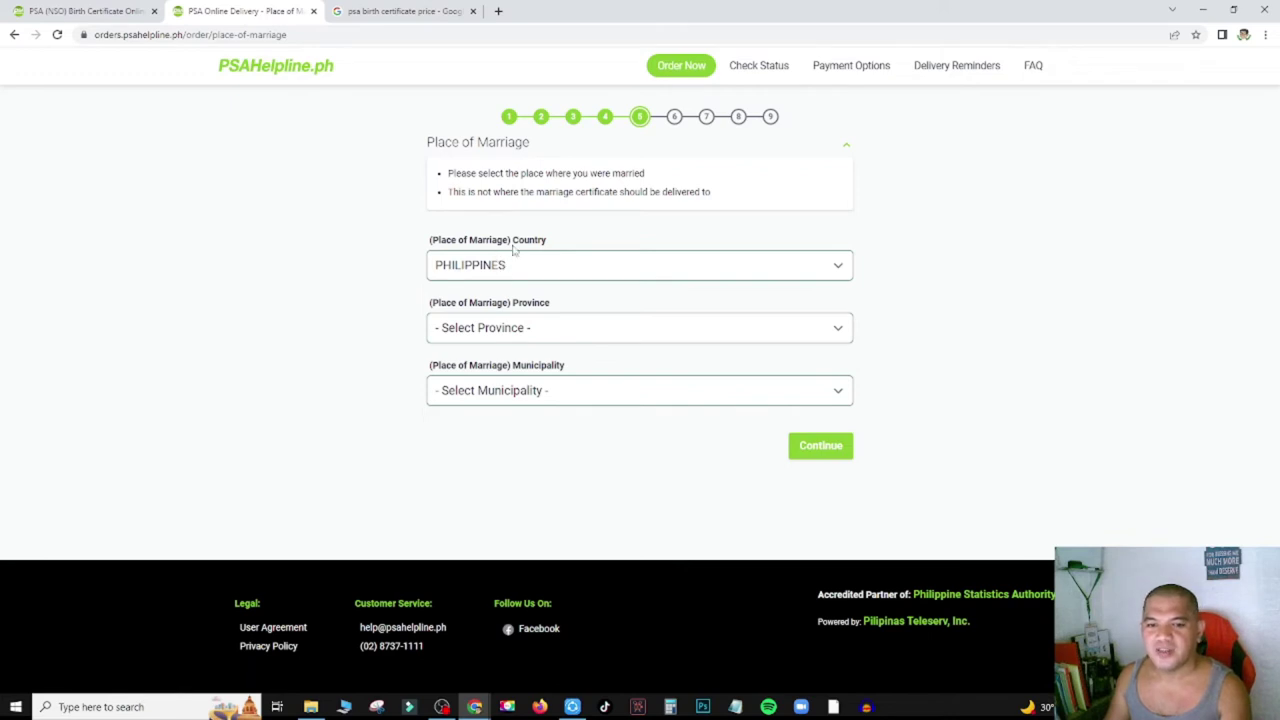
# Set the place of marriage to CAVITE province and IMUS CITY municipality.
pyautogui.click(528, 333)
pyautogui.press('c')
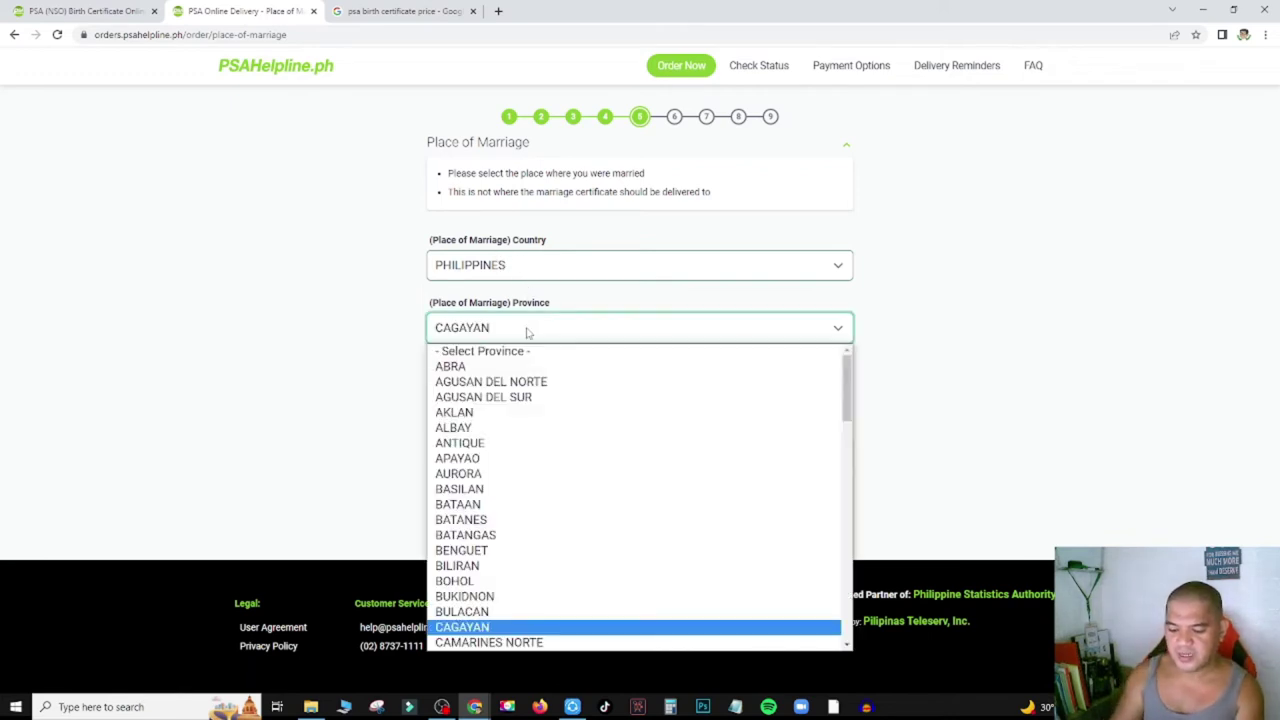
pyautogui.press('a')
pyautogui.press('v')
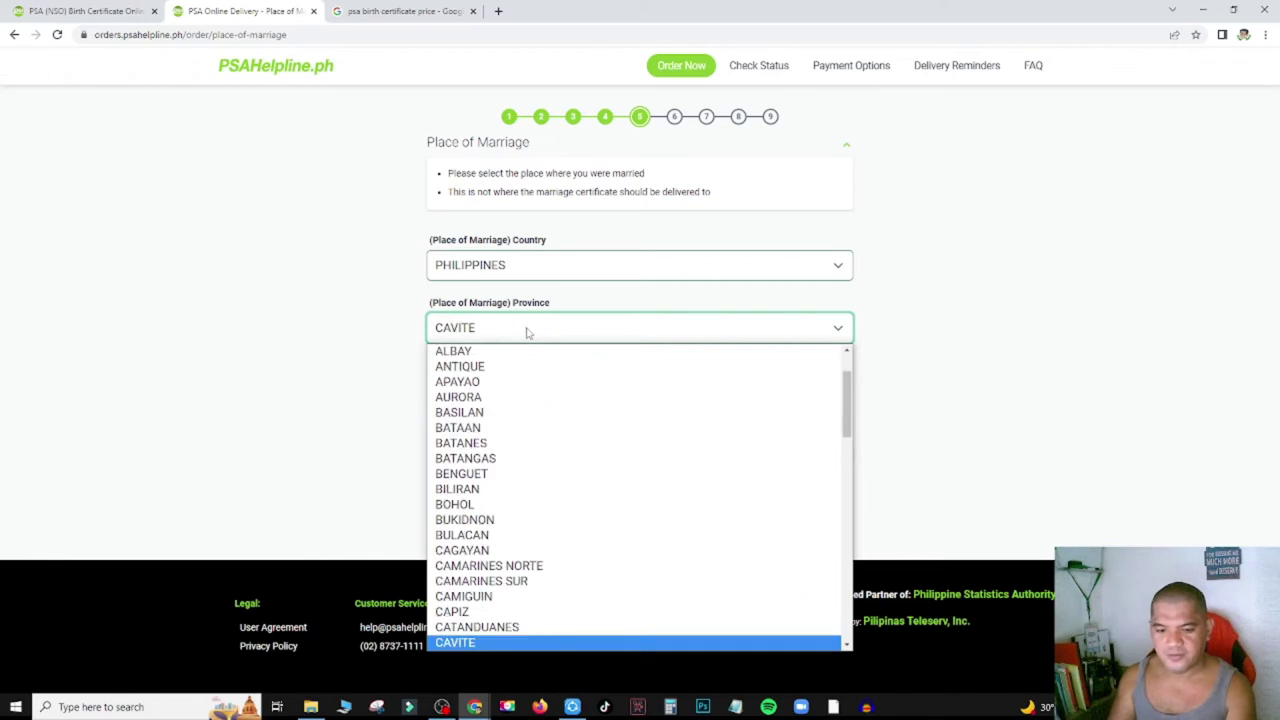
pyautogui.click(519, 643)
pyautogui.click(537, 394)
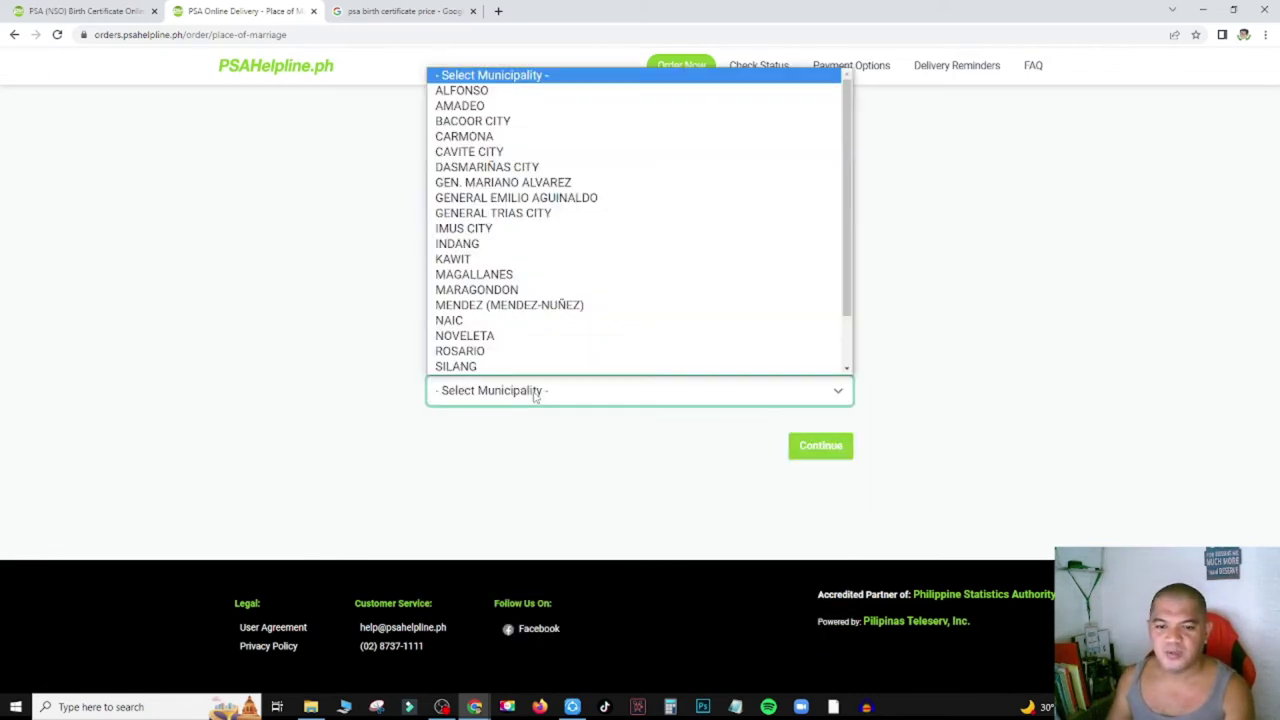
pyautogui.press('i')
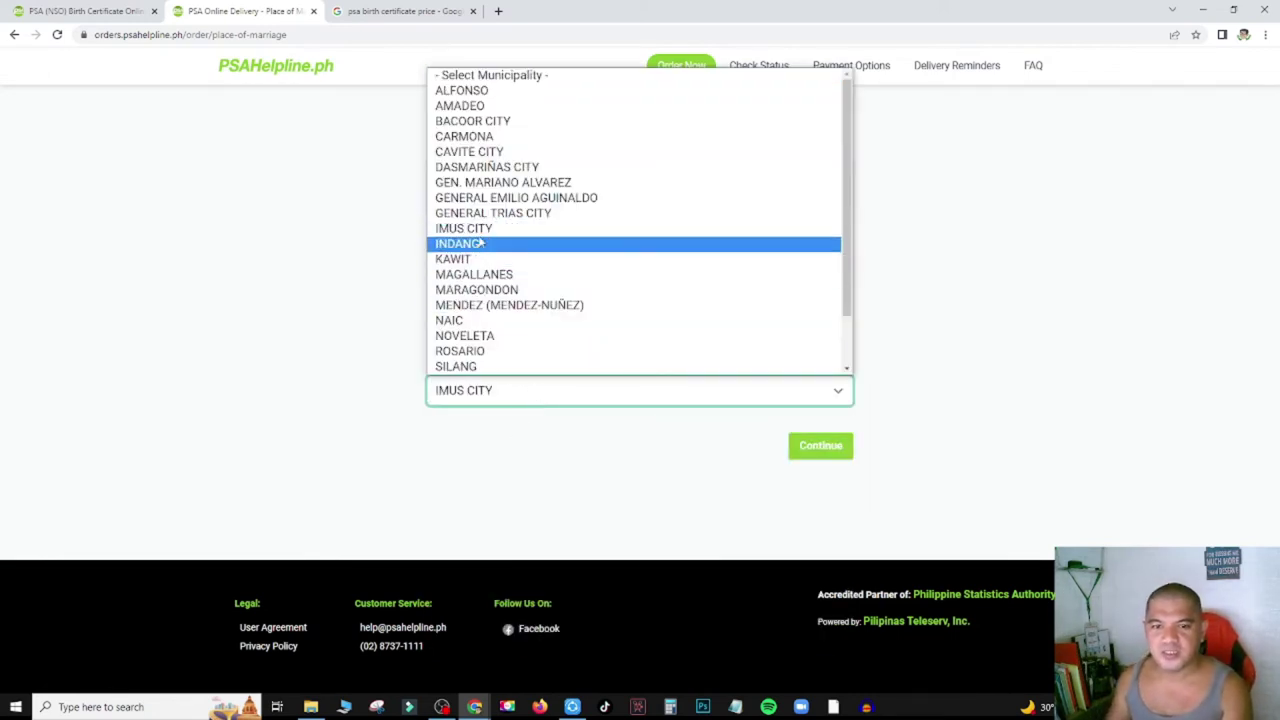
pyautogui.click(760, 228)
pyautogui.click(811, 449)
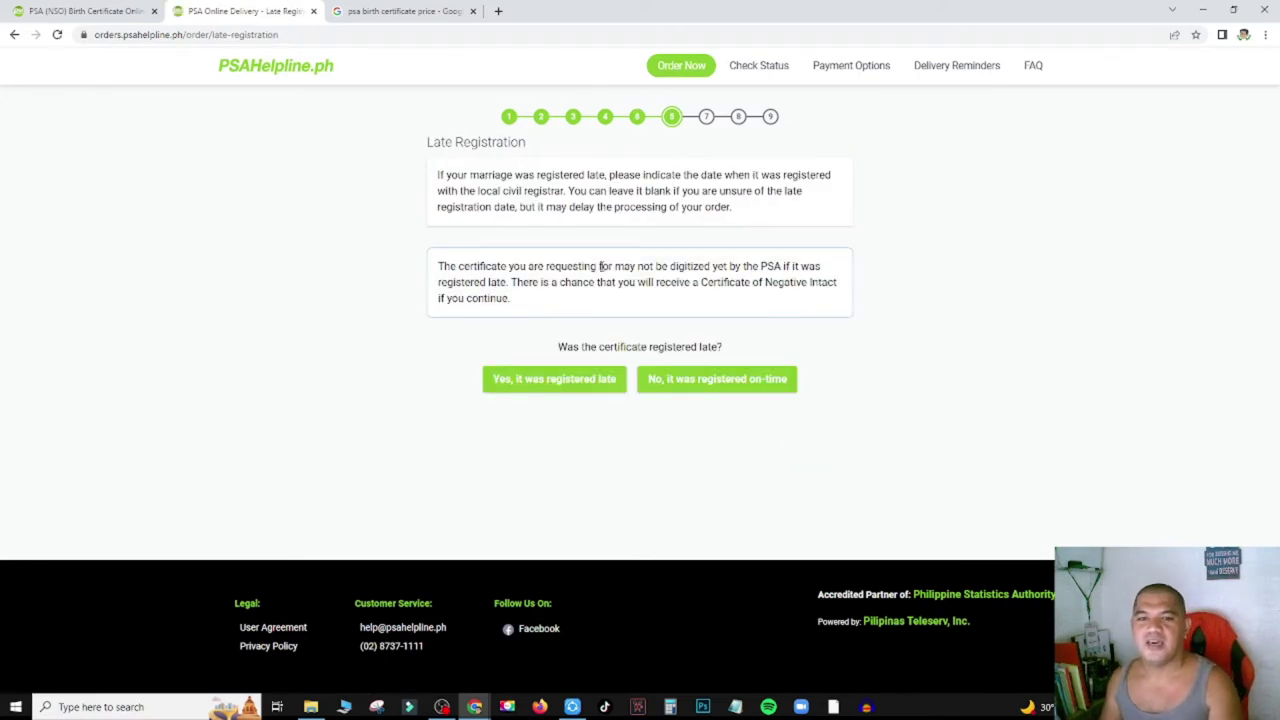
# Answer 'No, it was registered on-time' to the Late Registration question.
pyautogui.tripleClick(466, 142)
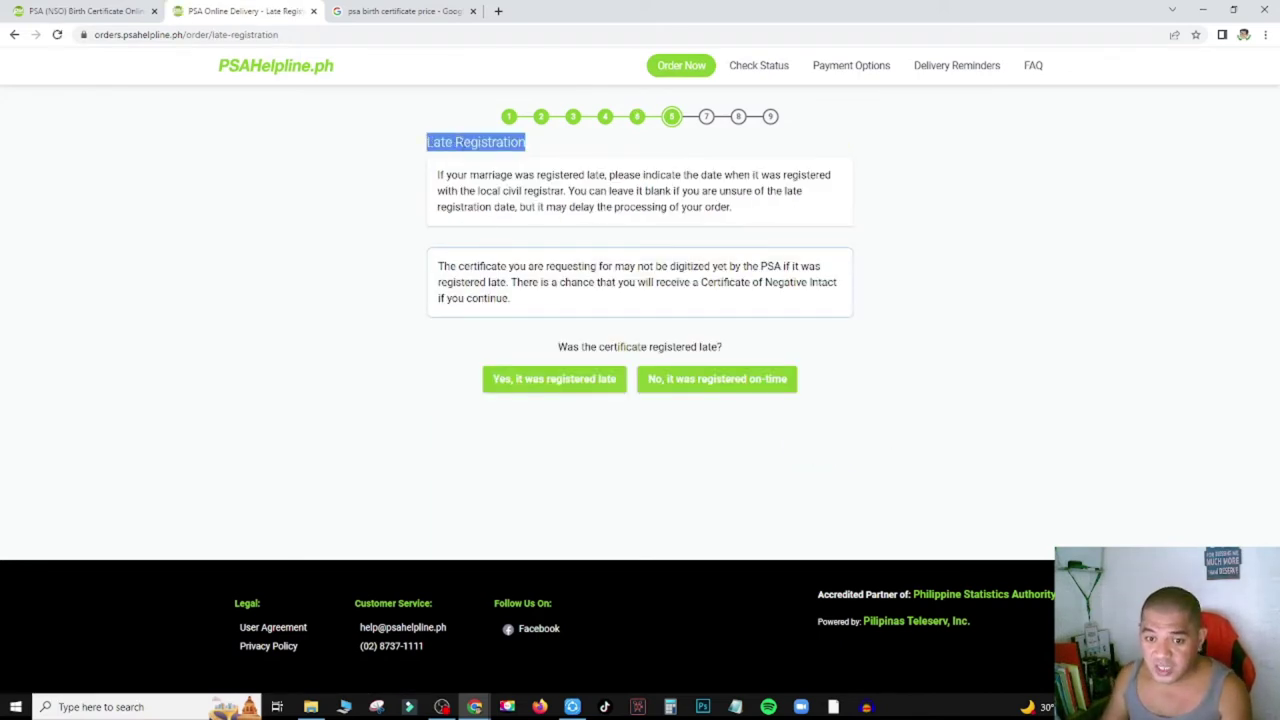
pyautogui.click(713, 390)
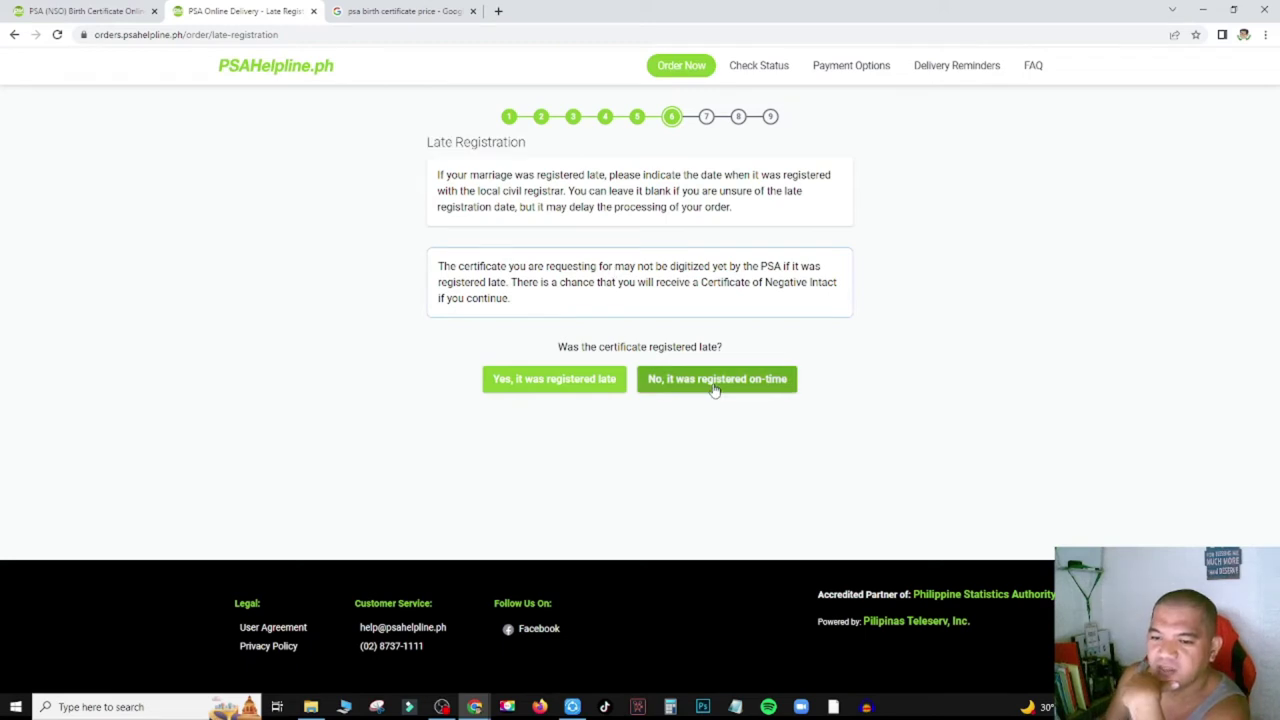
pyautogui.click(713, 390)
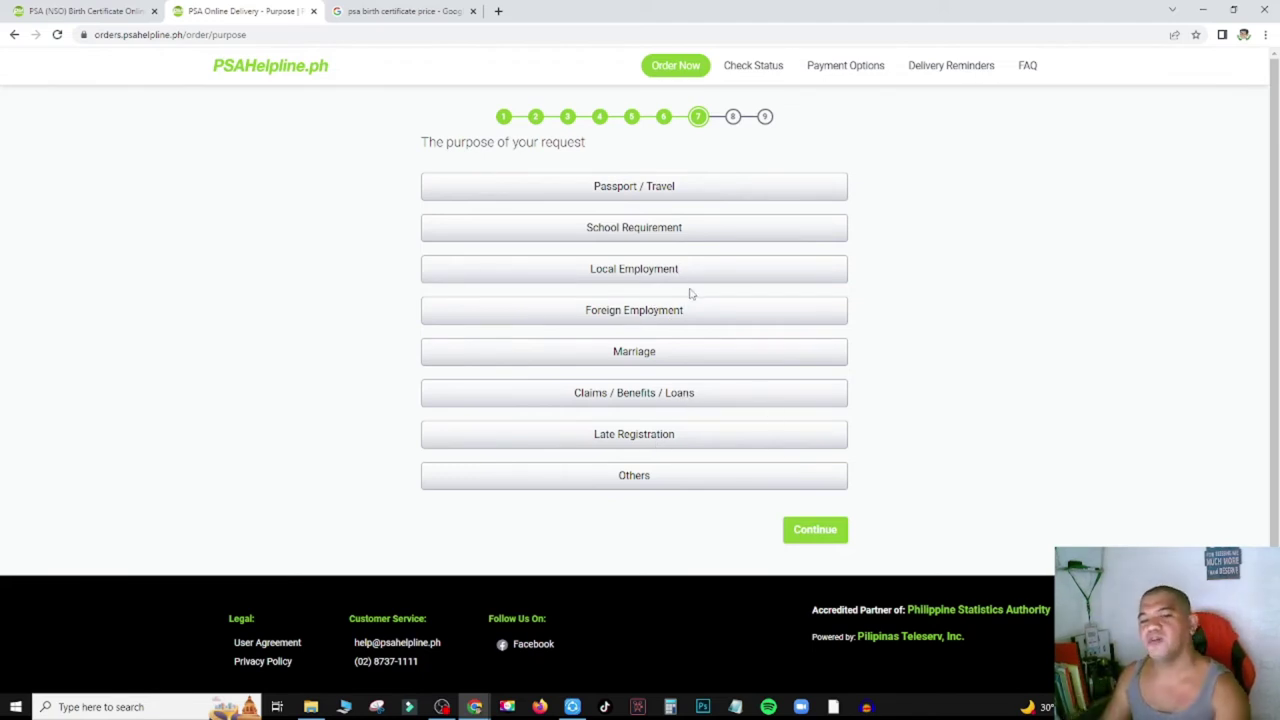
# Choose Others as the purpose, with the reason 'File Keeping for future uses'.
pyautogui.click(785, 196)
pyautogui.click(634, 479)
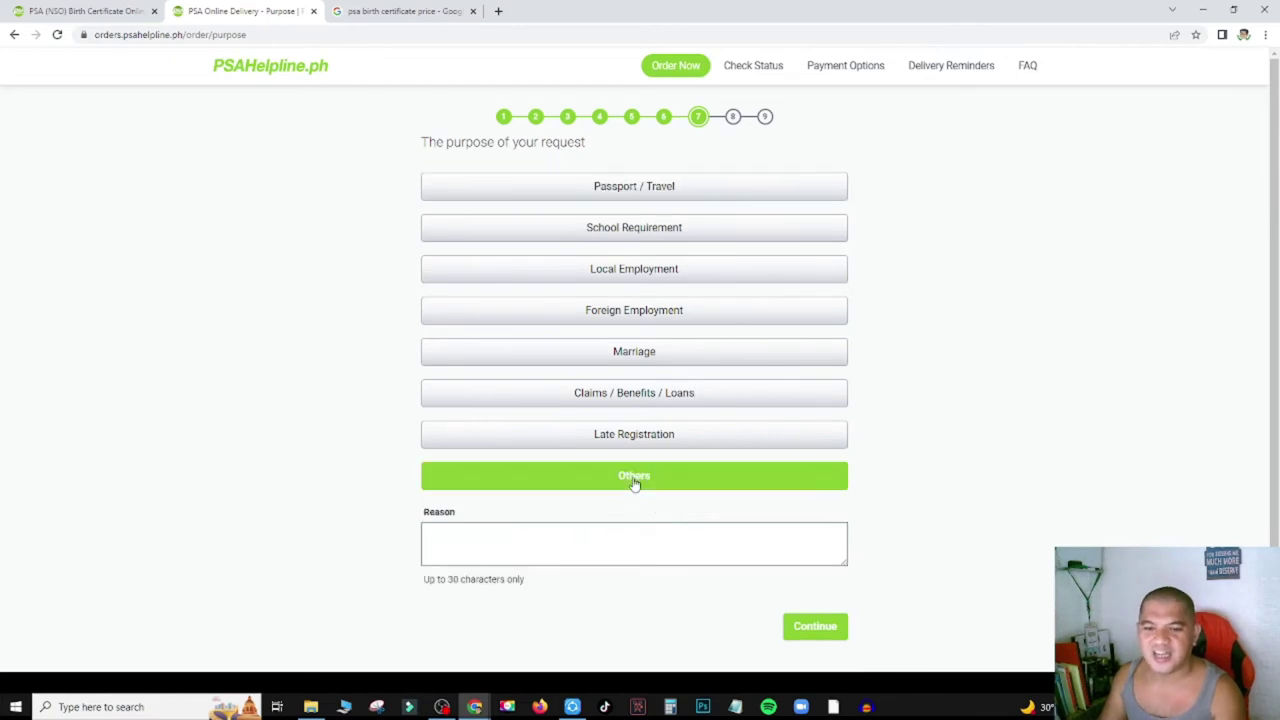
pyautogui.click(543, 547)
pyautogui.write('fil')
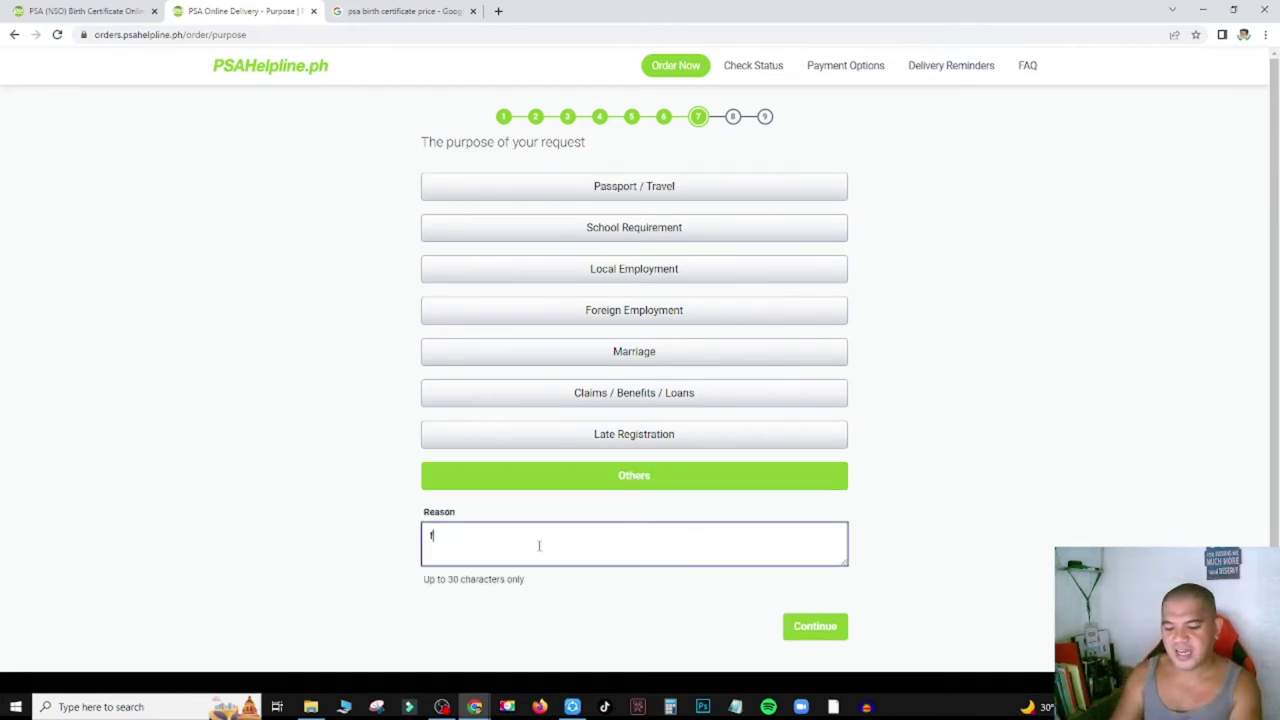
pyautogui.press('BackSpace')
pyautogui.press('BackSpace')
pyautogui.press('BackSpace')
pyautogui.write('F')
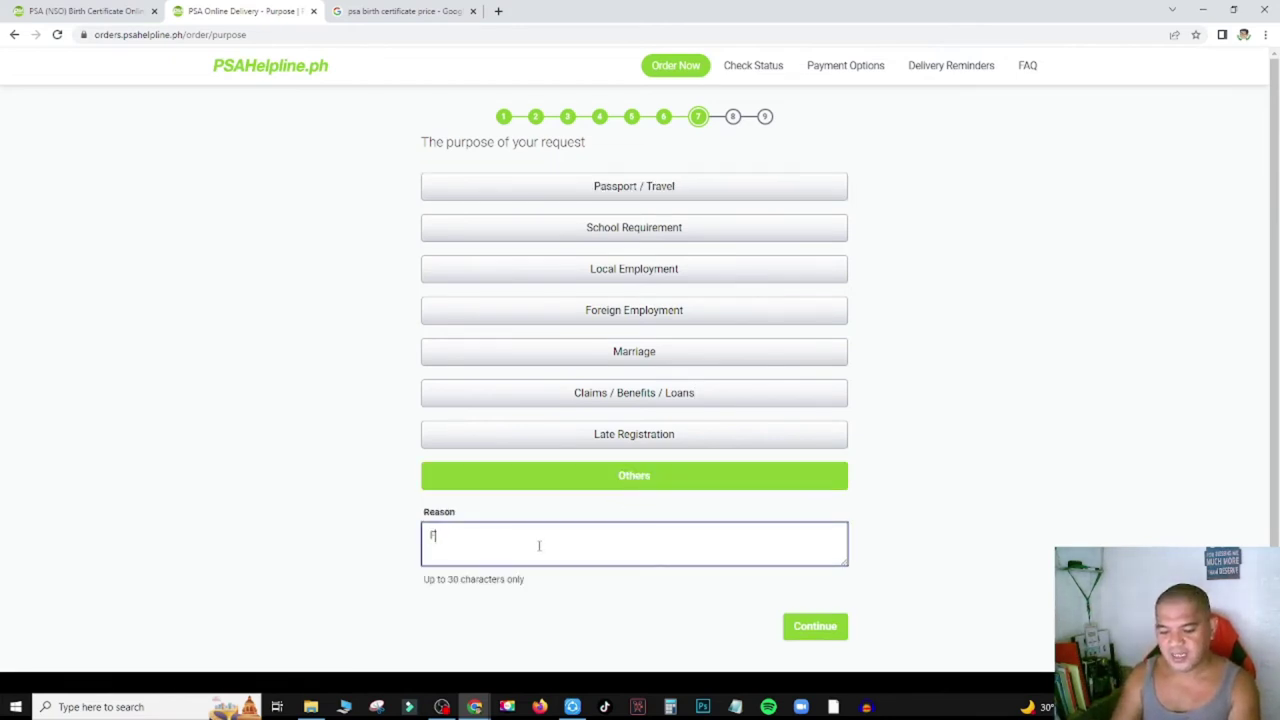
pyautogui.write('ile Keeping ')
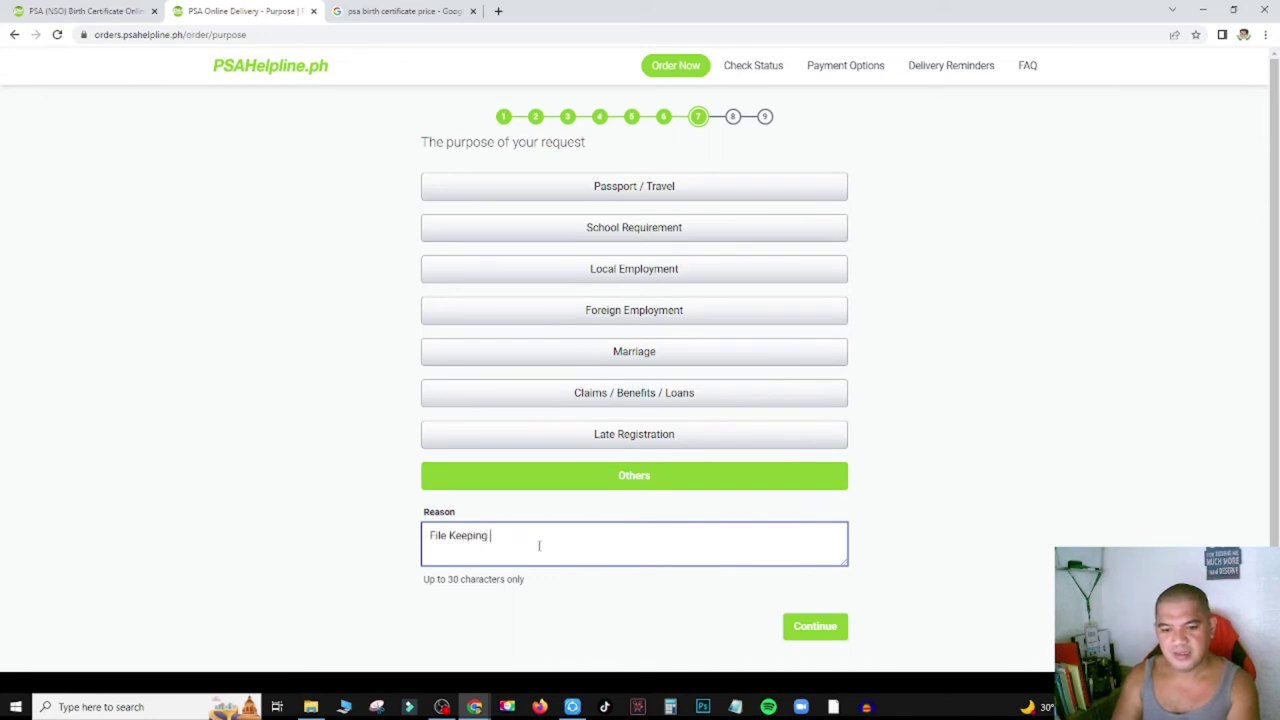
pyautogui.write('for future uses')
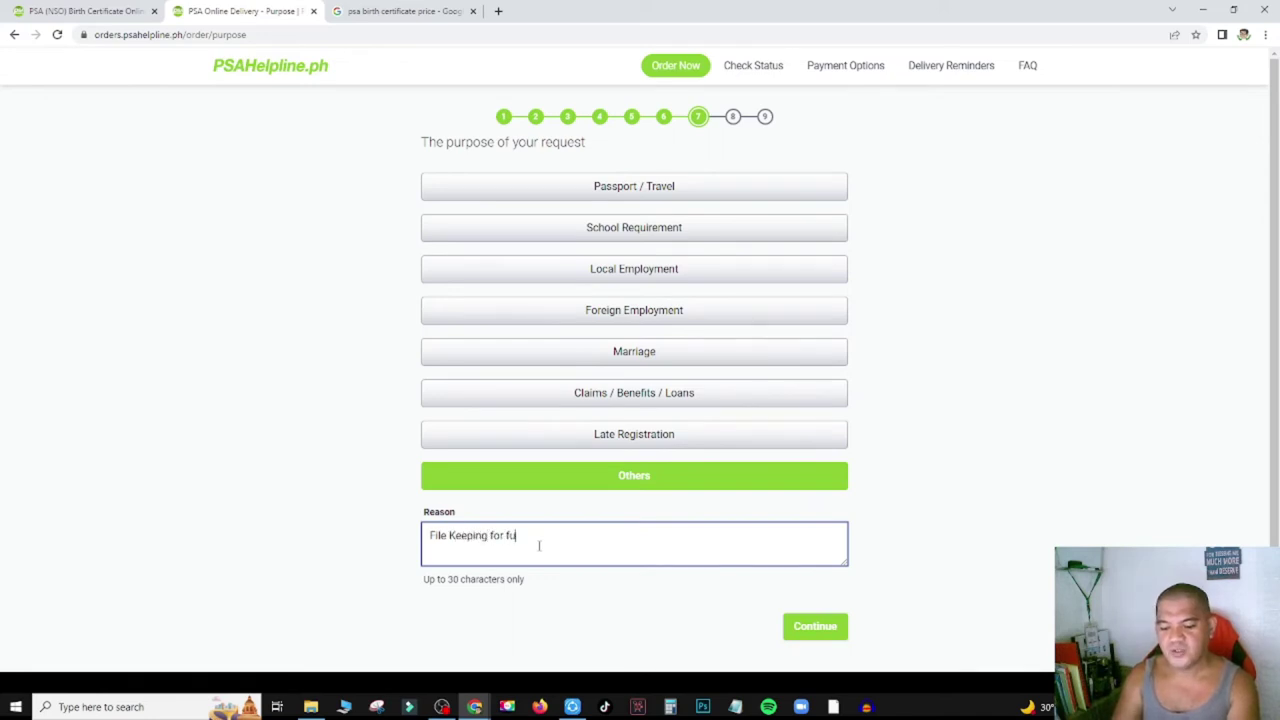
pyautogui.click(832, 418)
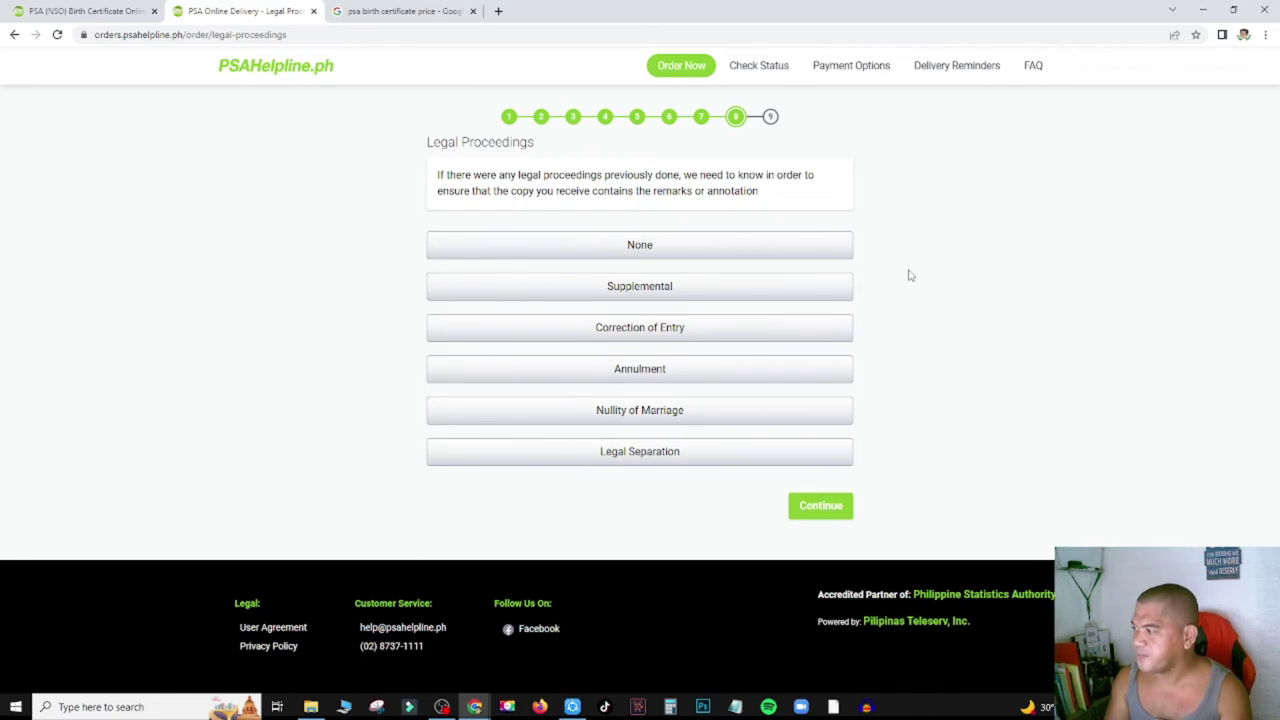
# Answer None for legal proceedings and continue to the delivery address form.
pyautogui.click(662, 251)
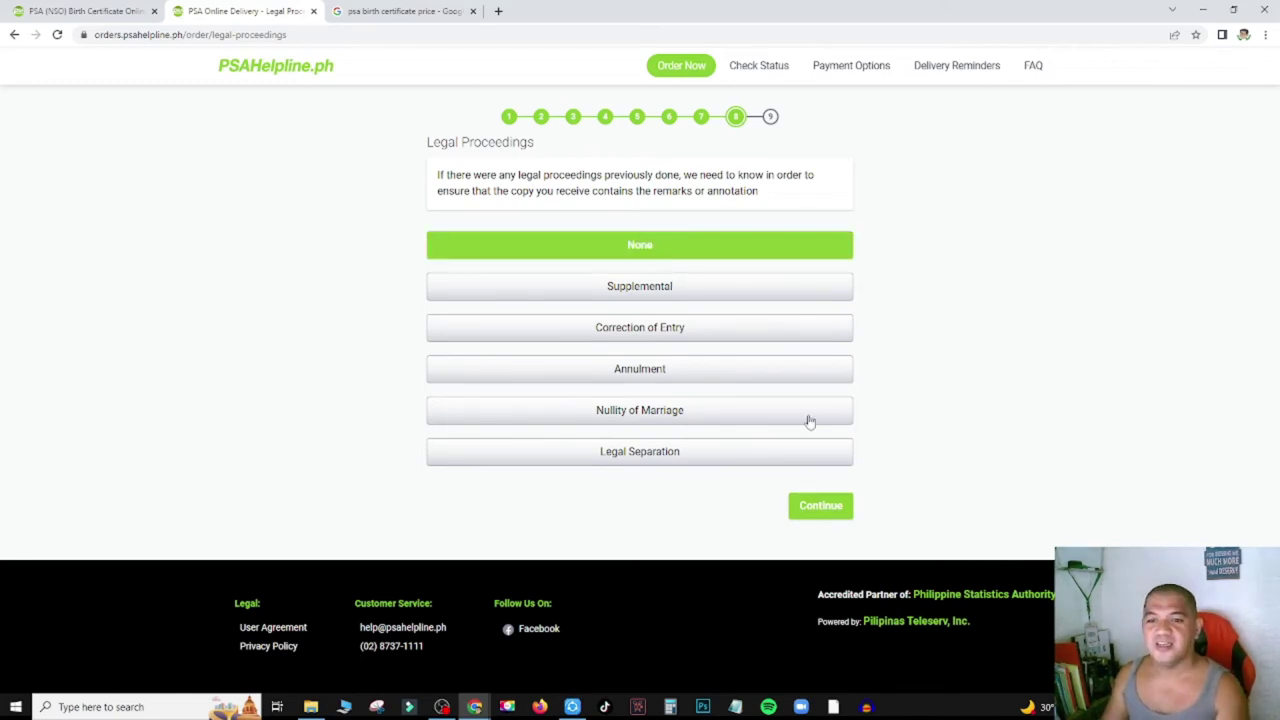
pyautogui.click(820, 505)
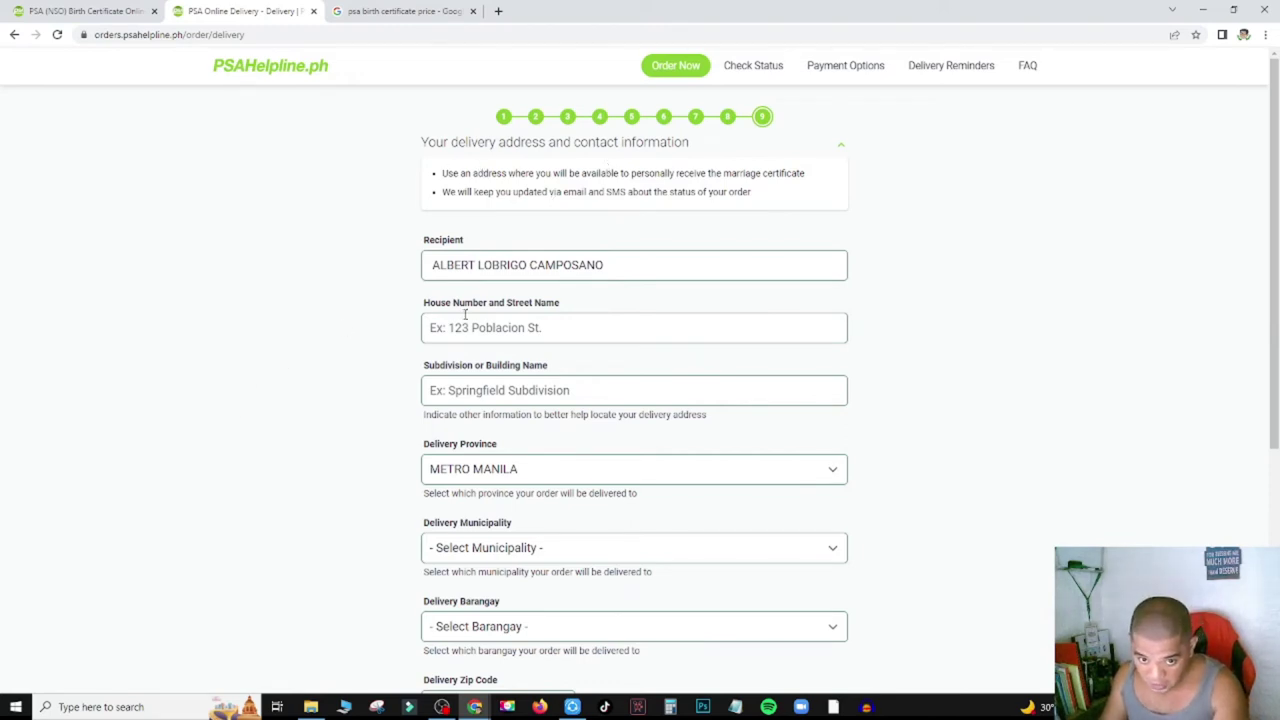
pyautogui.scroll(-4, 410, 360)
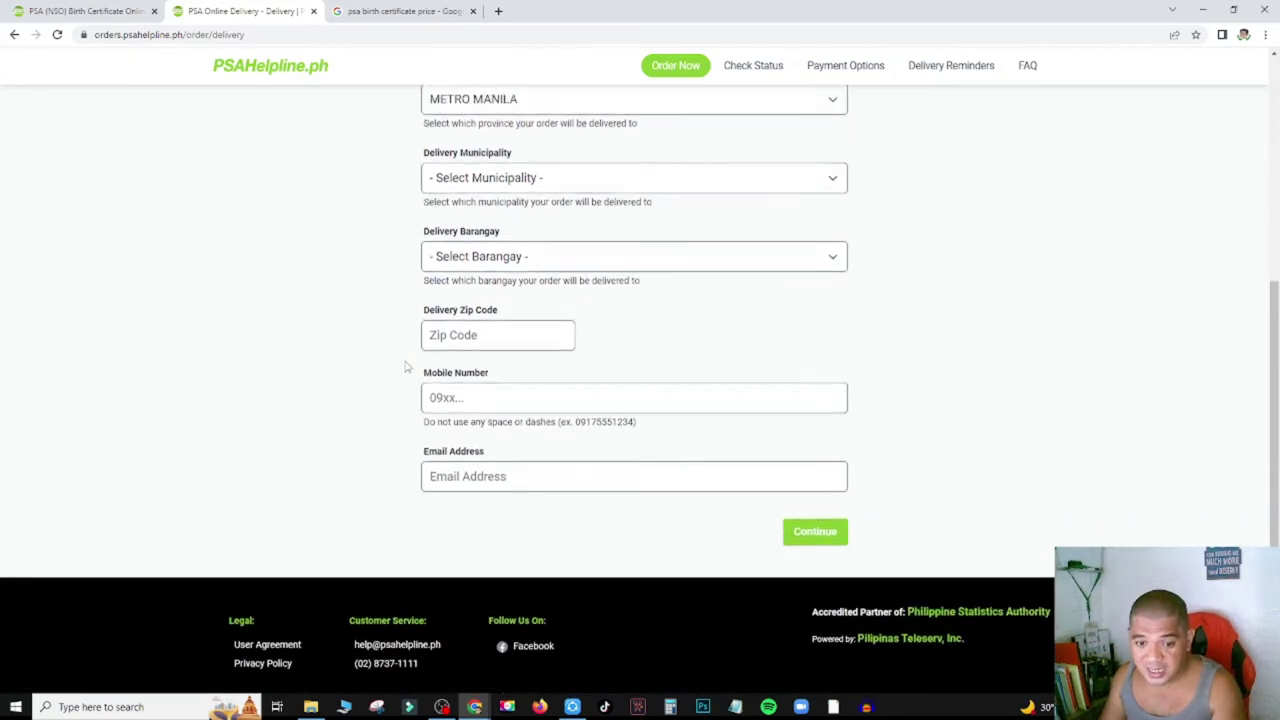
pyautogui.scroll(3, 407, 367)
pyautogui.scroll(1, 407, 367)
pyautogui.tripleClick(545, 266)
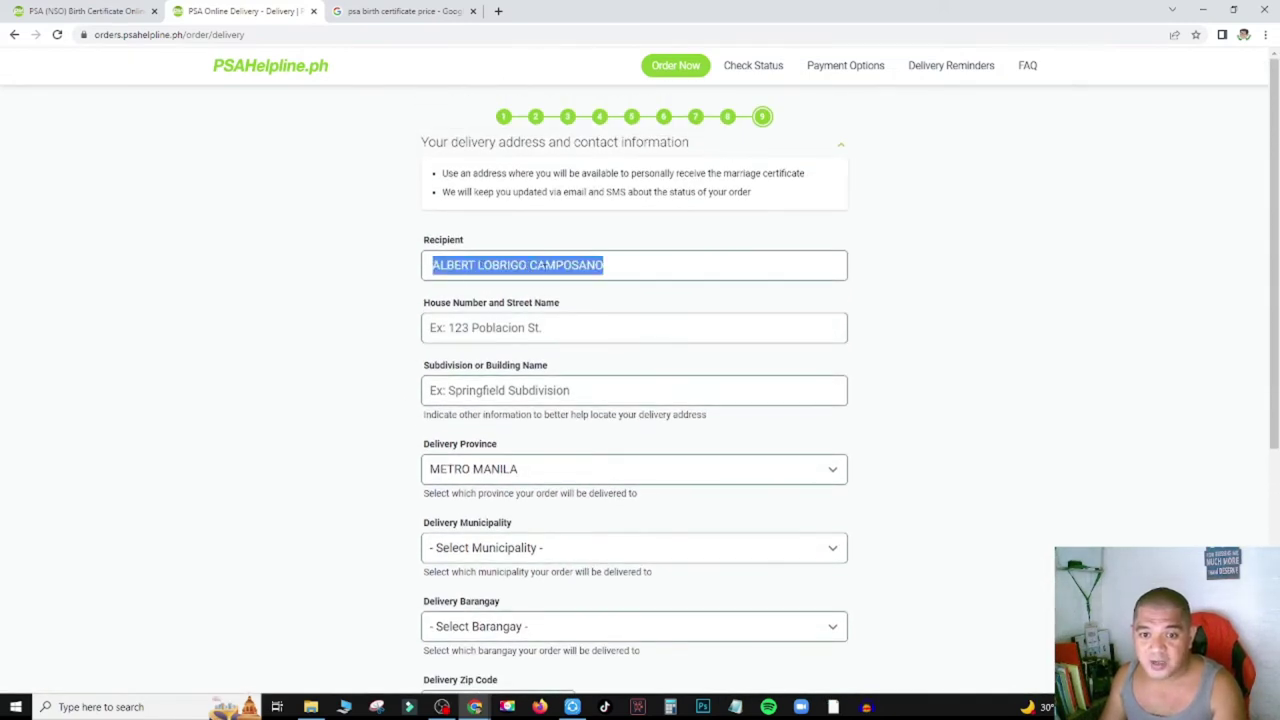
pyautogui.click(502, 338)
pyautogui.click(604, 268)
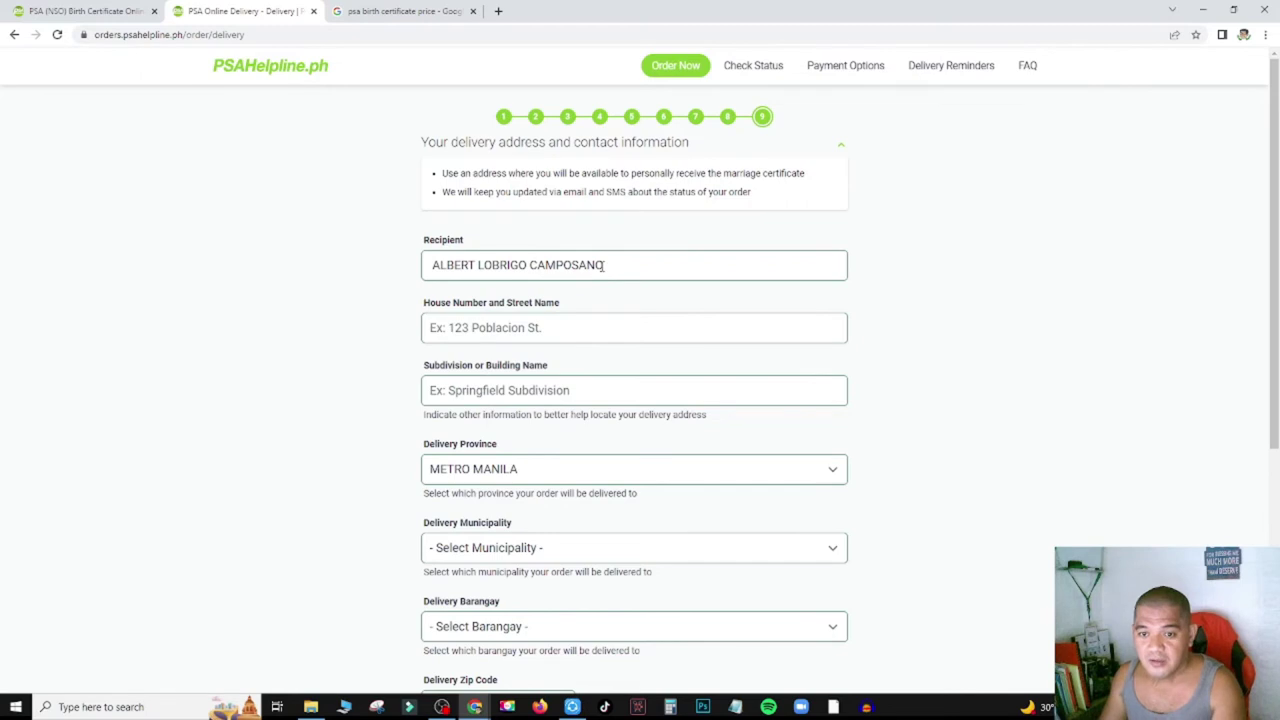
pyautogui.moveTo(596, 264); pyautogui.dragTo(624, 270)
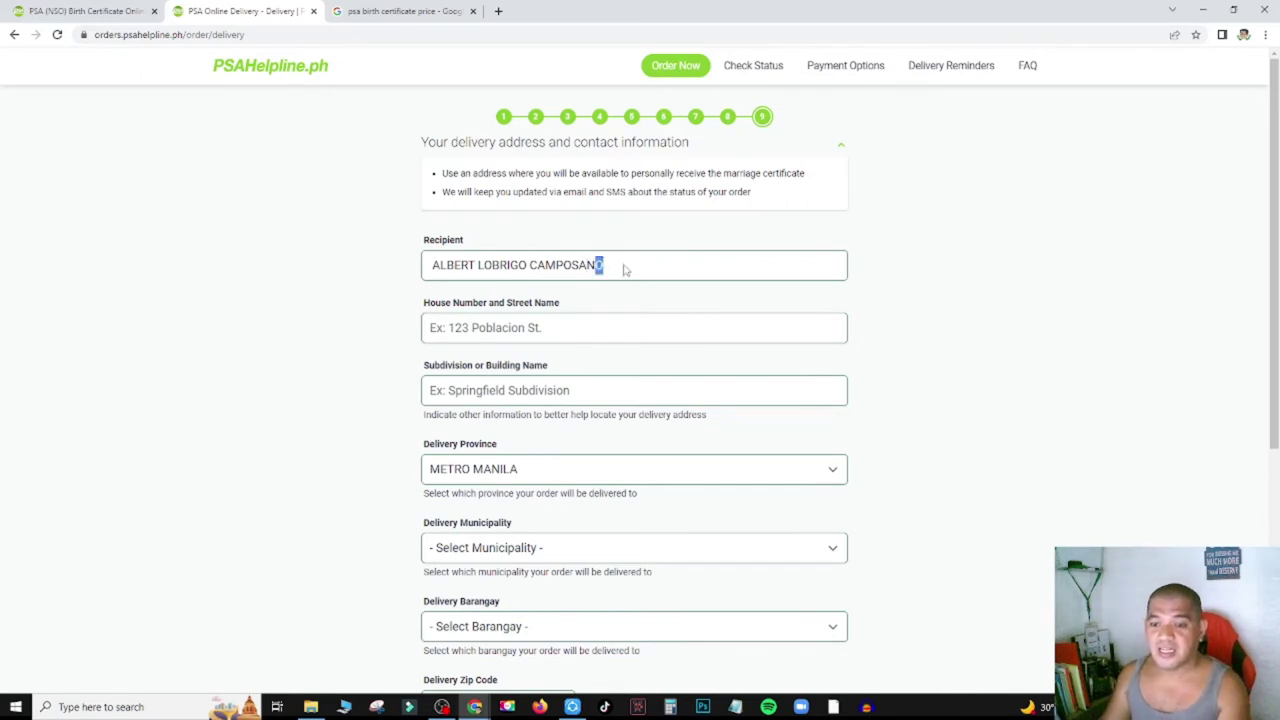
pyautogui.click(530, 338)
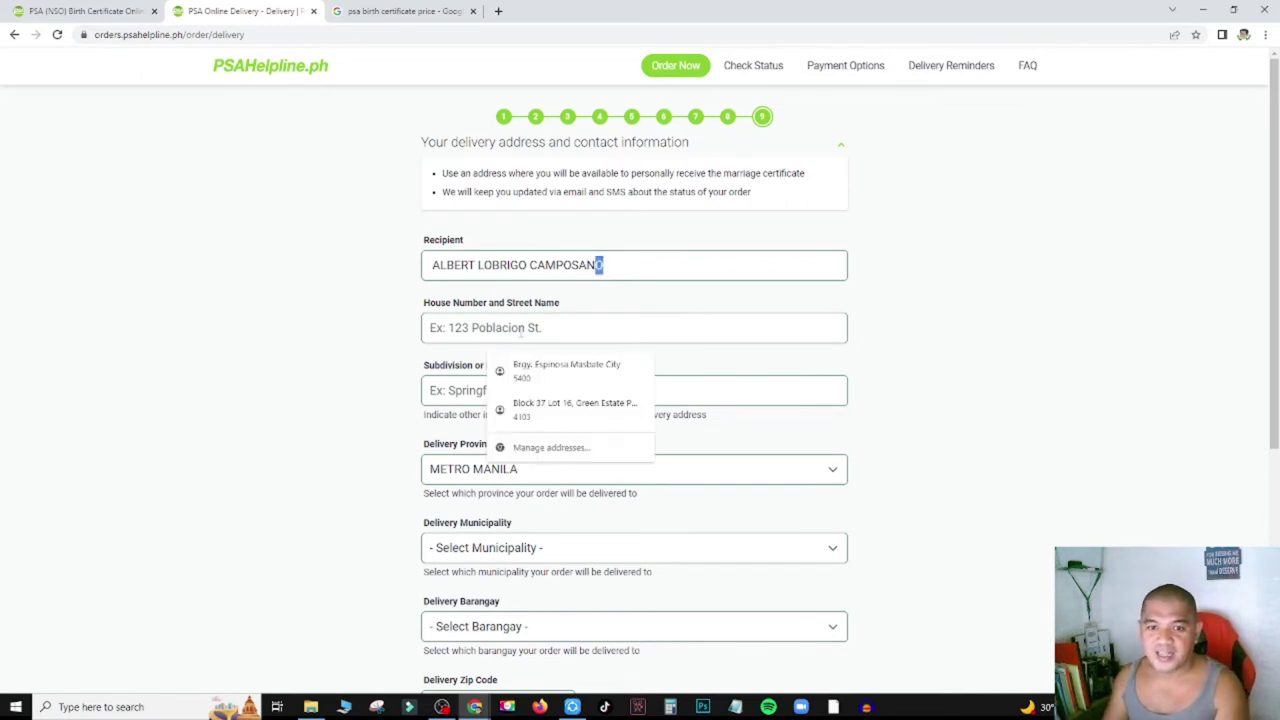
pyautogui.click(850, 326)
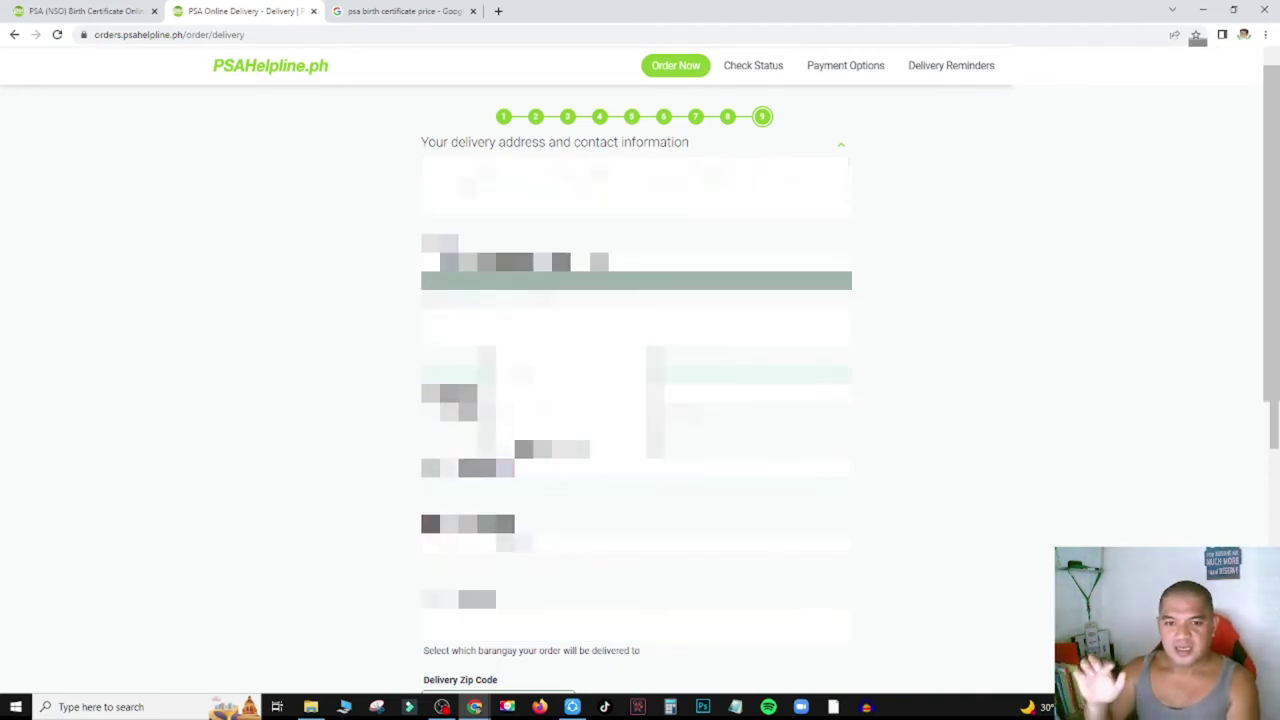
# Fill the current address field and choose the delivery province and municipality.
pyautogui.press('Return')
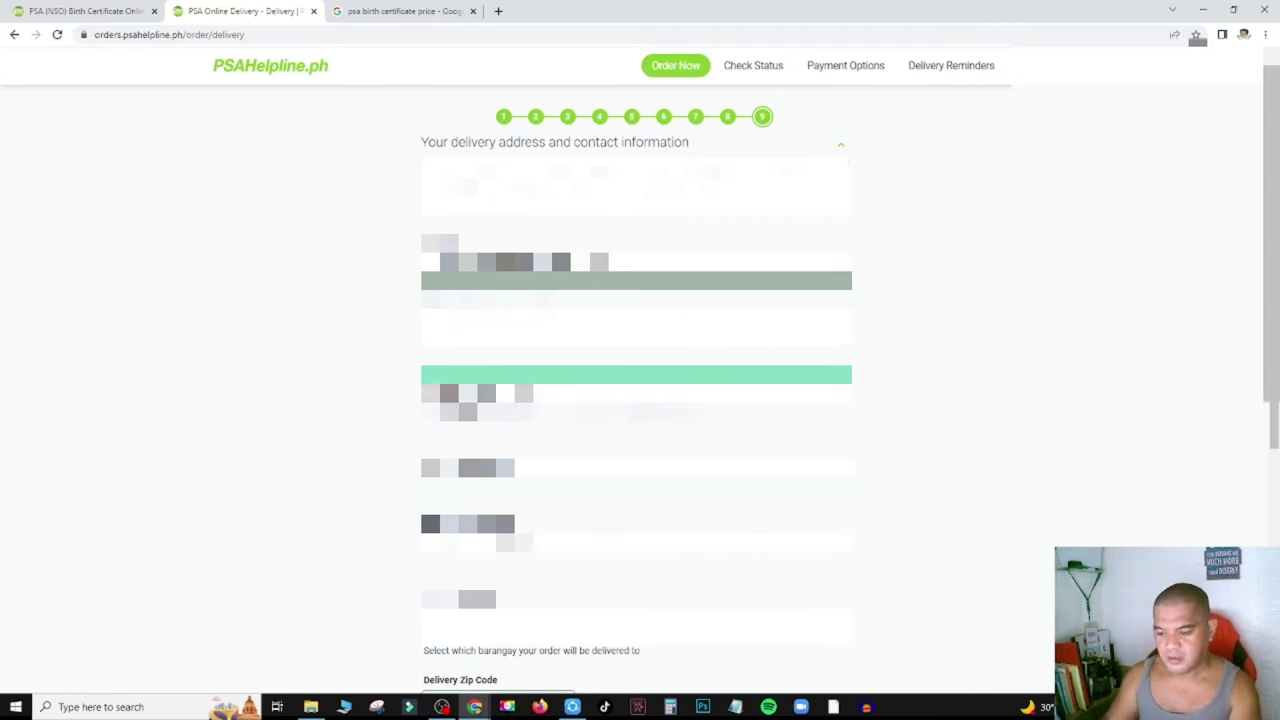
pyautogui.click(636, 486)
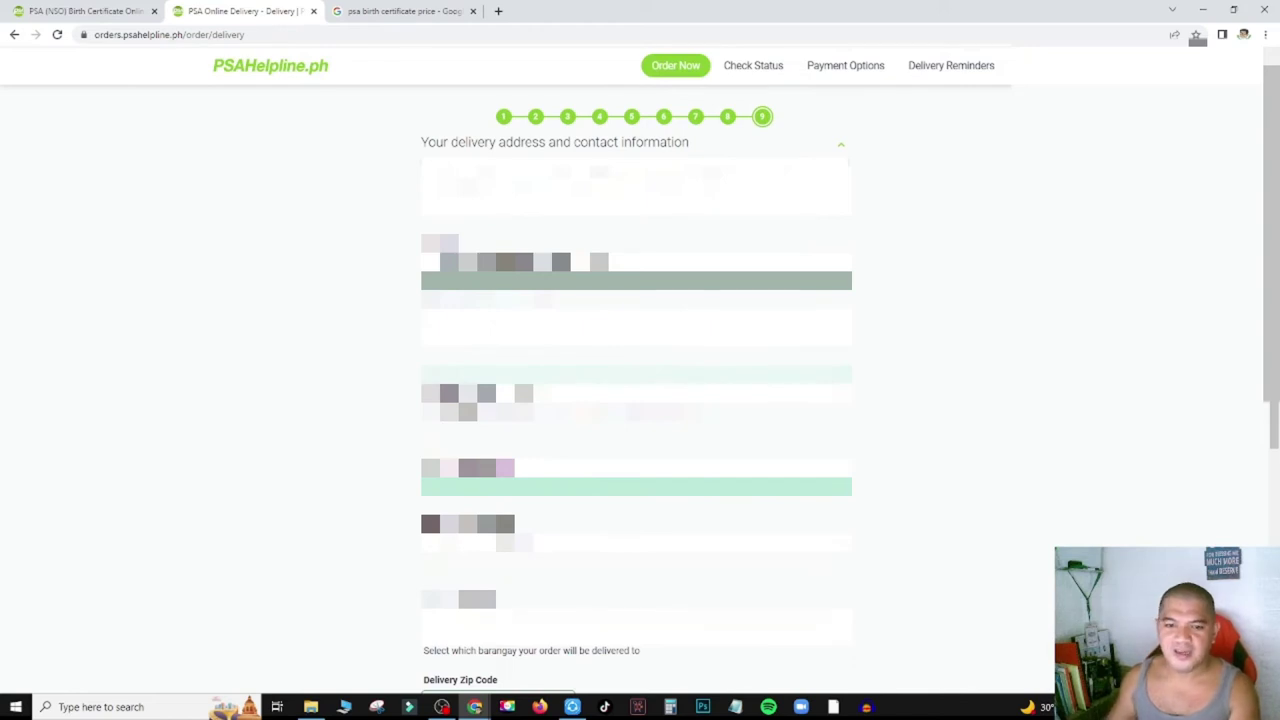
pyautogui.hotkey('alt', 'Down')
pyautogui.press('c')
pyautogui.press('Down')
pyautogui.press('Down')
pyautogui.press('Down')
pyautogui.press('Down')
pyautogui.press('Down')
pyautogui.press('Return')
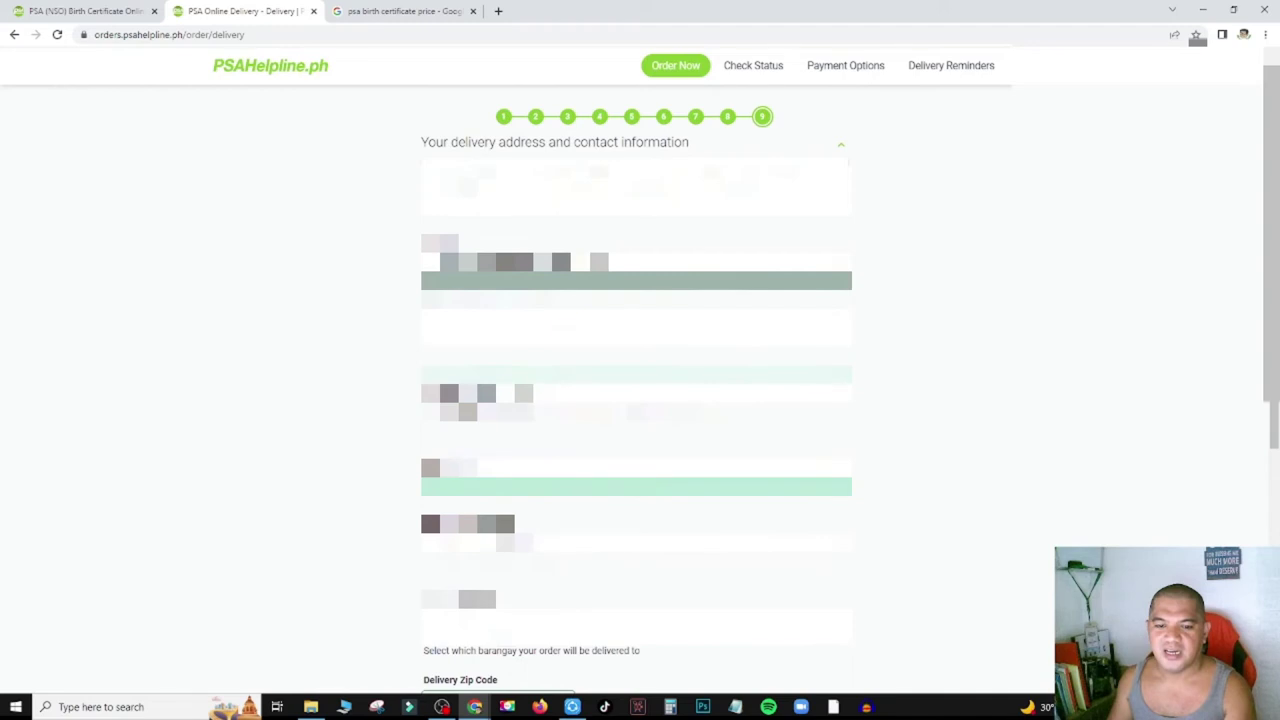
pyautogui.press('Tab')
pyautogui.hotkey('alt', 'Down')
pyautogui.press('Down')
pyautogui.press('Down')
pyautogui.press('Down')
pyautogui.press('Down')
pyautogui.press('Down')
pyautogui.press('Down')
pyautogui.press('Down')
pyautogui.press('Down')
pyautogui.press('Down')
pyautogui.press('Down')
pyautogui.press('Return')
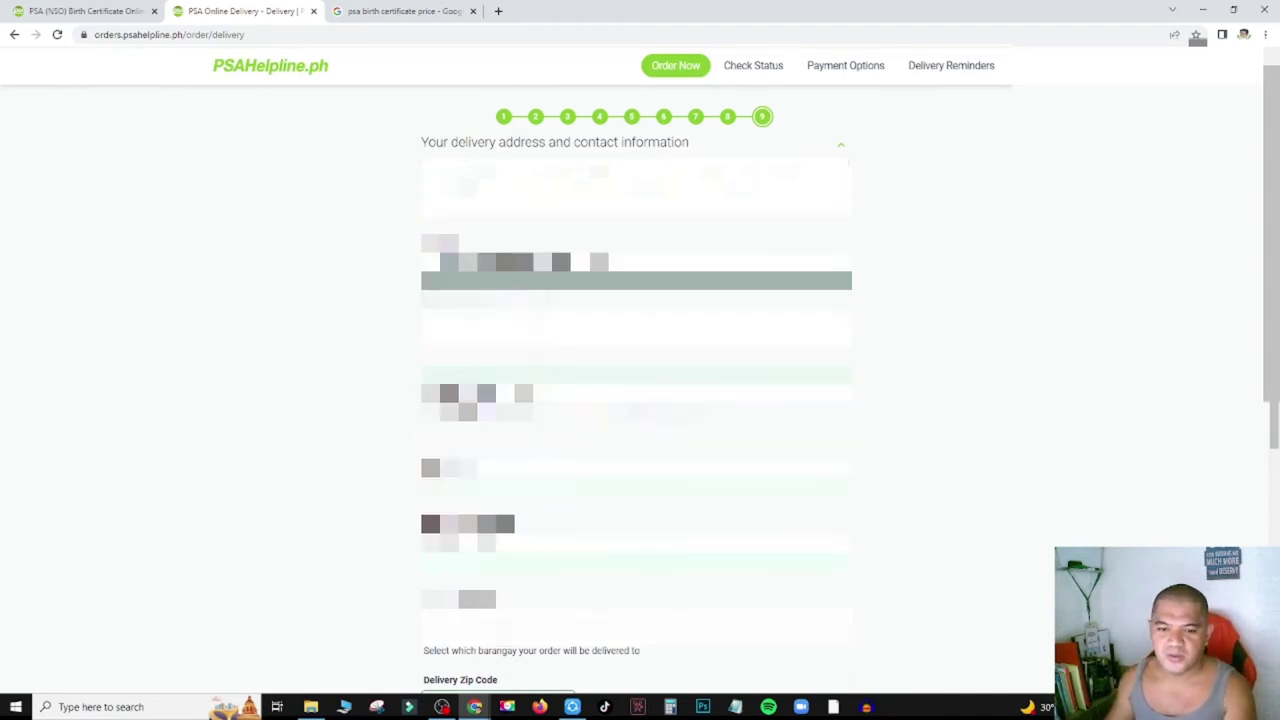
# Choose the delivery barangay and autofill the house number and street from a saved address.
pyautogui.hotkey('alt', 'Down')
pyautogui.press('Down')
pyautogui.press('Down')
pyautogui.press('Down')
pyautogui.press('Down')
pyautogui.press('Down')
pyautogui.press('Down')
pyautogui.press('Down')
pyautogui.press('Down')
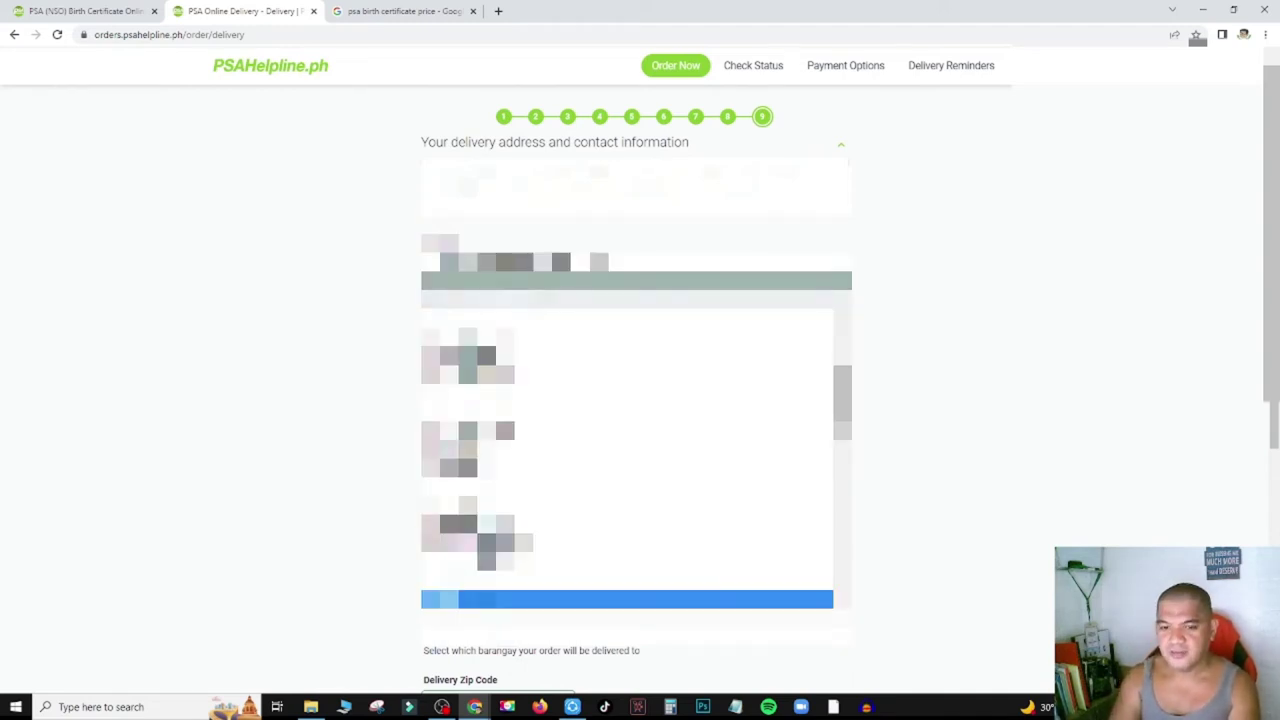
pyautogui.scroll(-3, 627, 460)
pyautogui.scroll(2, 627, 460)
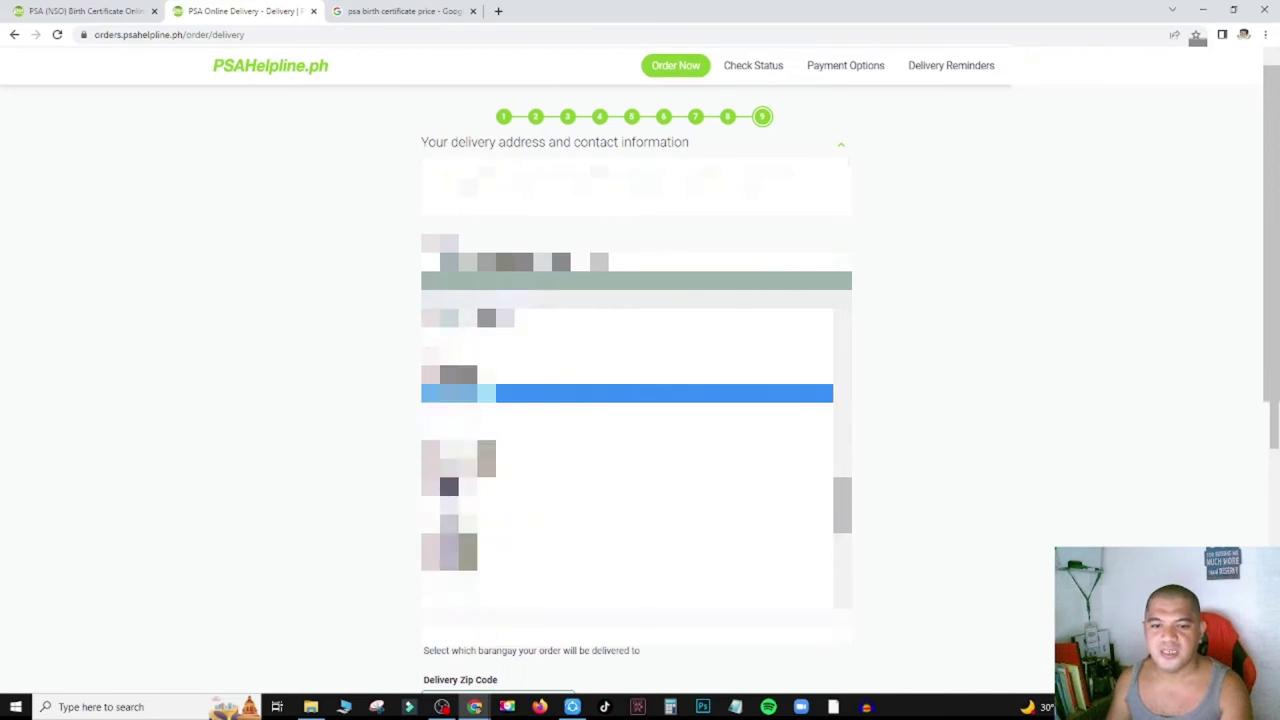
pyautogui.scroll(2, 627, 460)
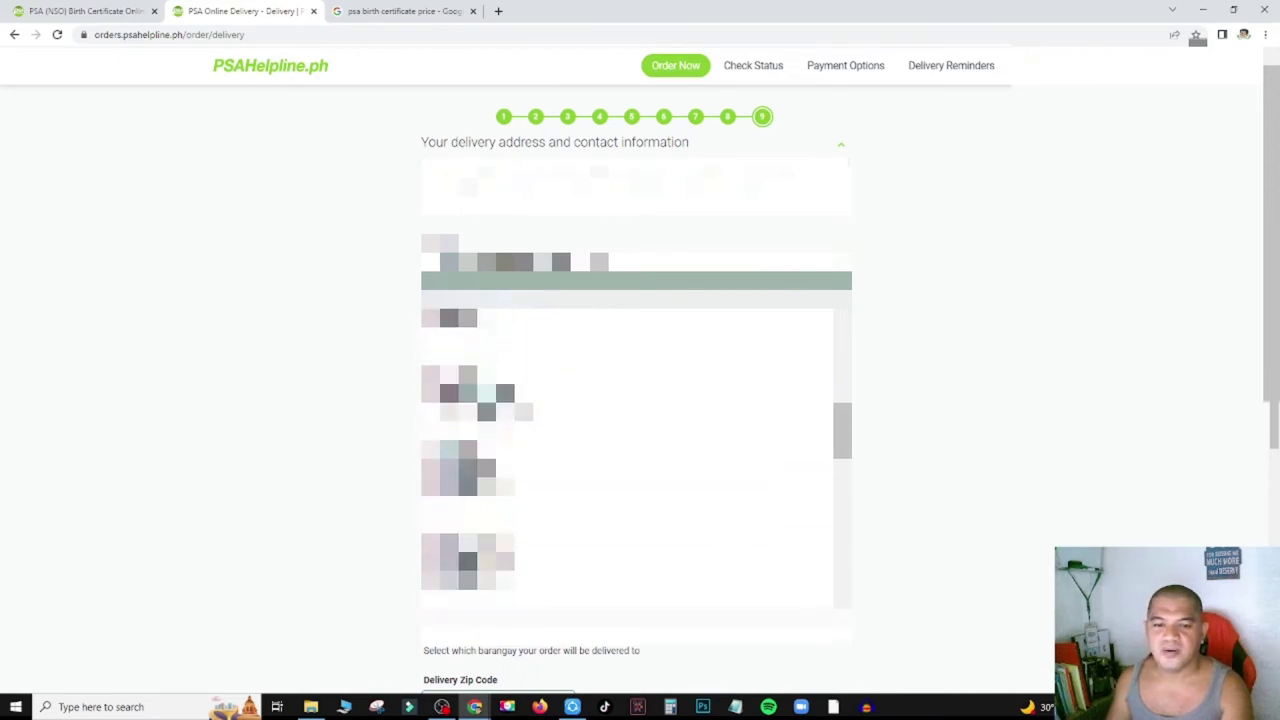
pyautogui.scroll(-2, 627, 460)
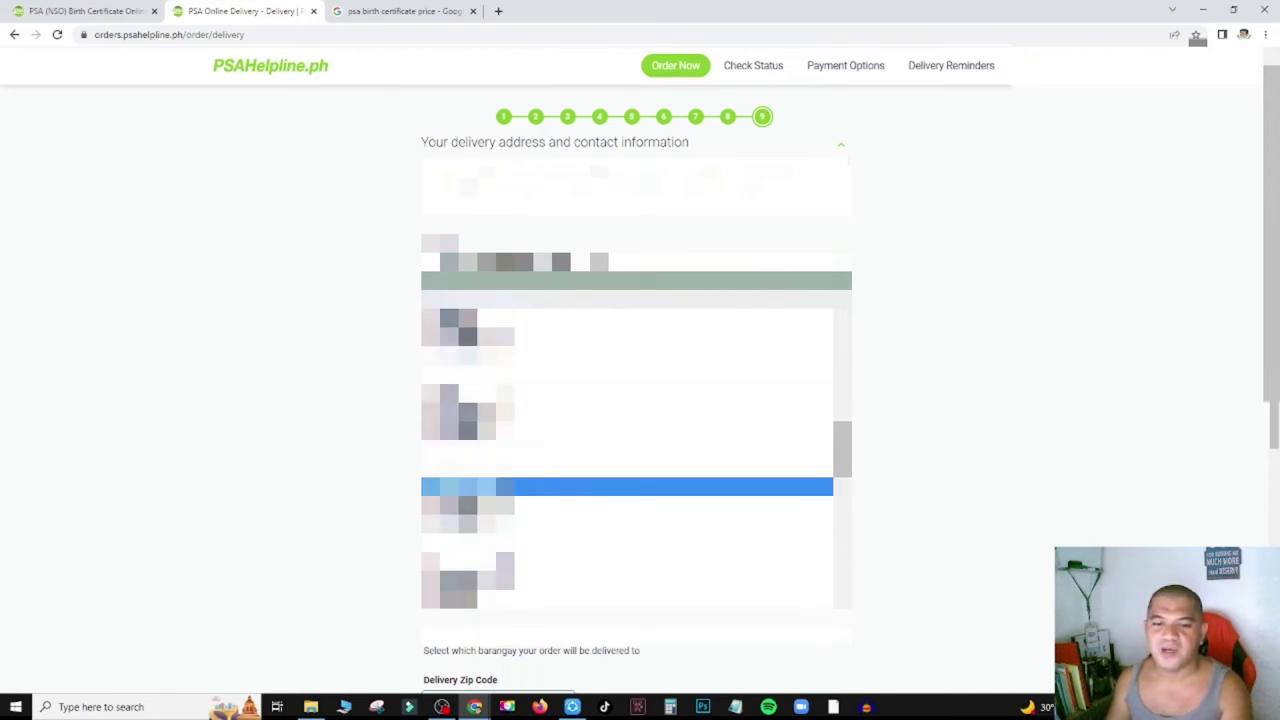
pyautogui.click(600, 432)
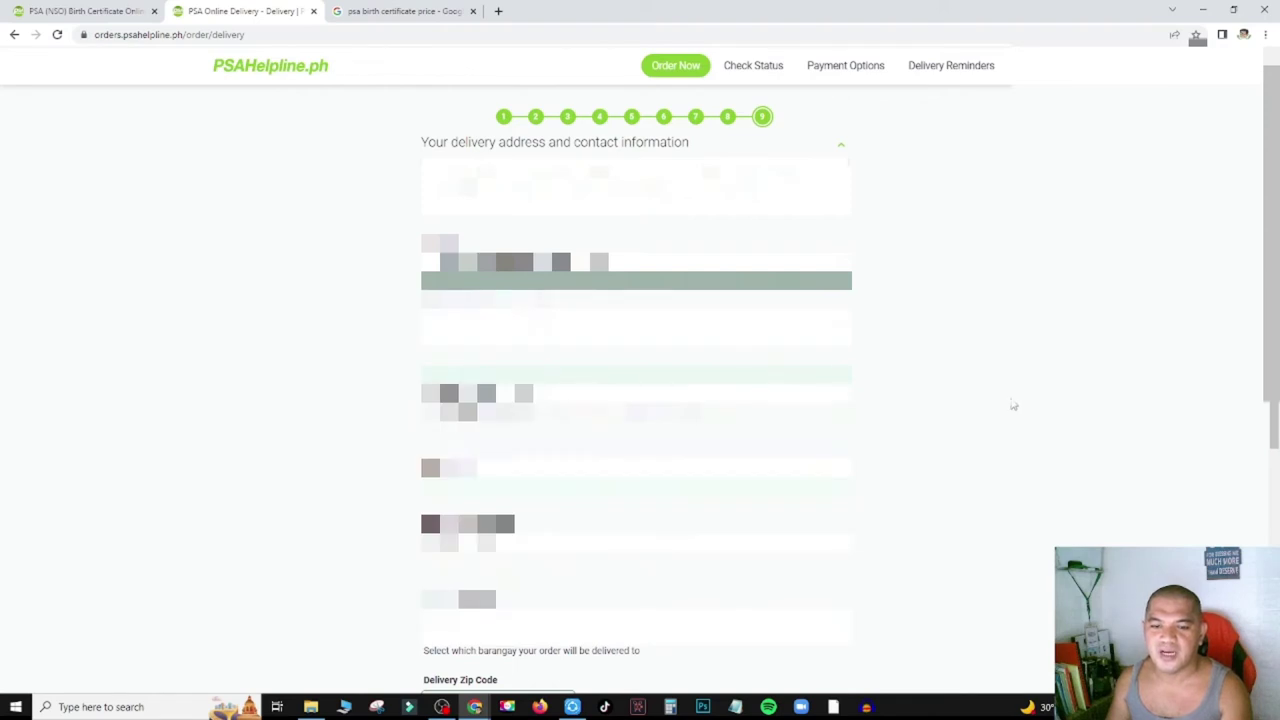
pyautogui.scroll(-1, 1013, 405)
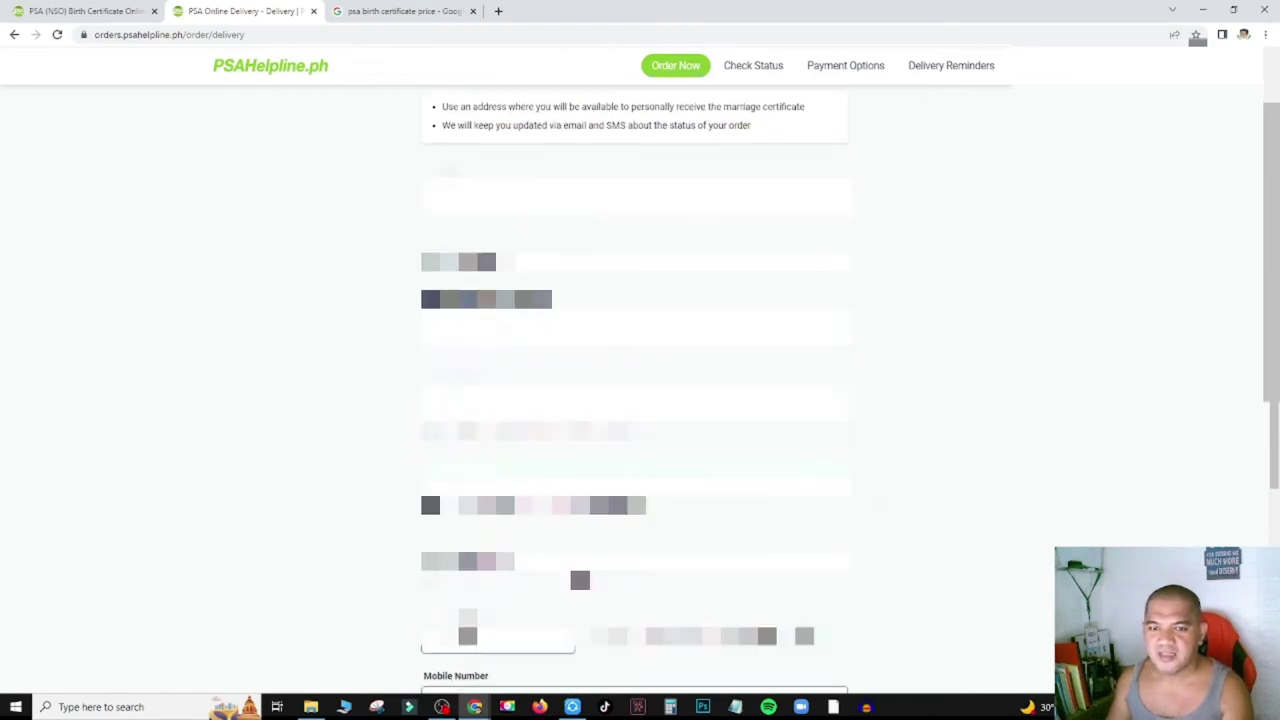
pyautogui.click(505, 638)
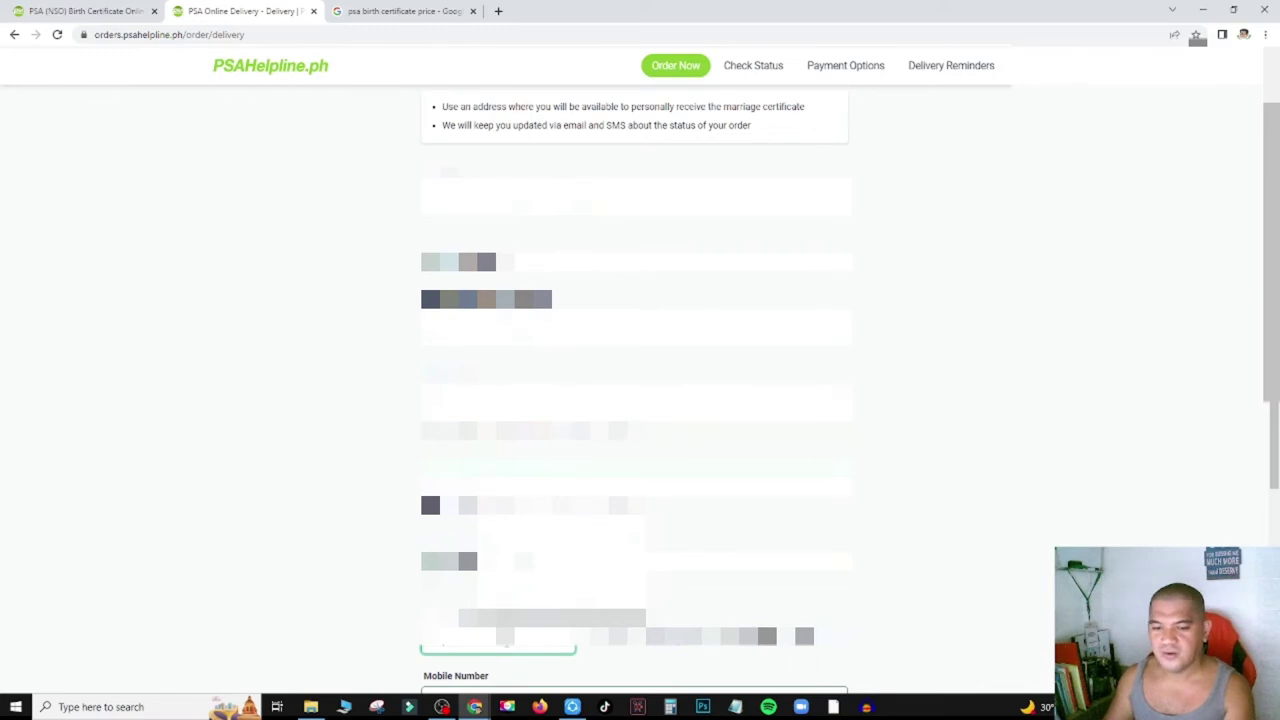
pyautogui.click(560, 618)
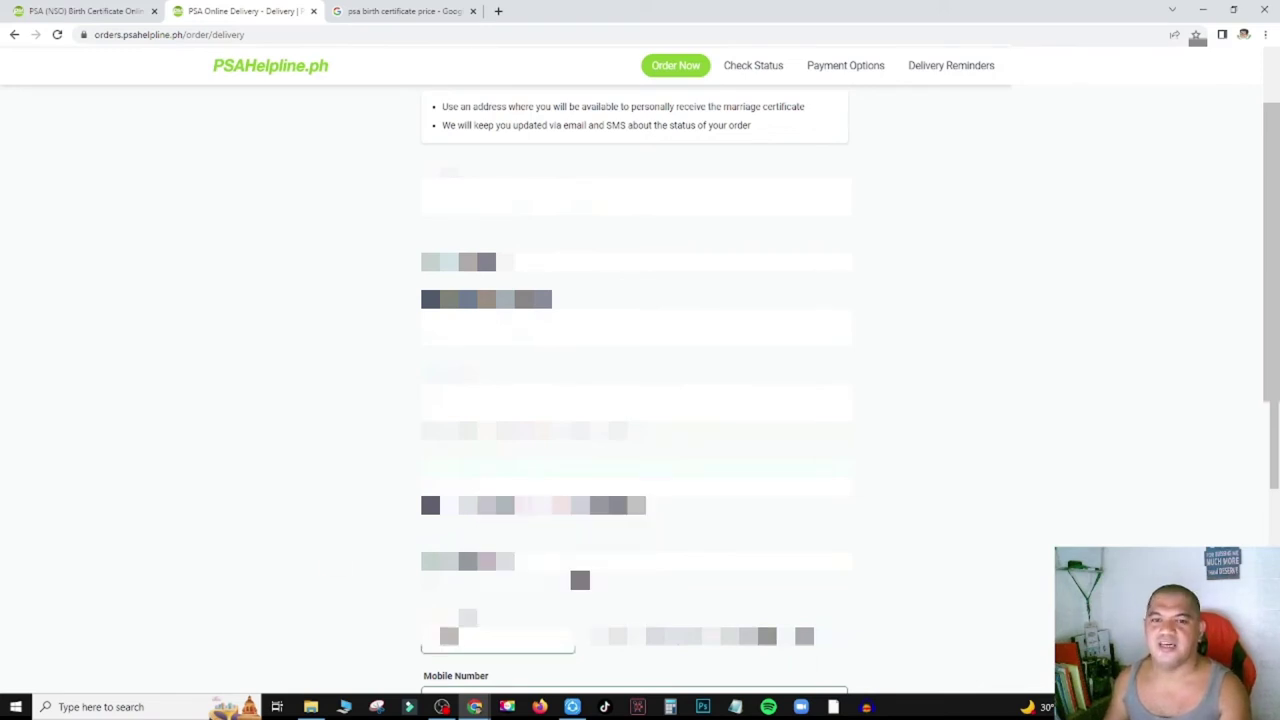
pyautogui.scroll(3, 636, 400)
pyautogui.scroll(-5, 636, 400)
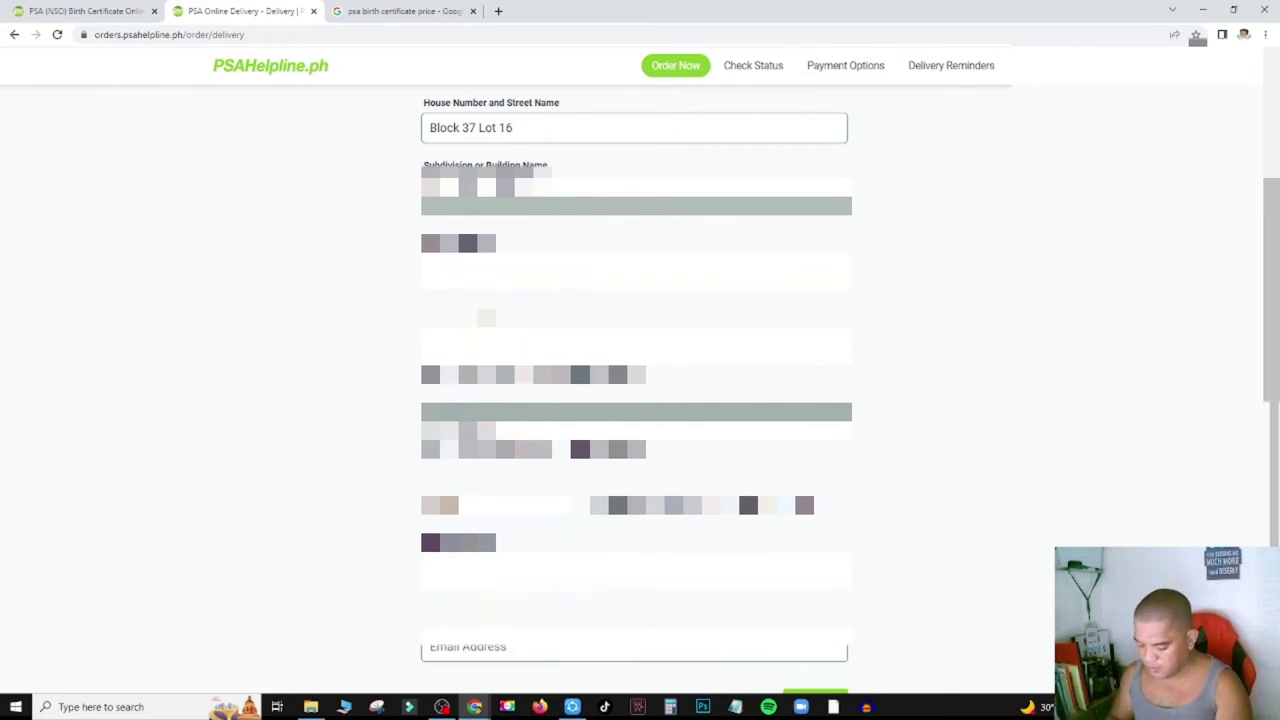
# Fill in the Email Address field using the browser's suggested email.
pyautogui.click(571, 647)
pyautogui.write('cam')
pyautogui.click(520, 618)
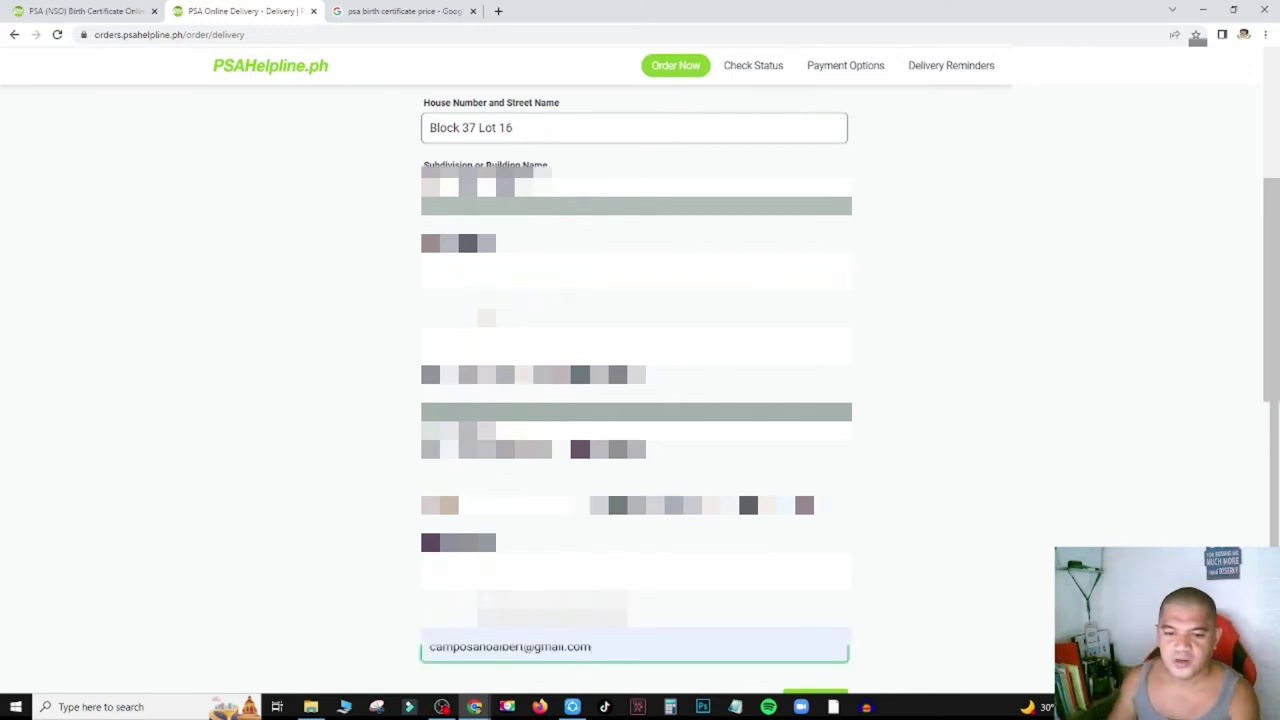
# Submit the delivery details with the green button to reach the order confirmation.
pyautogui.scroll(10, 986, 480)
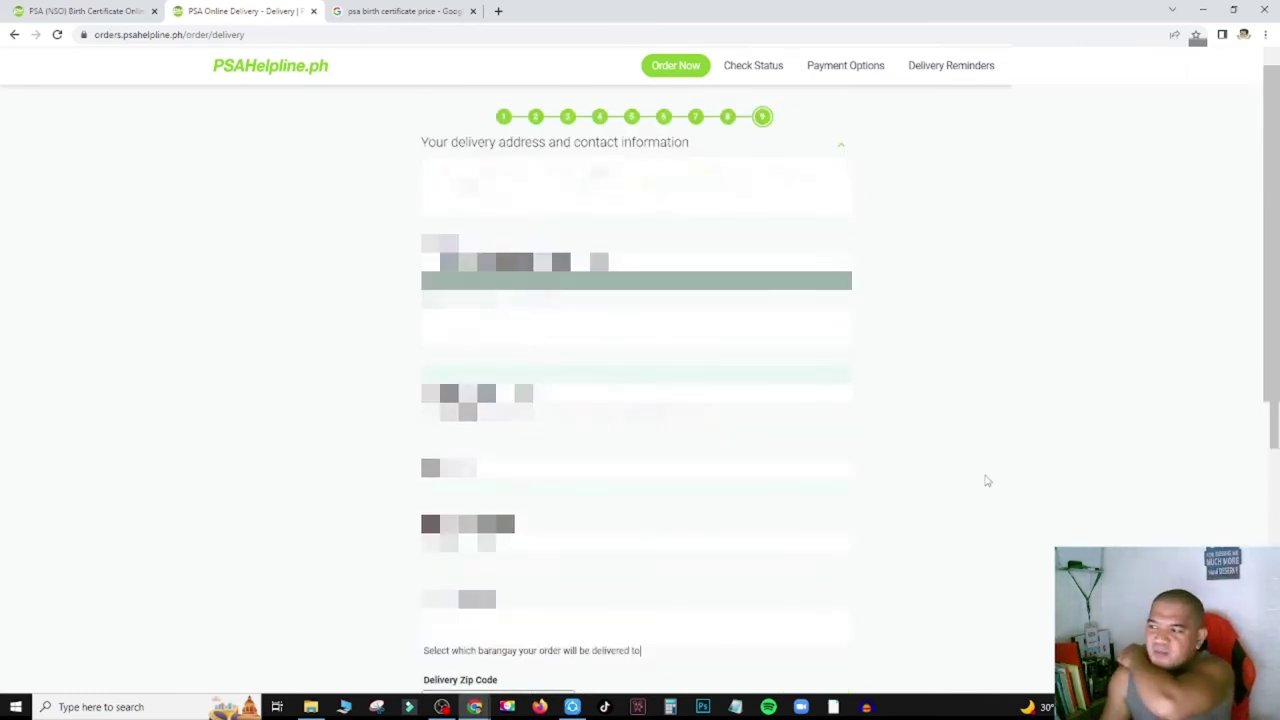
pyautogui.scroll(-15, 986, 480)
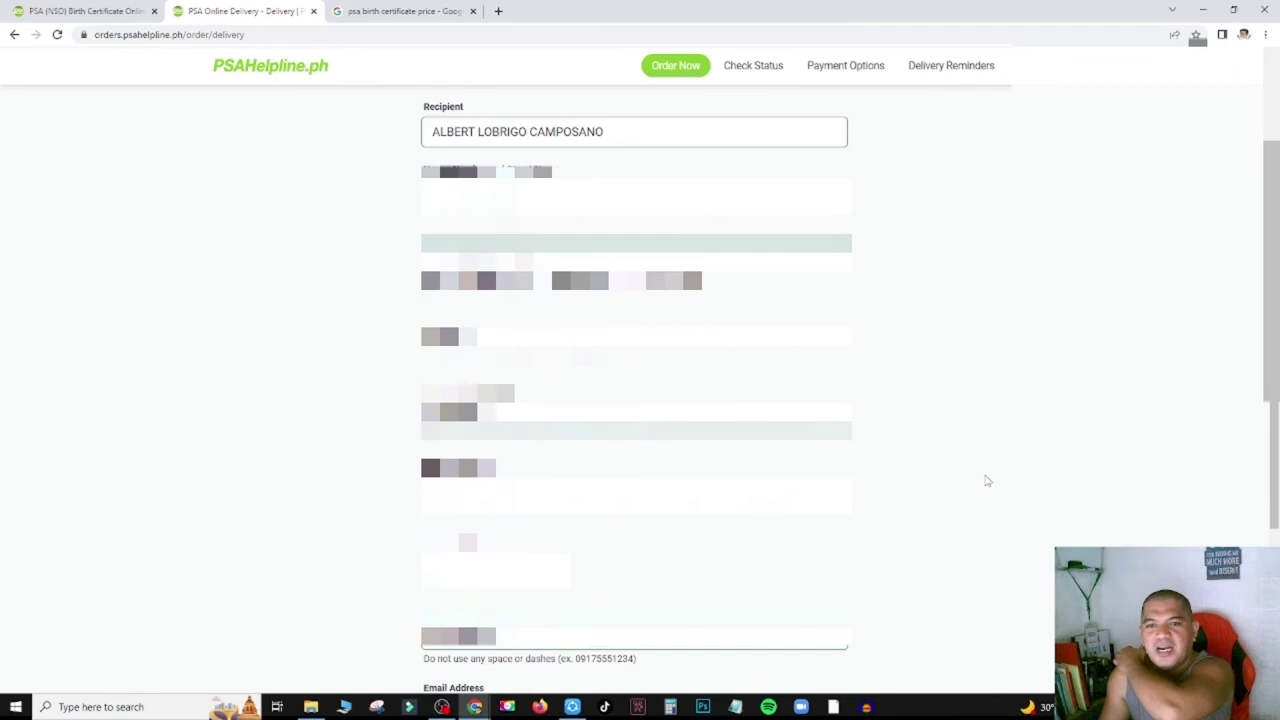
pyautogui.scroll(10, 986, 480)
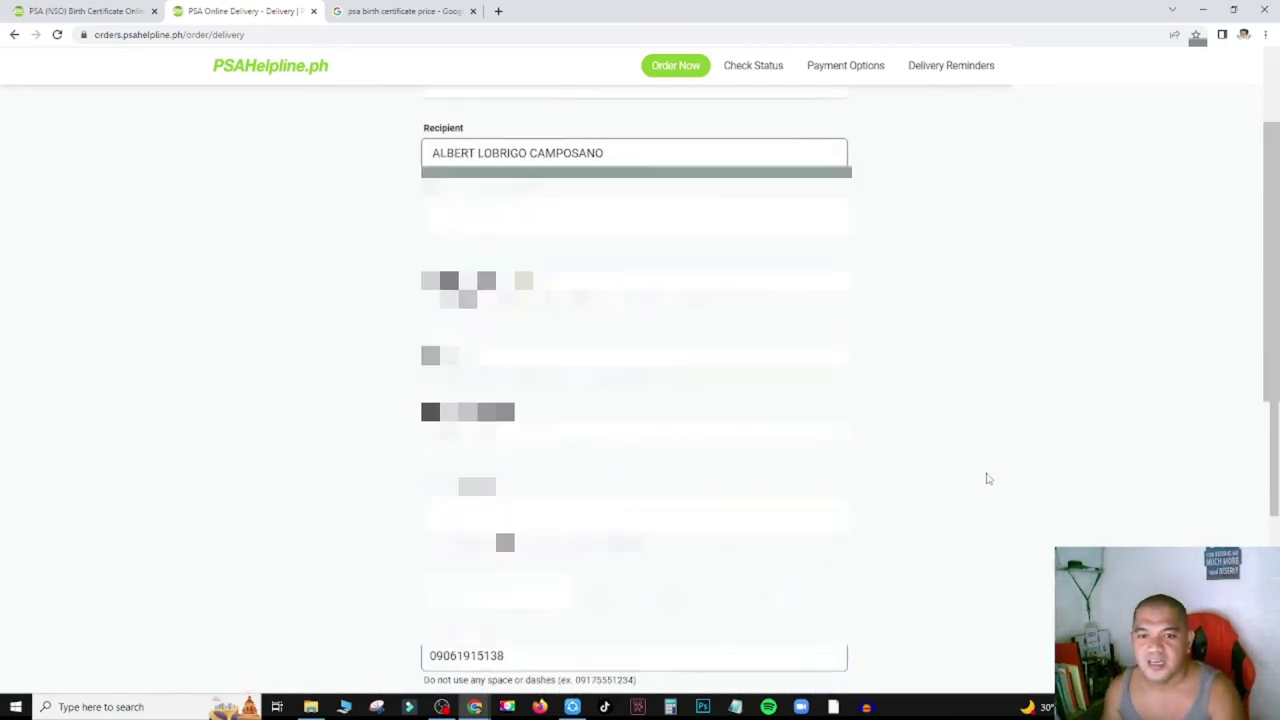
pyautogui.scroll(-10, 986, 479)
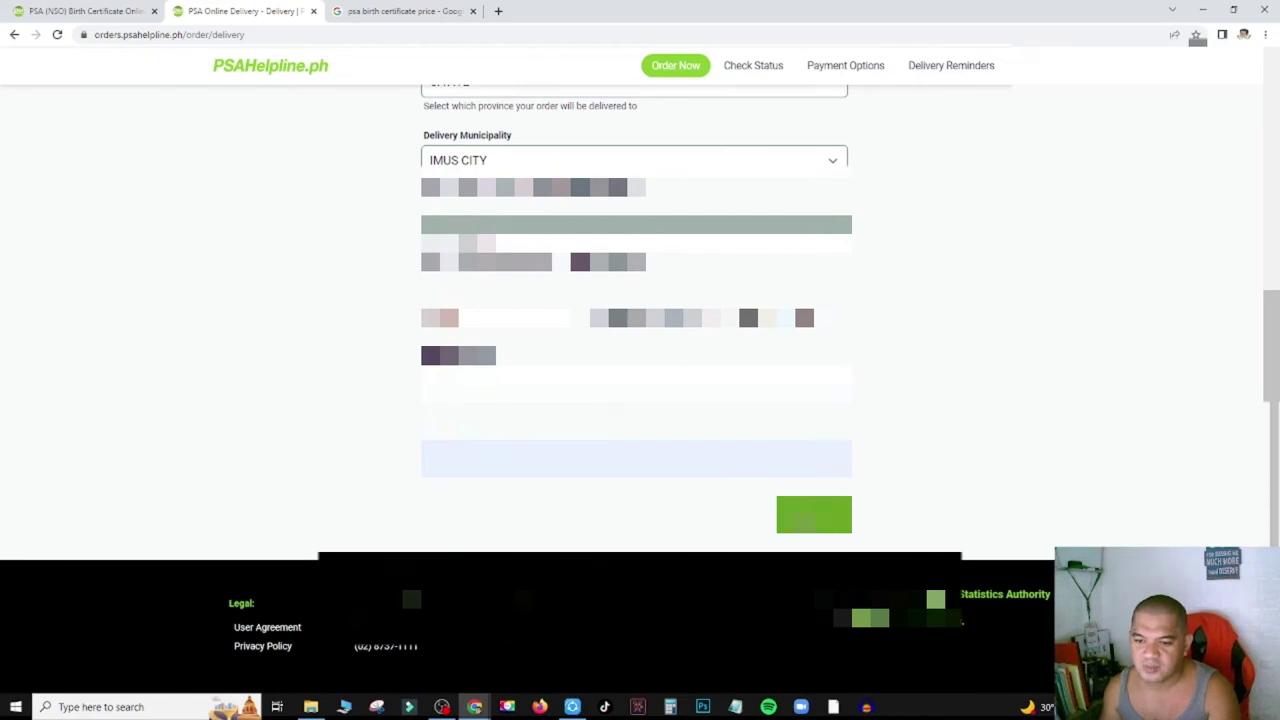
pyautogui.click(822, 520)
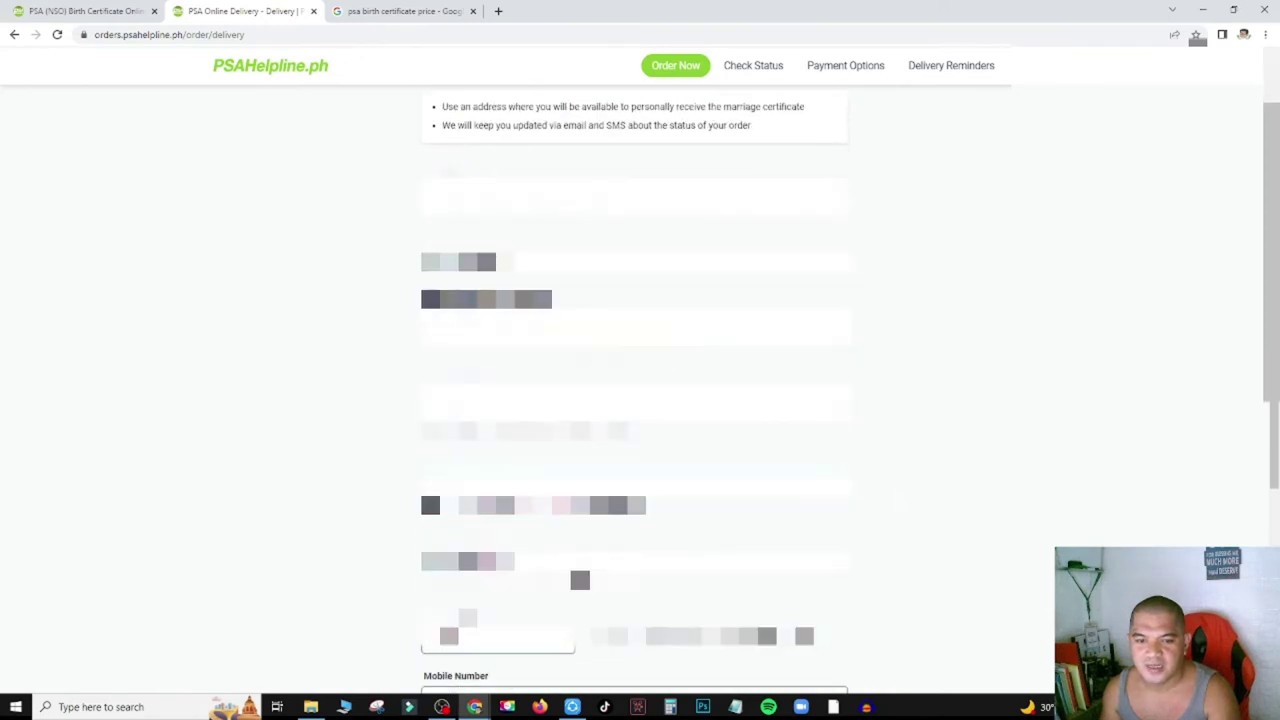
pyautogui.scroll(-7, 635, 400)
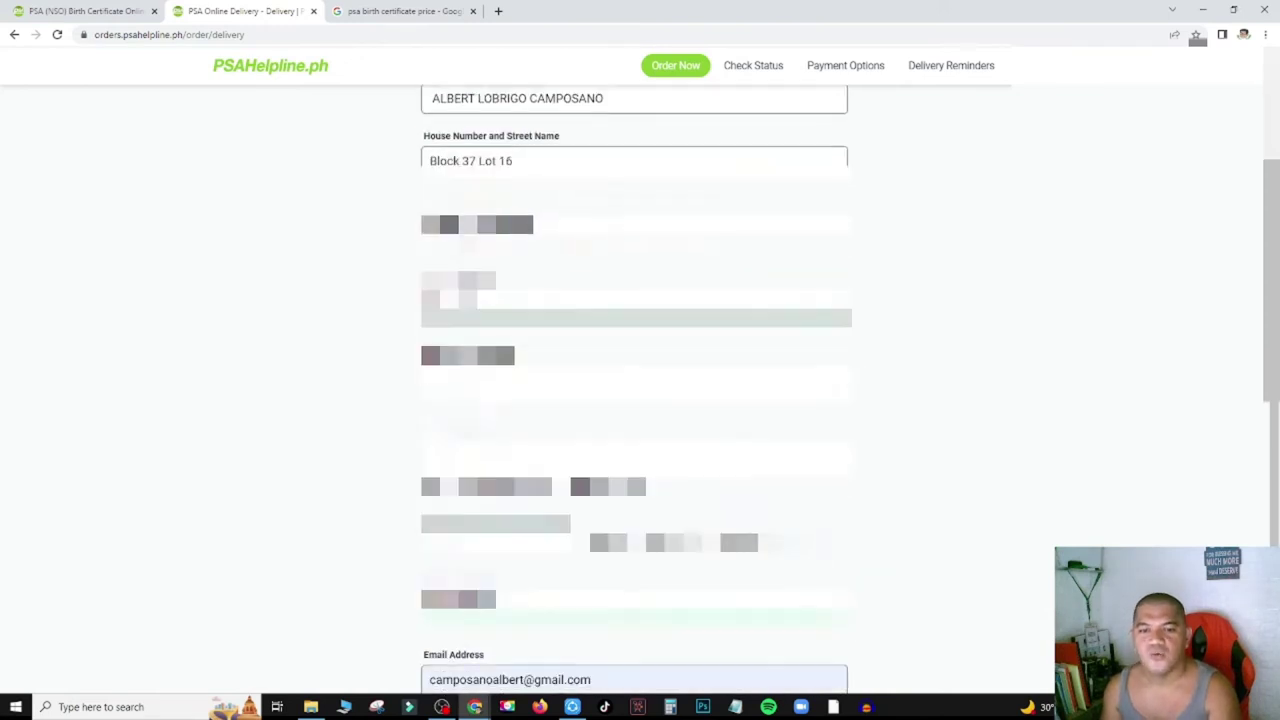
pyautogui.scroll(-2, 635, 400)
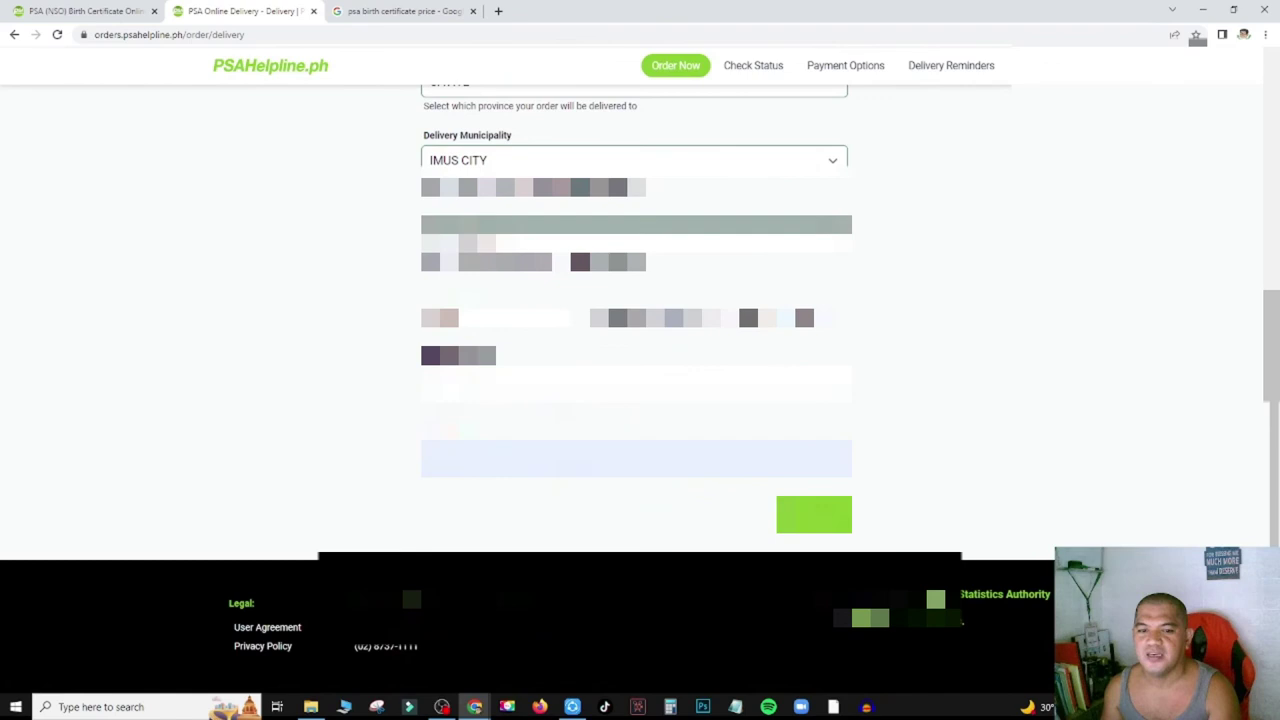
pyautogui.click(840, 520)
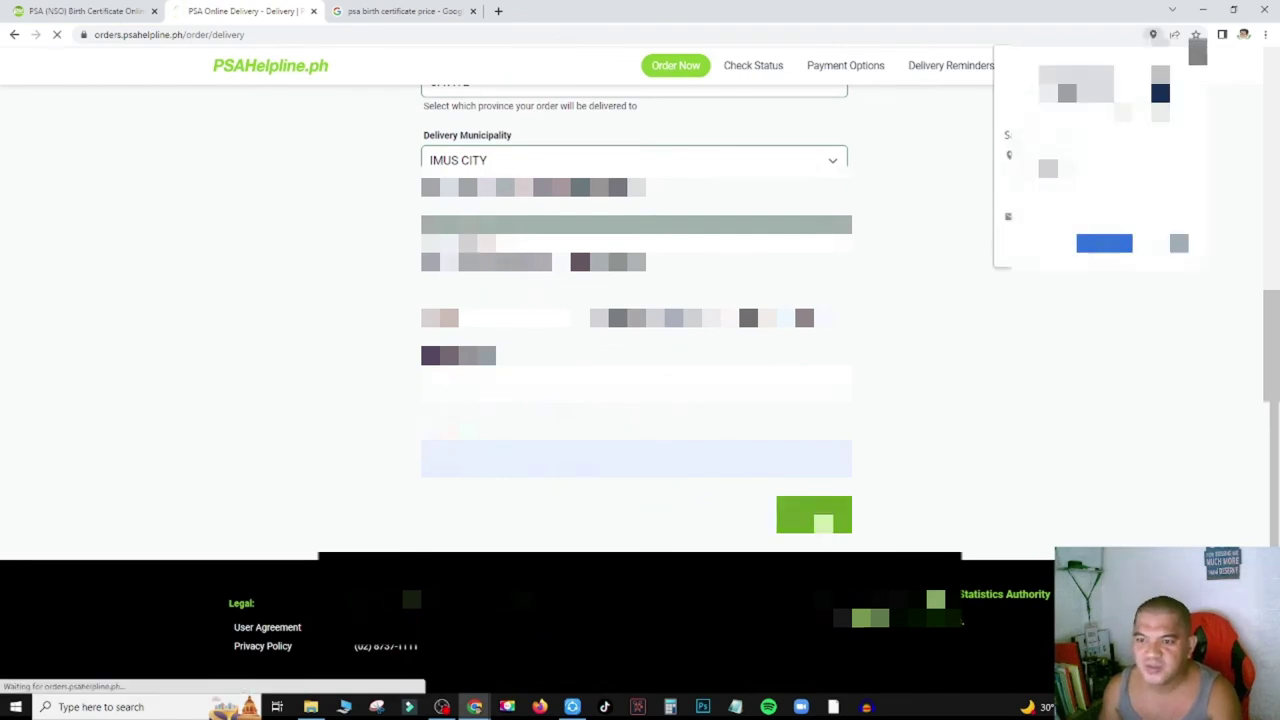
# Decline Chrome's save-address offer and highlight the Certificate of Marriage heading.
pyautogui.click(1168, 247)
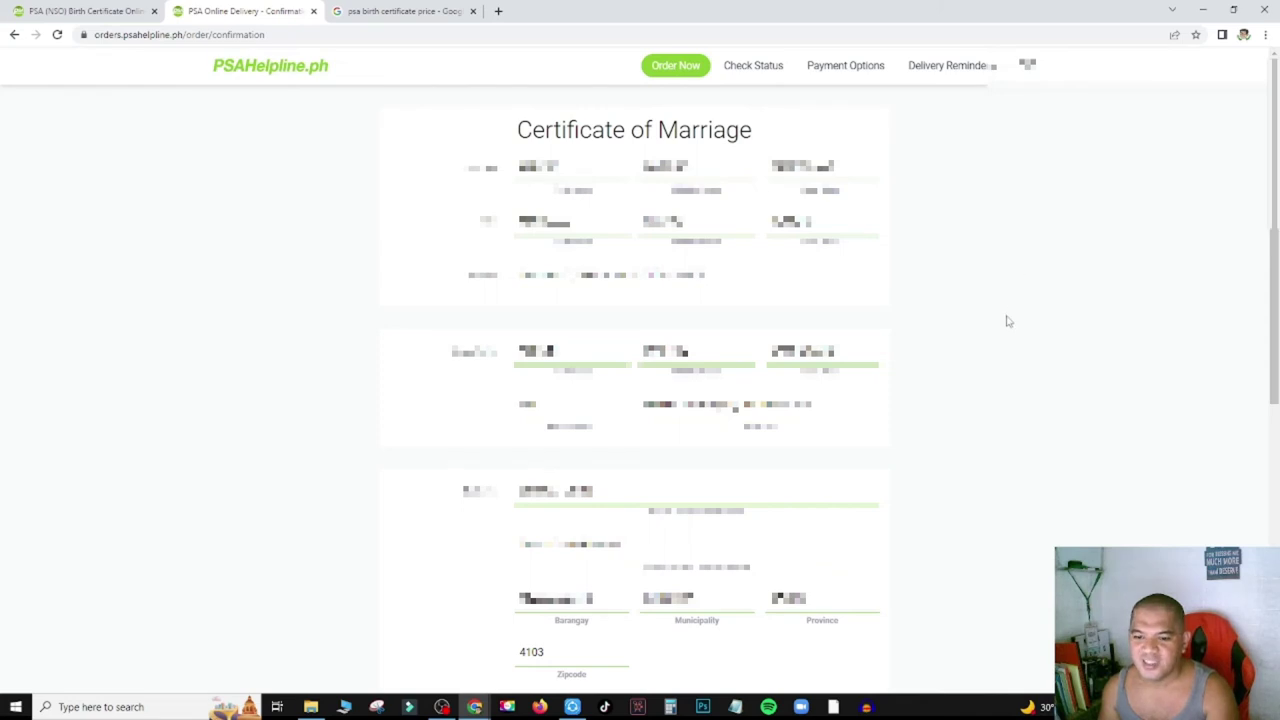
pyautogui.tripleClick(596, 131)
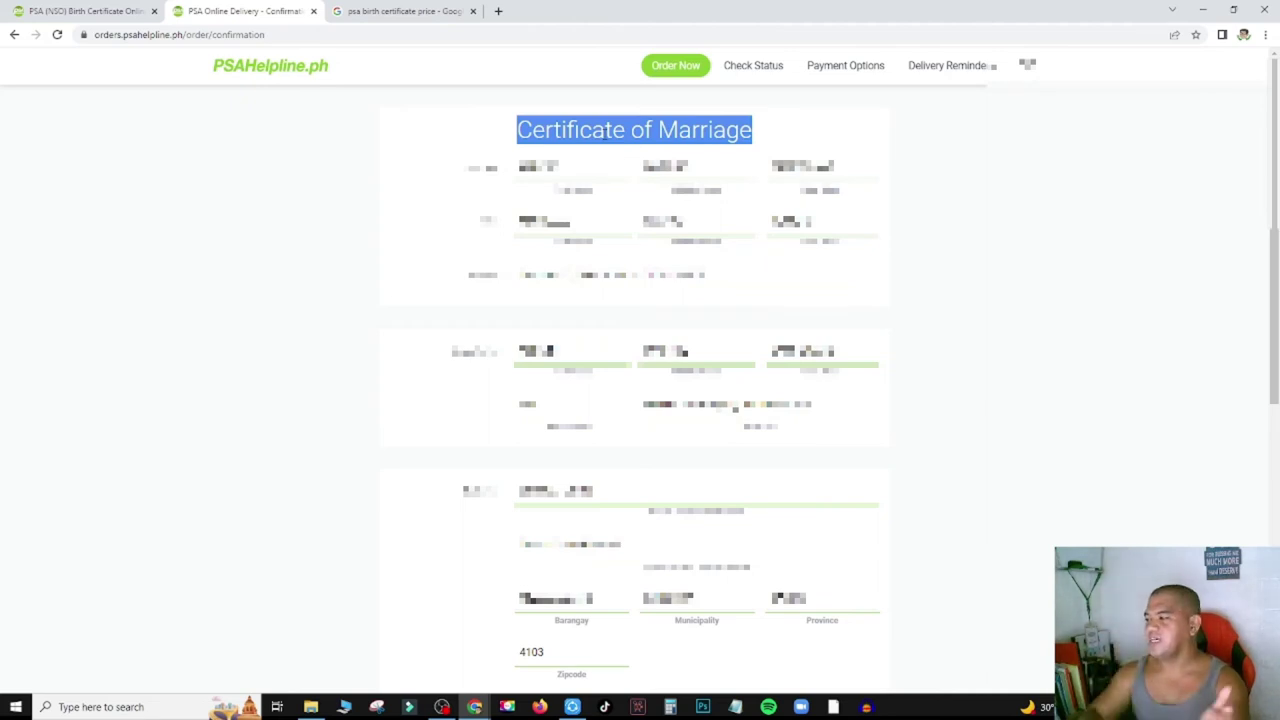
pyautogui.click(982, 212)
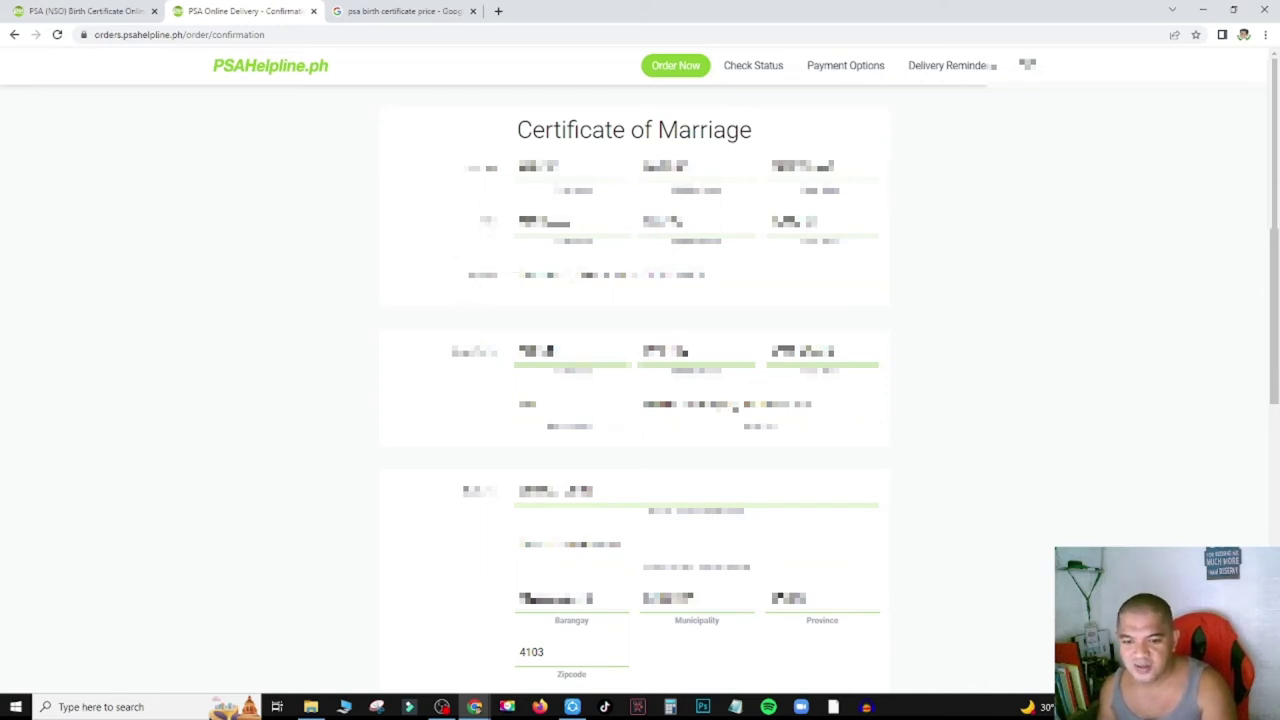
pyautogui.scroll(-5, 960, 381)
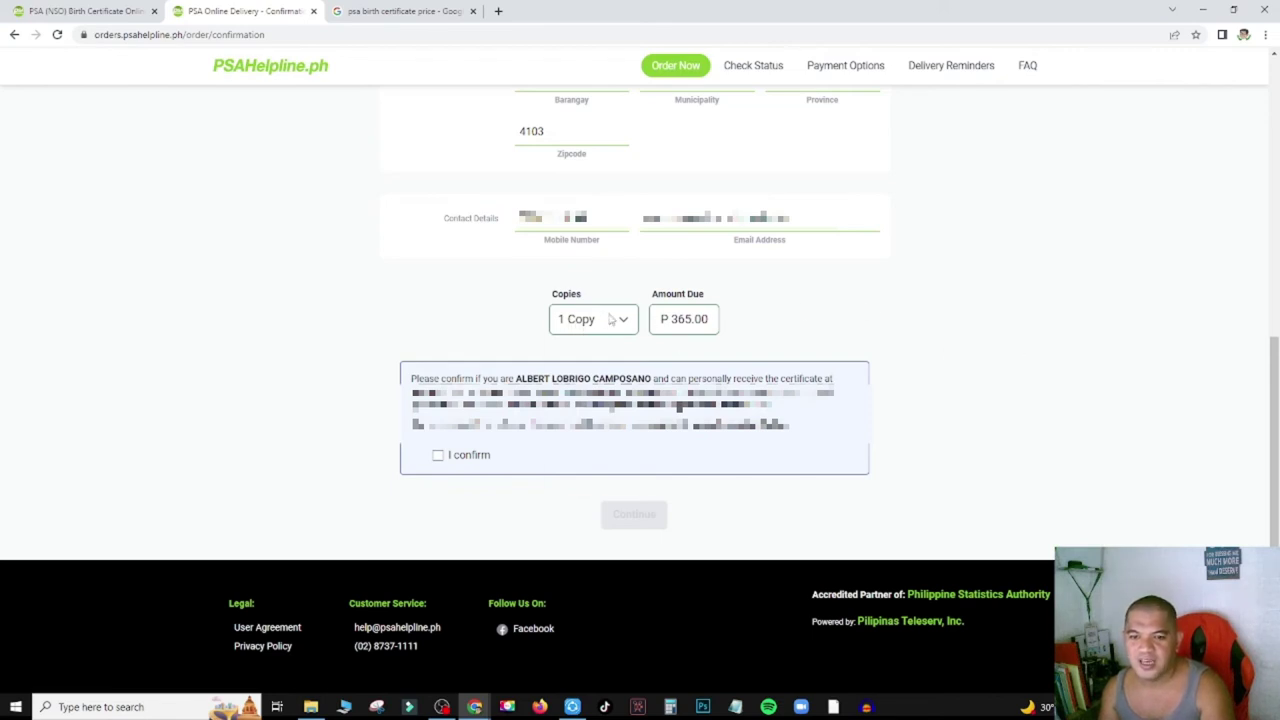
pyautogui.click(610, 318)
pyautogui.click(594, 357)
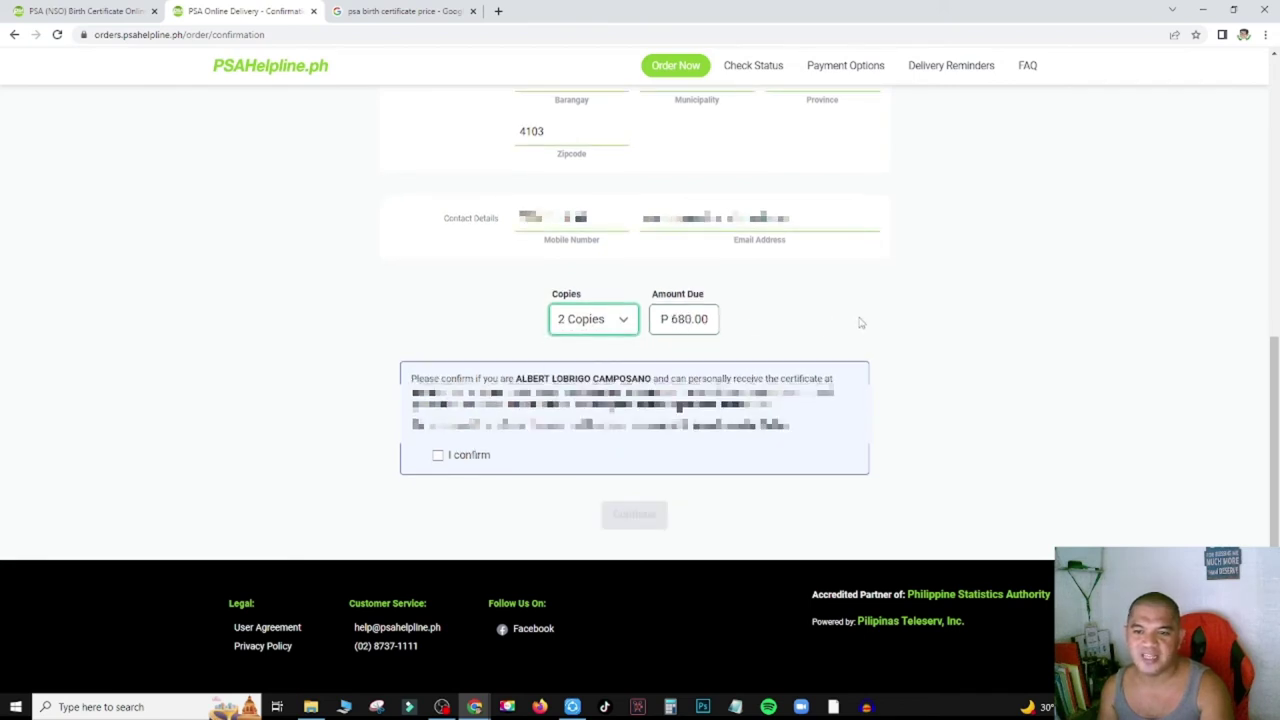
pyautogui.click(622, 321)
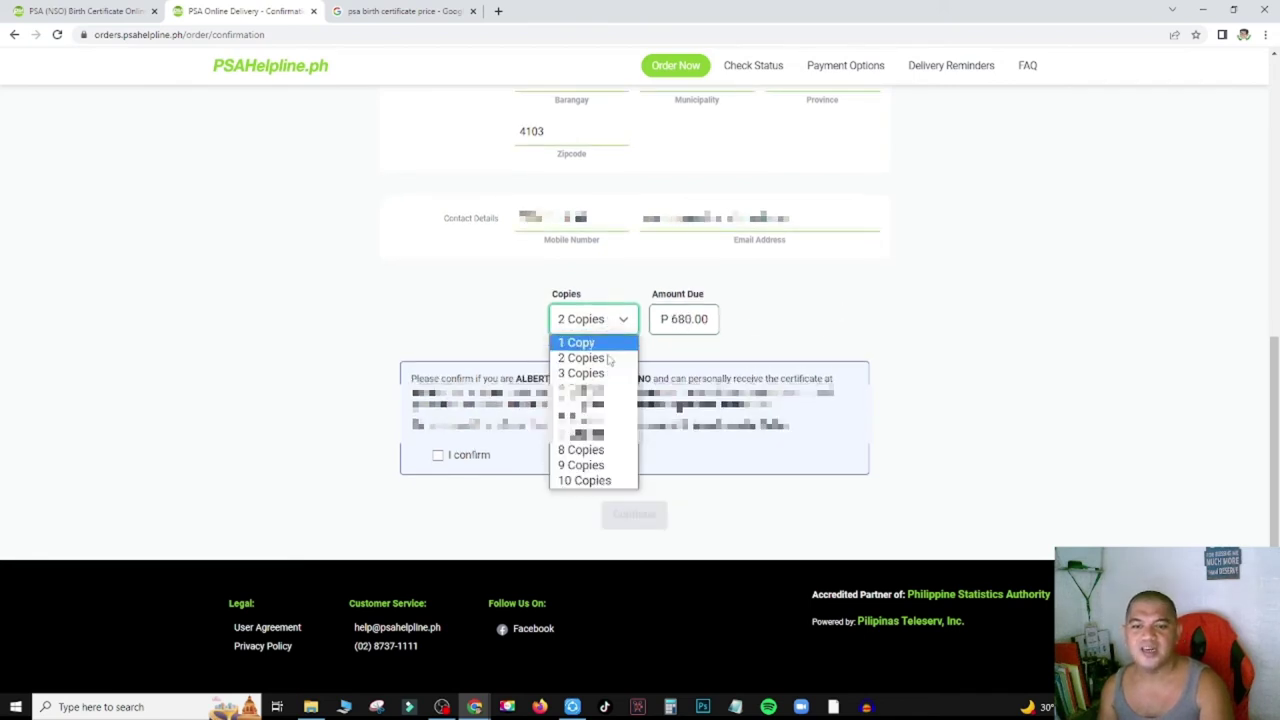
pyautogui.click(584, 481)
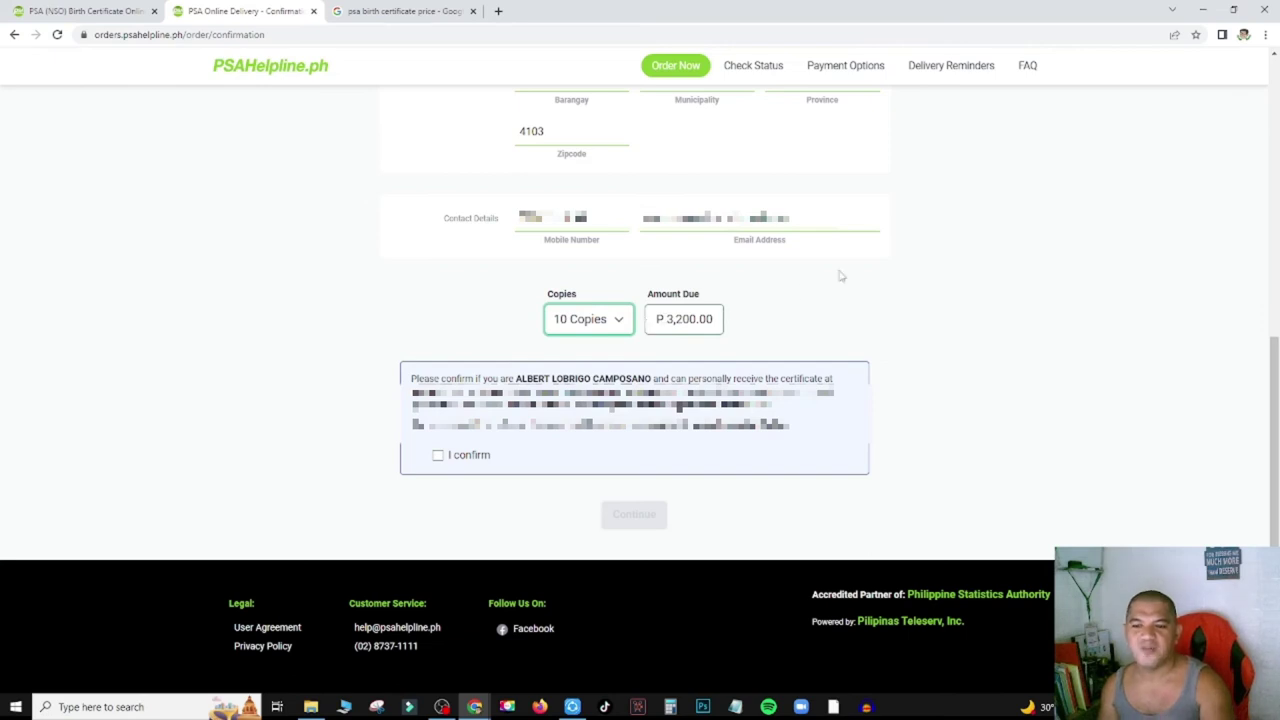
pyautogui.click(612, 319)
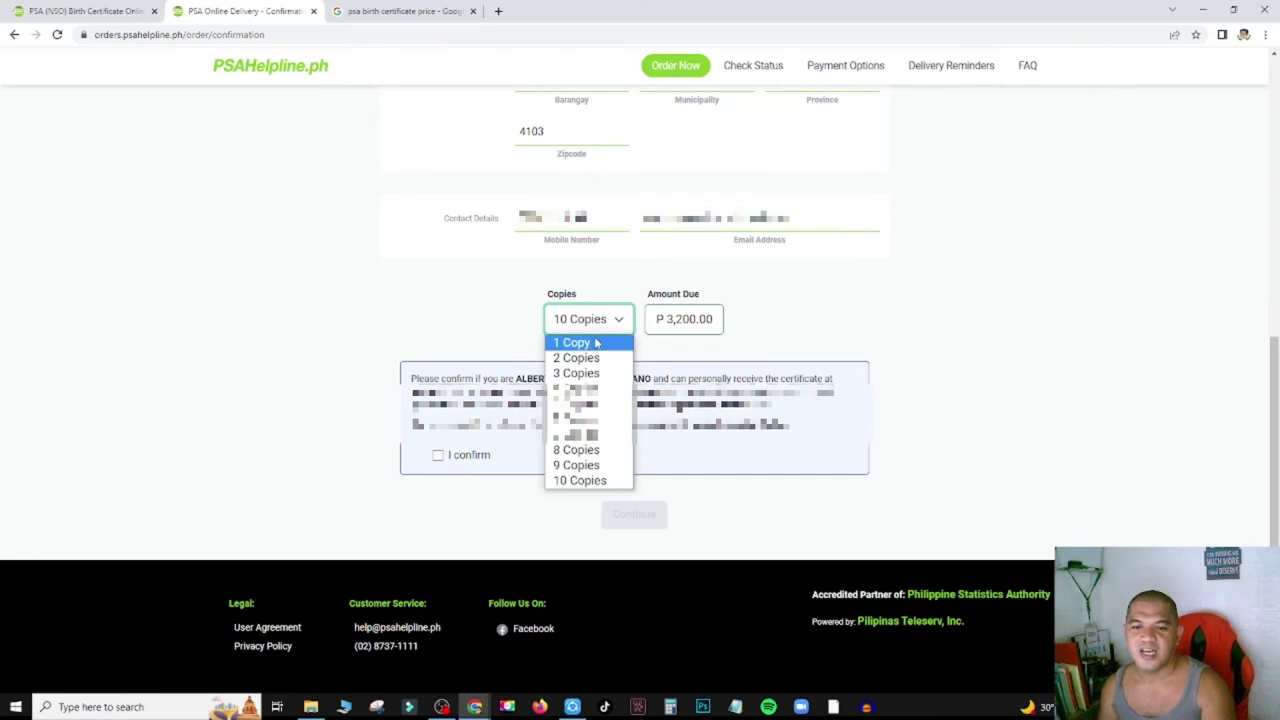
pyautogui.click(596, 343)
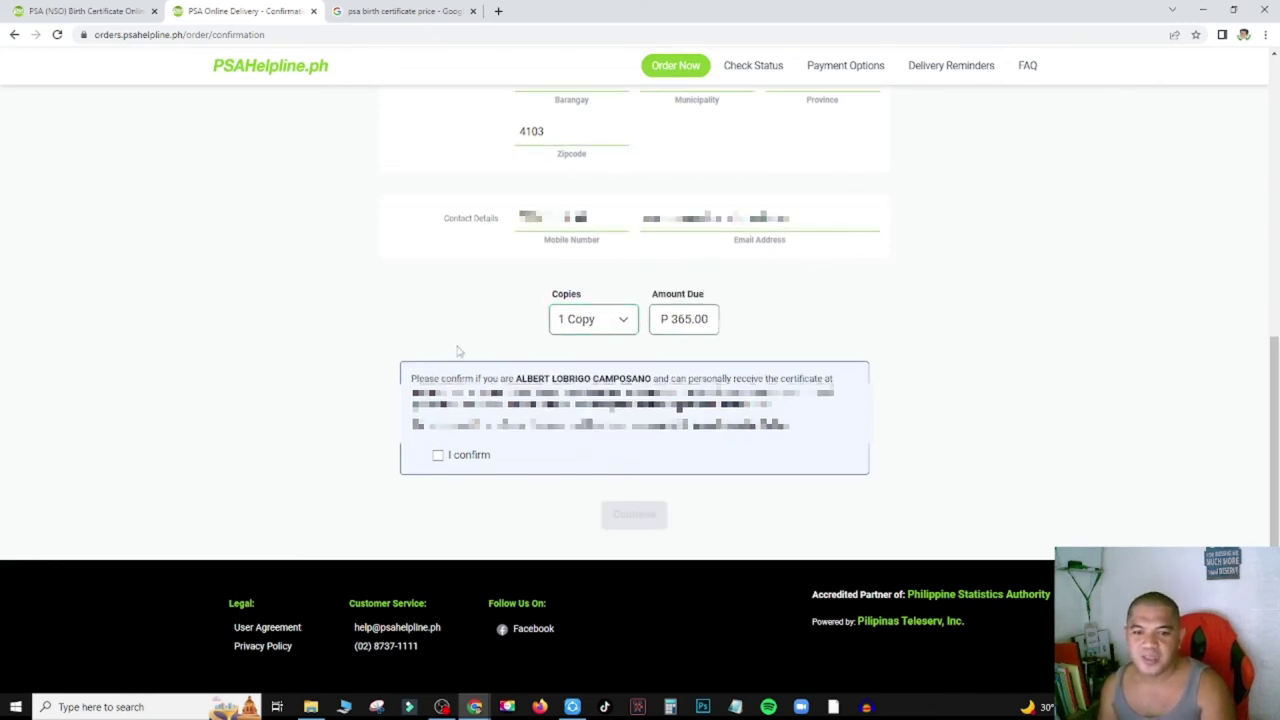
# Highlight the recipient's name and the personal-receipt wording in the confirmation message.
pyautogui.moveTo(516, 380); pyautogui.dragTo(655, 379)
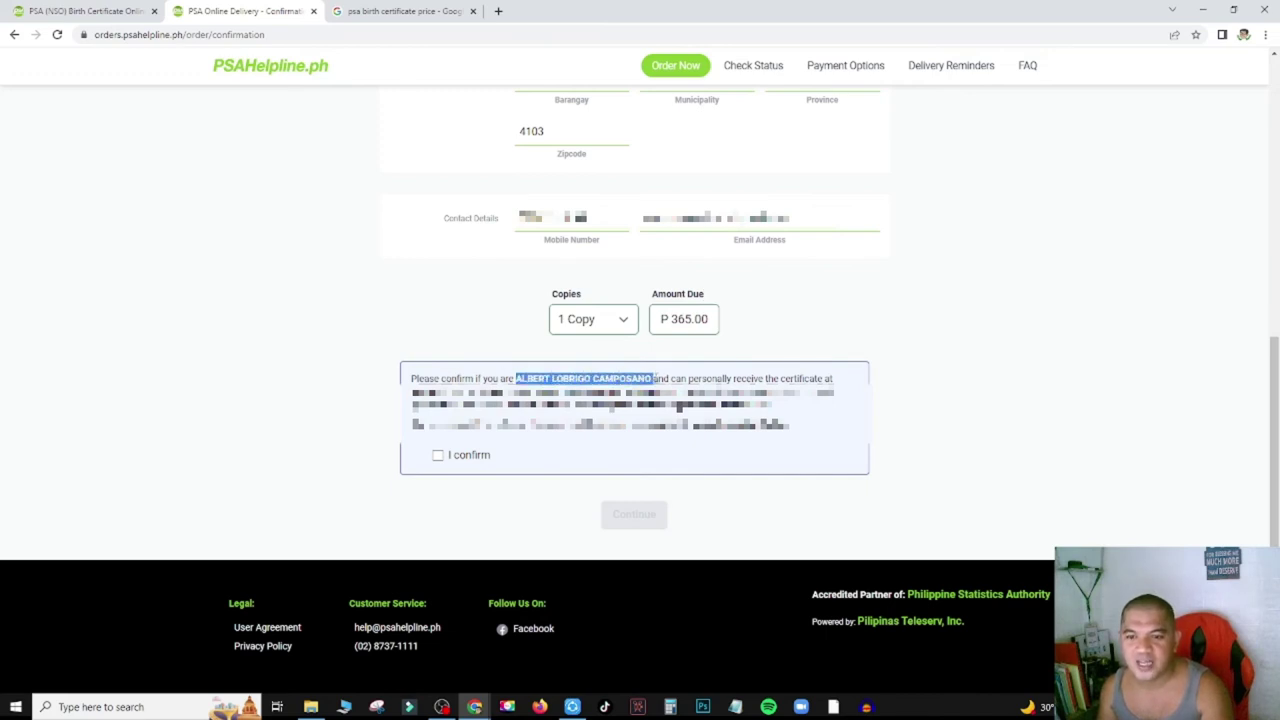
pyautogui.moveTo(681, 378); pyautogui.dragTo(827, 378)
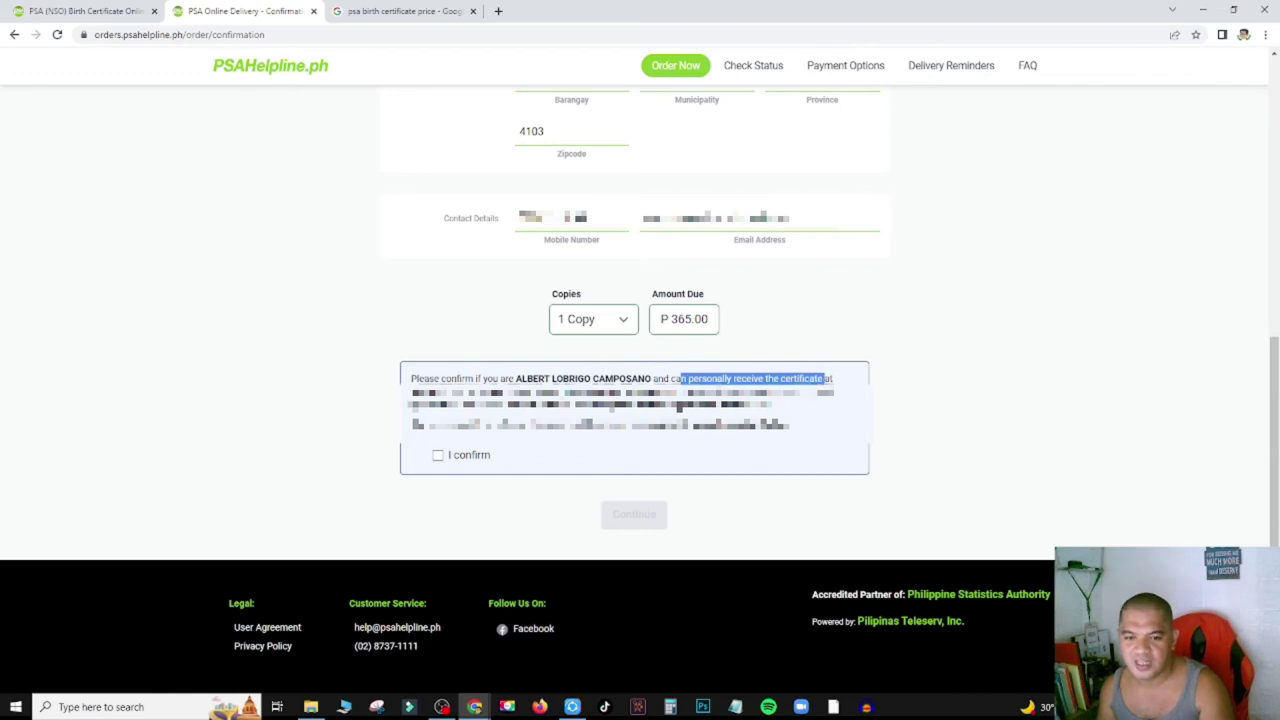
pyautogui.click(679, 405)
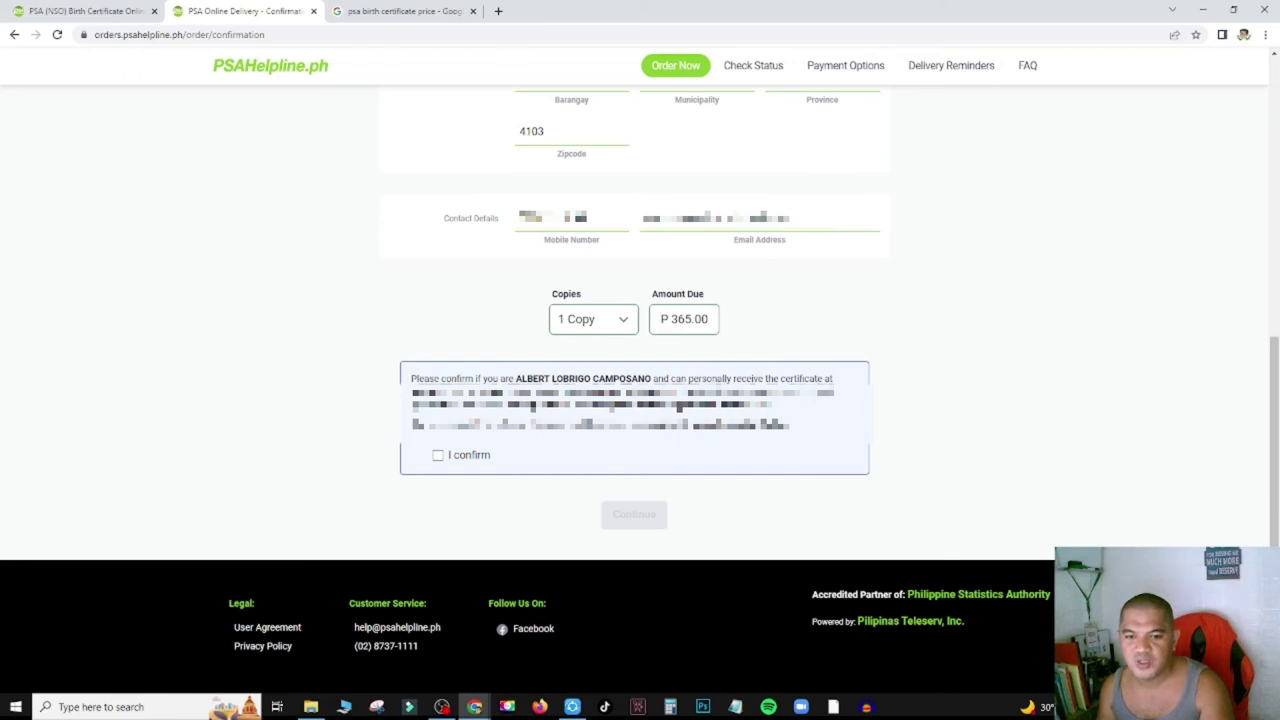
pyautogui.moveTo(564, 406); pyautogui.dragTo(778, 413)
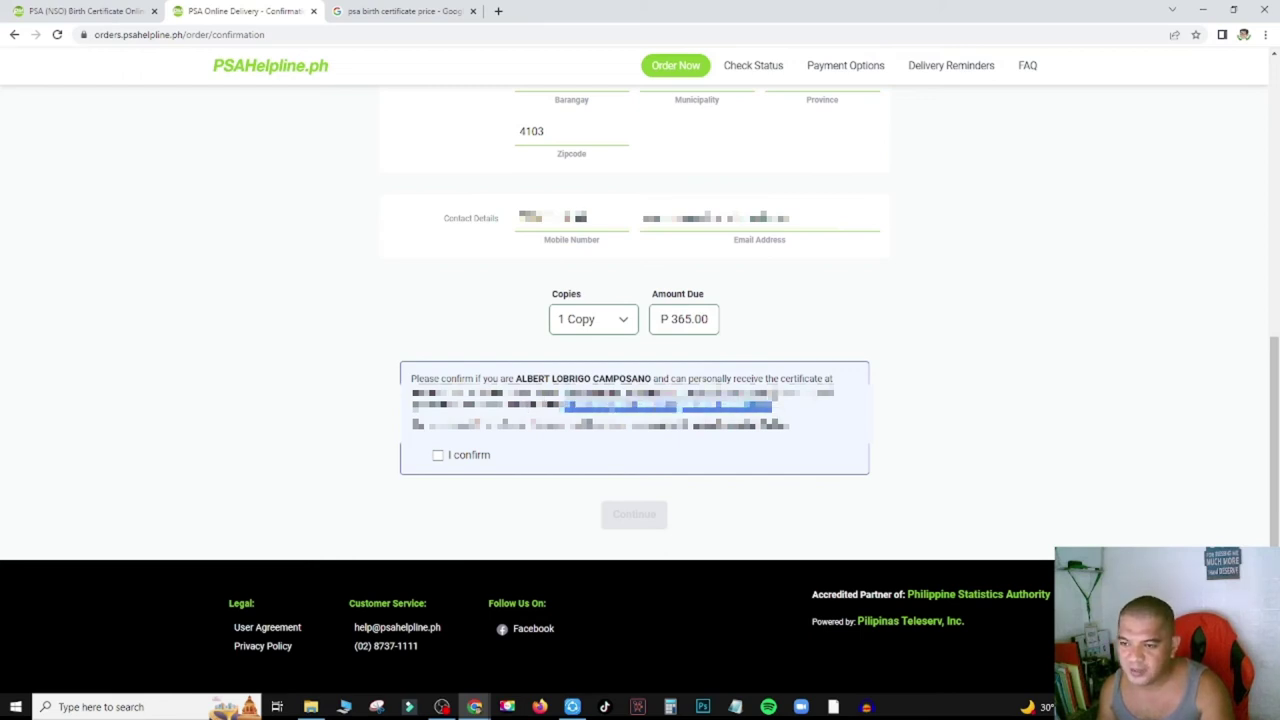
pyautogui.click(900, 344)
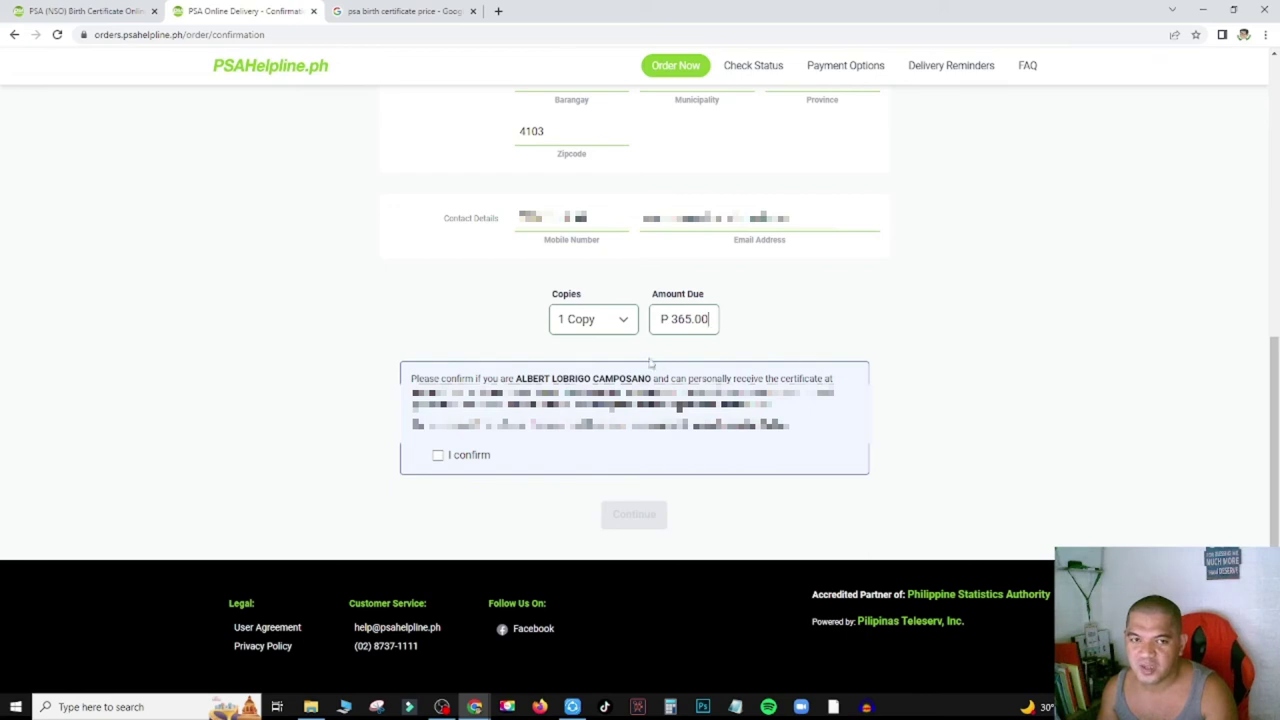
# Review the delivery address lines and tick the 'I confirm' personal receipt checkbox.
pyautogui.moveTo(412, 424); pyautogui.dragTo(772, 424)
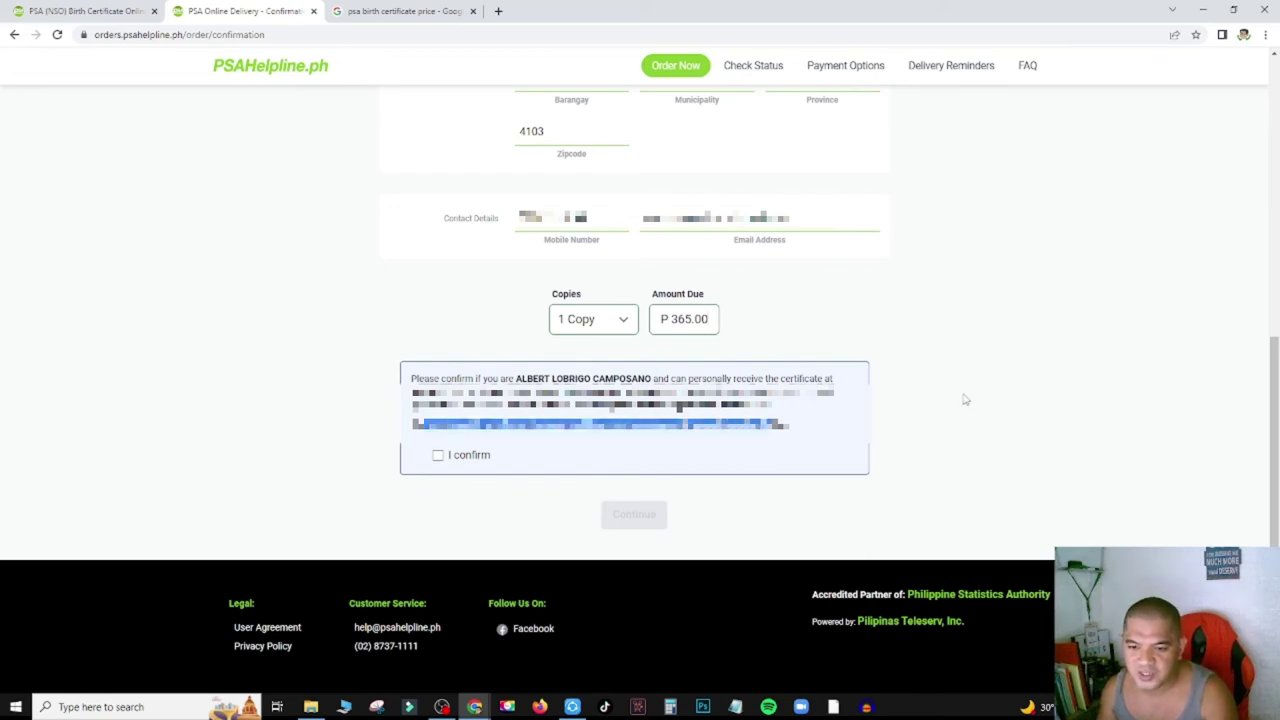
pyautogui.click(948, 400)
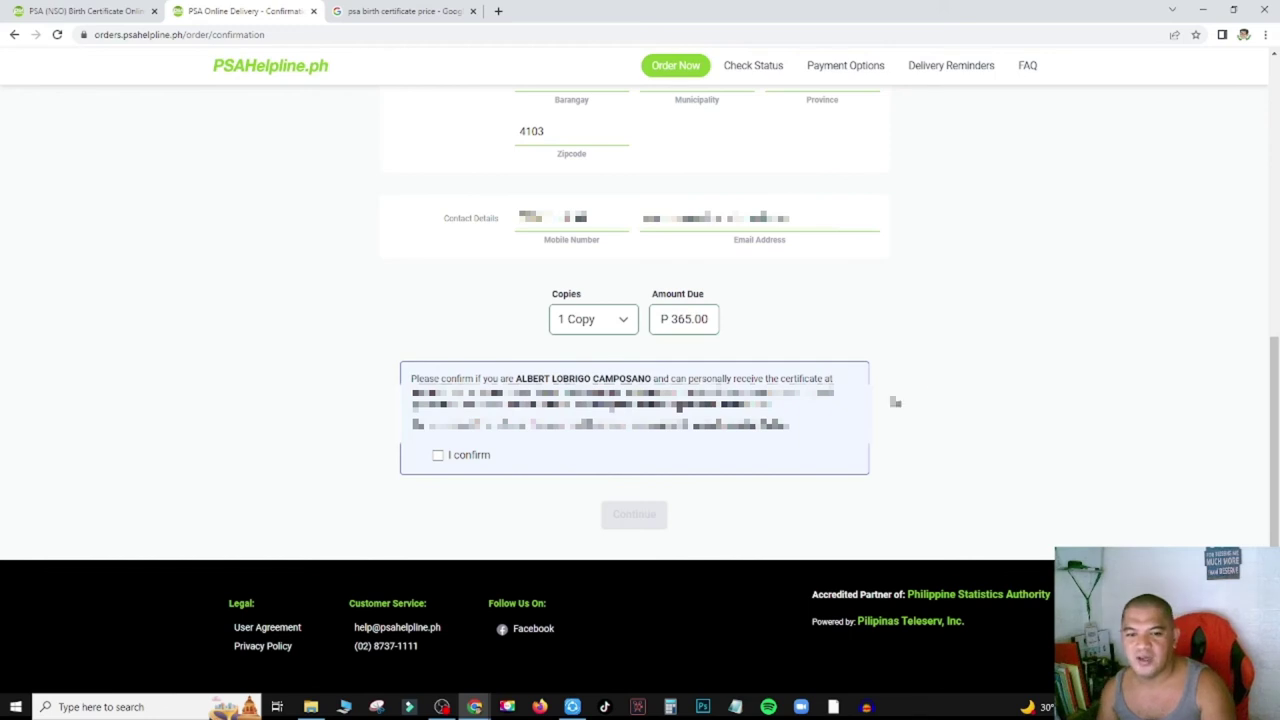
pyautogui.tripleClick(537, 424)
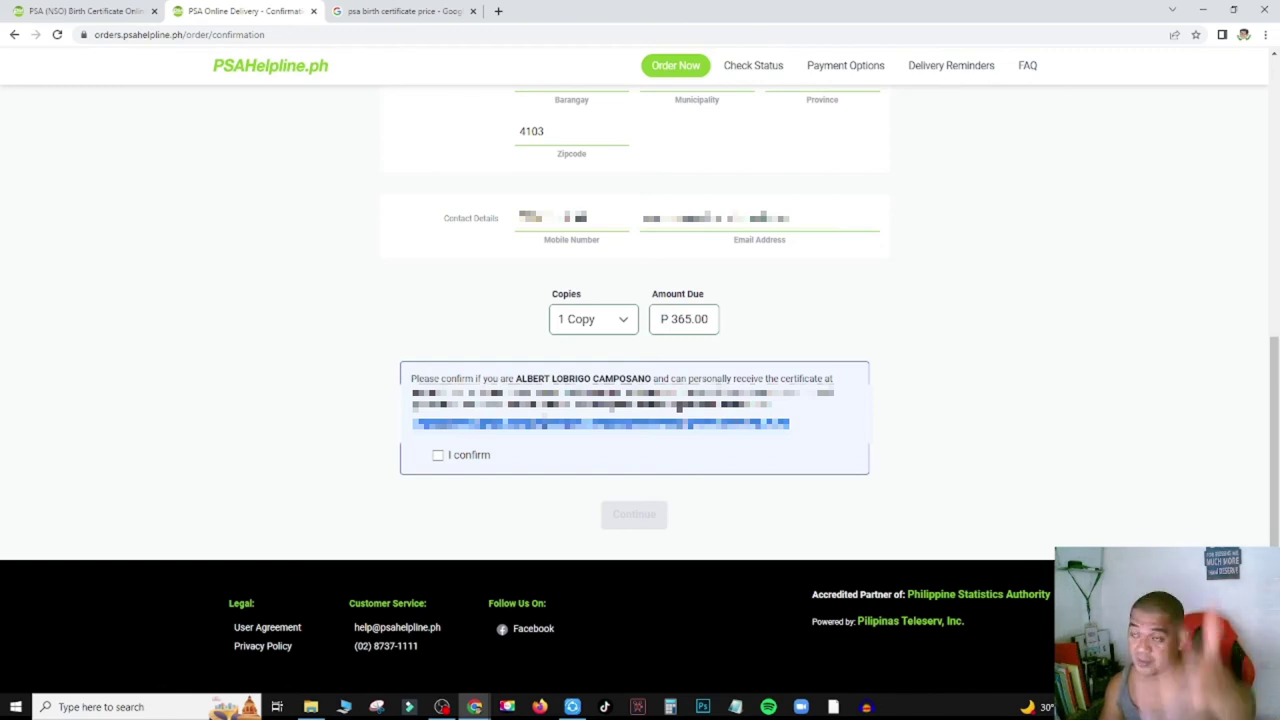
pyautogui.click(276, 410)
pyautogui.click(438, 456)
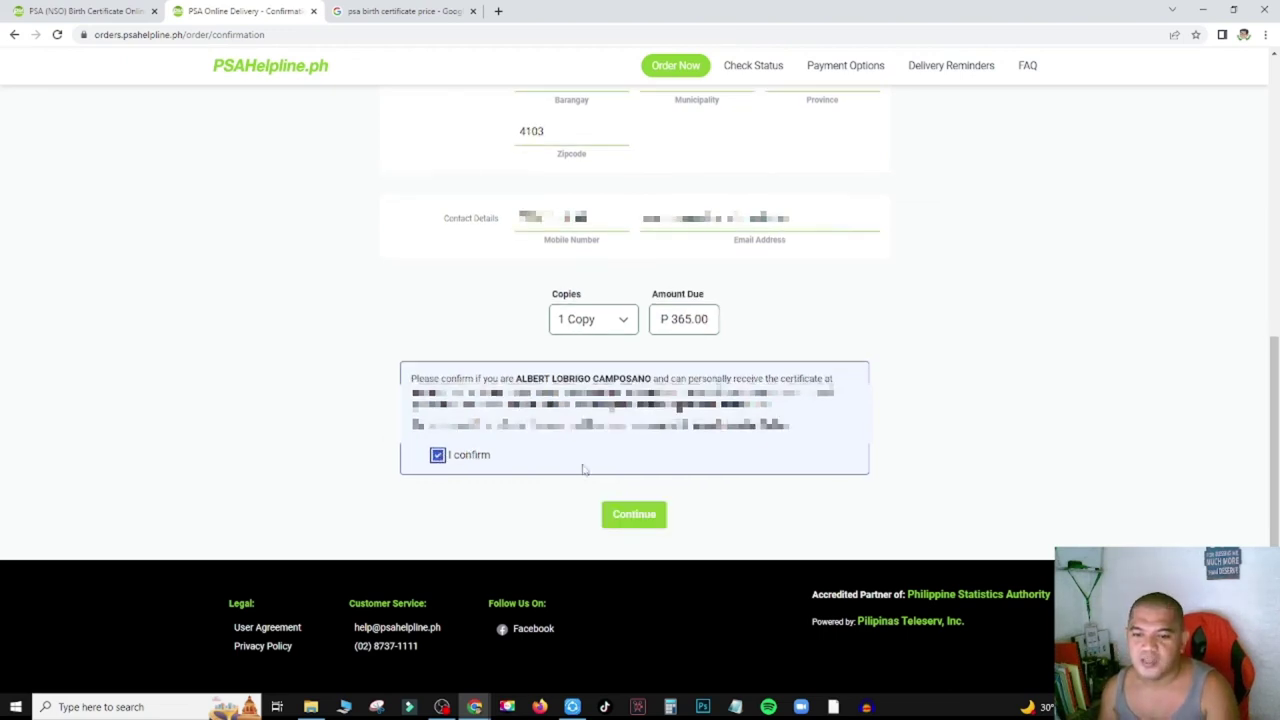
# Continue from the confirmed order to the Marriage Certificate payment options.
pyautogui.click(620, 516)
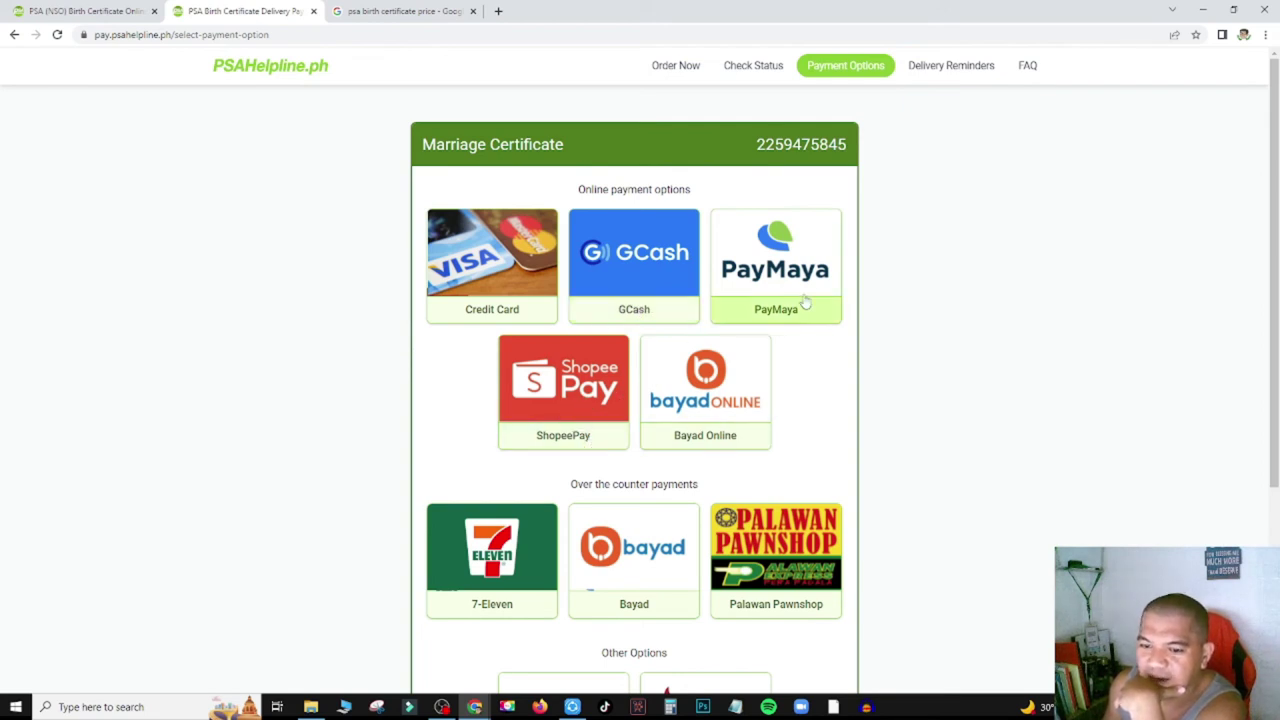
# Select GCash and start paying PHP 365.00 to PSAHelpline.
pyautogui.scroll(-3, 787, 400)
pyautogui.scroll(3, 700, 399)
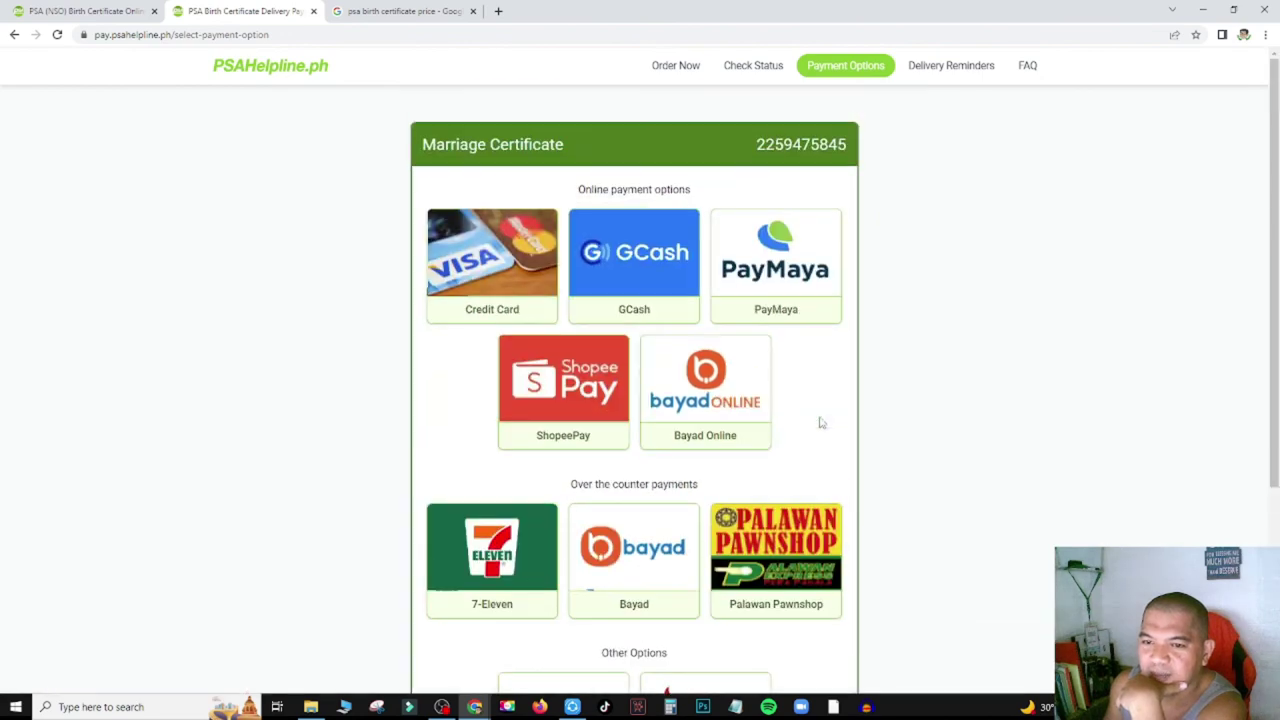
pyautogui.click(627, 311)
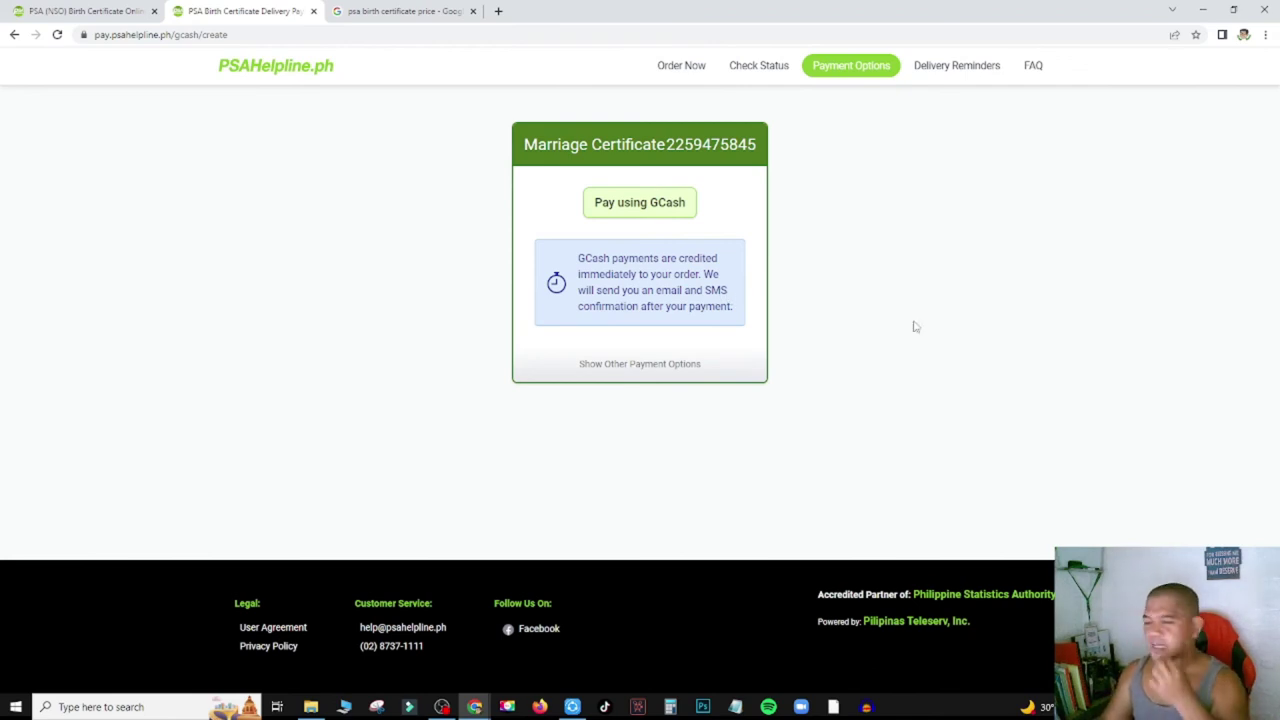
pyautogui.click(634, 208)
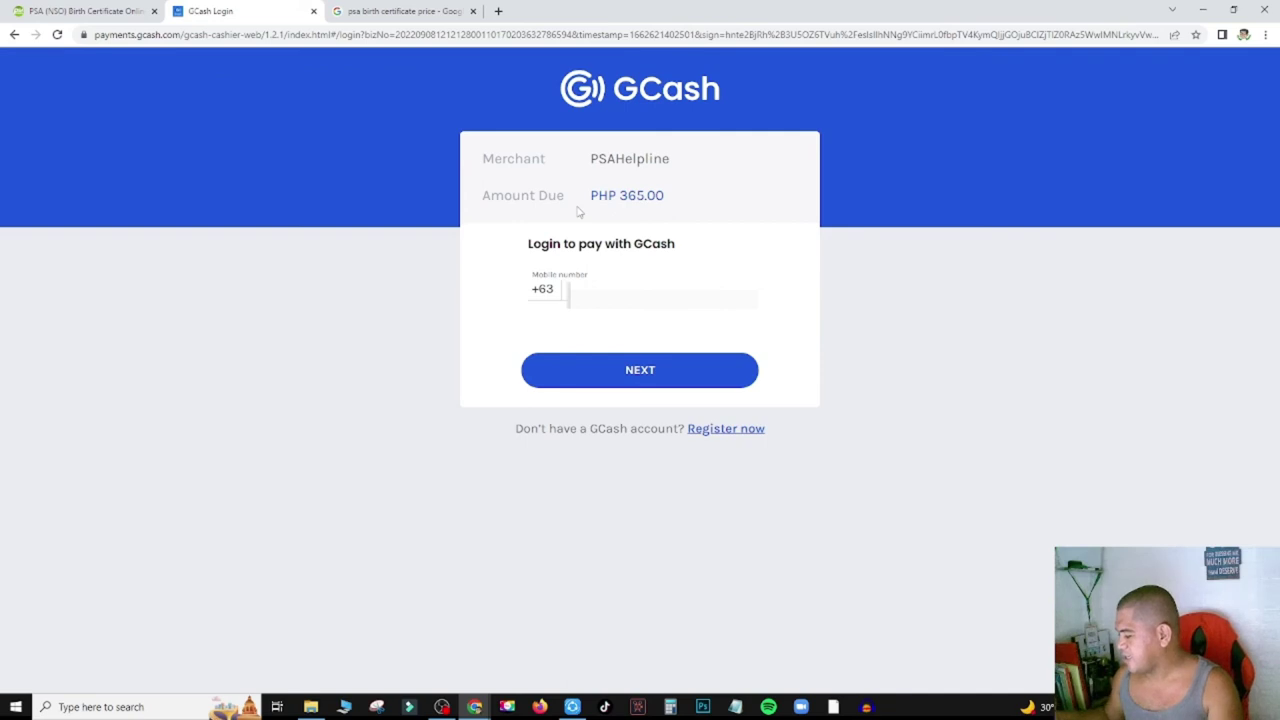
# Log in to GCash with the mobile number, authentication code and MPIN, then pay PHP 365.00.
pyautogui.click(642, 380)
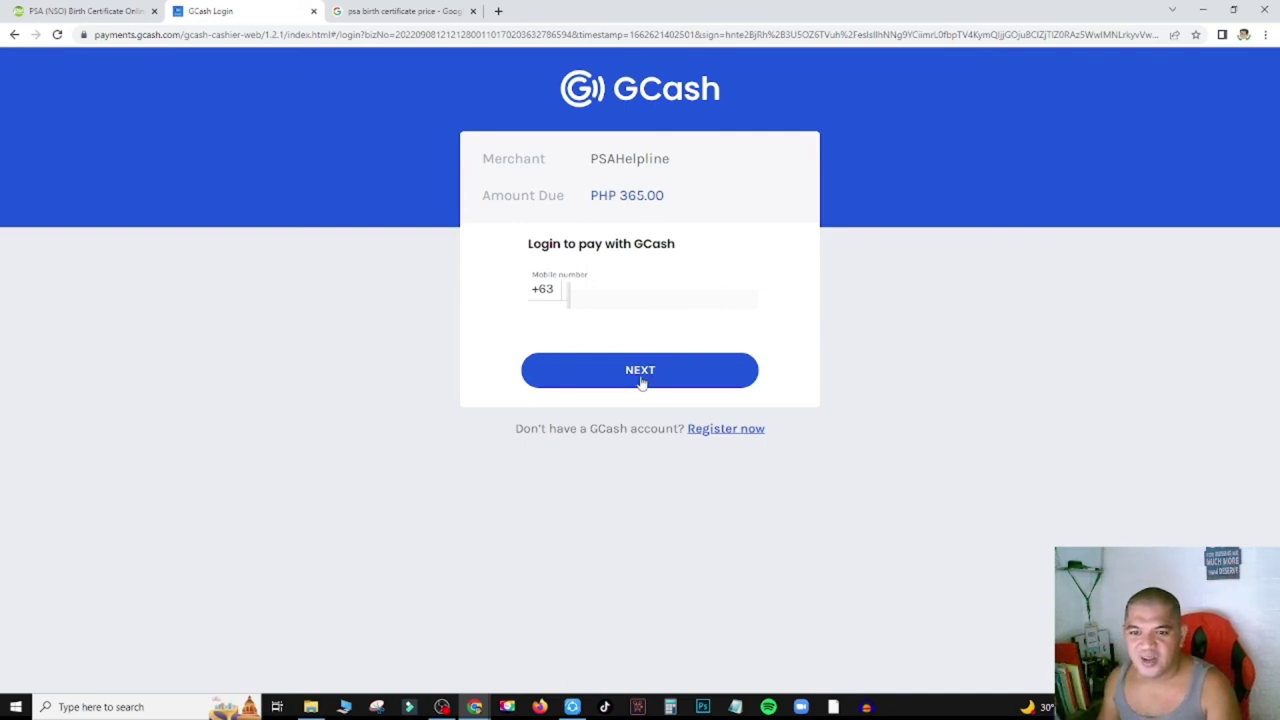
pyautogui.click(641, 378)
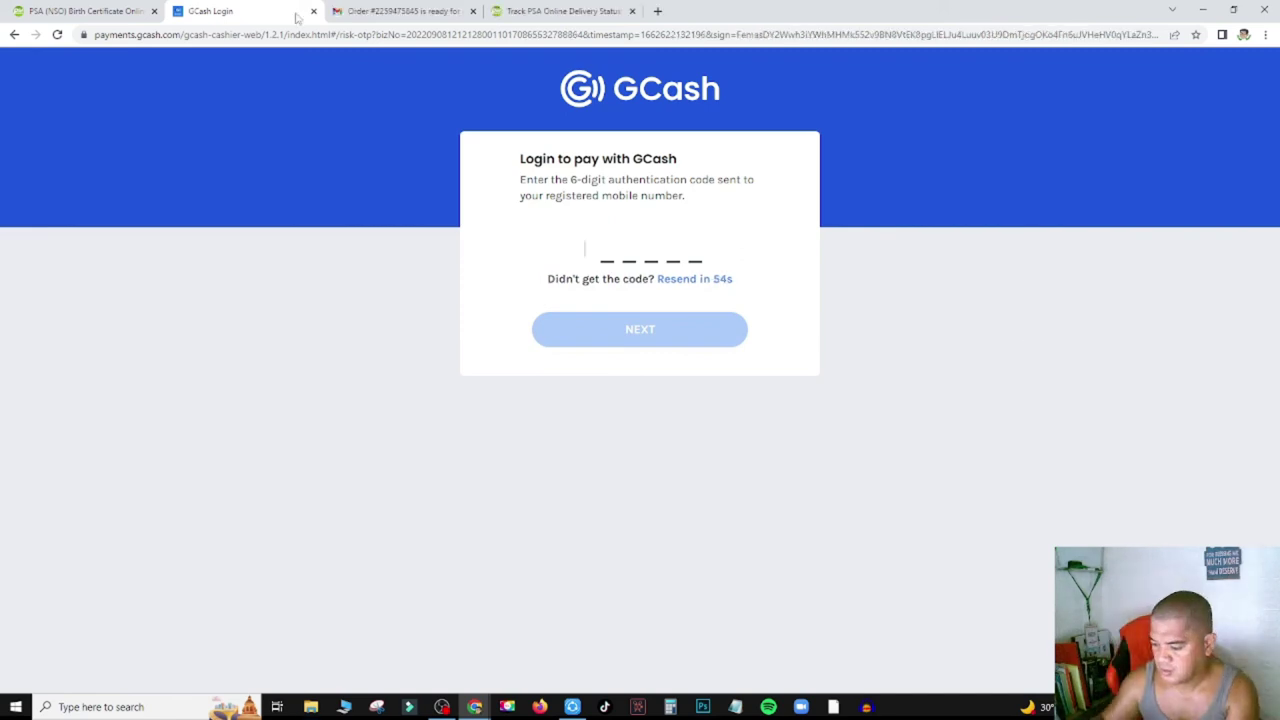
pyautogui.write('123456')
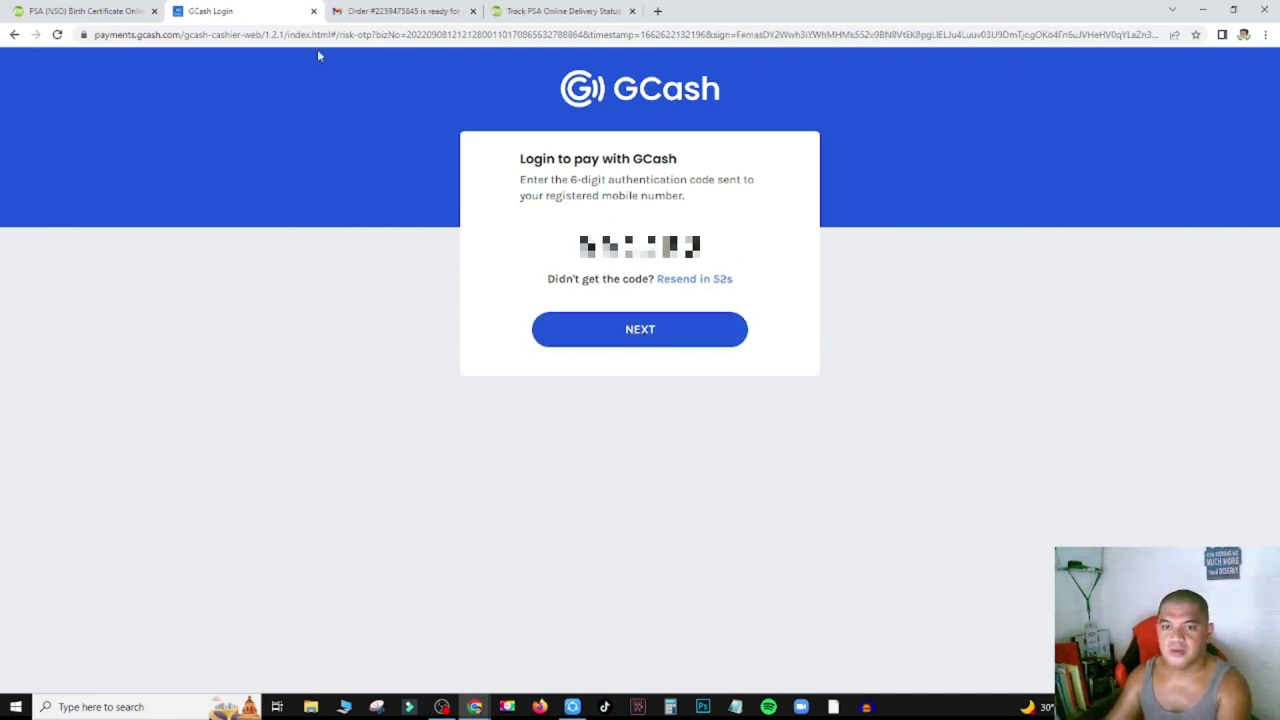
pyautogui.click(630, 328)
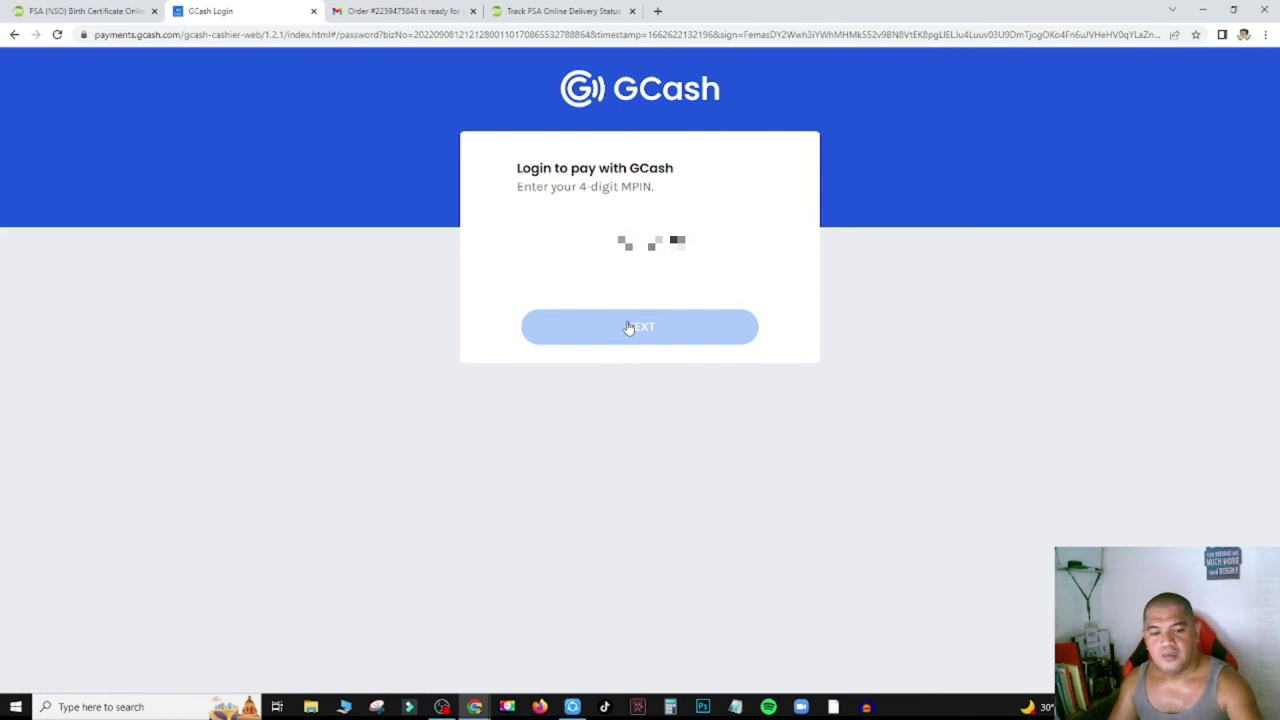
pyautogui.write('1234')
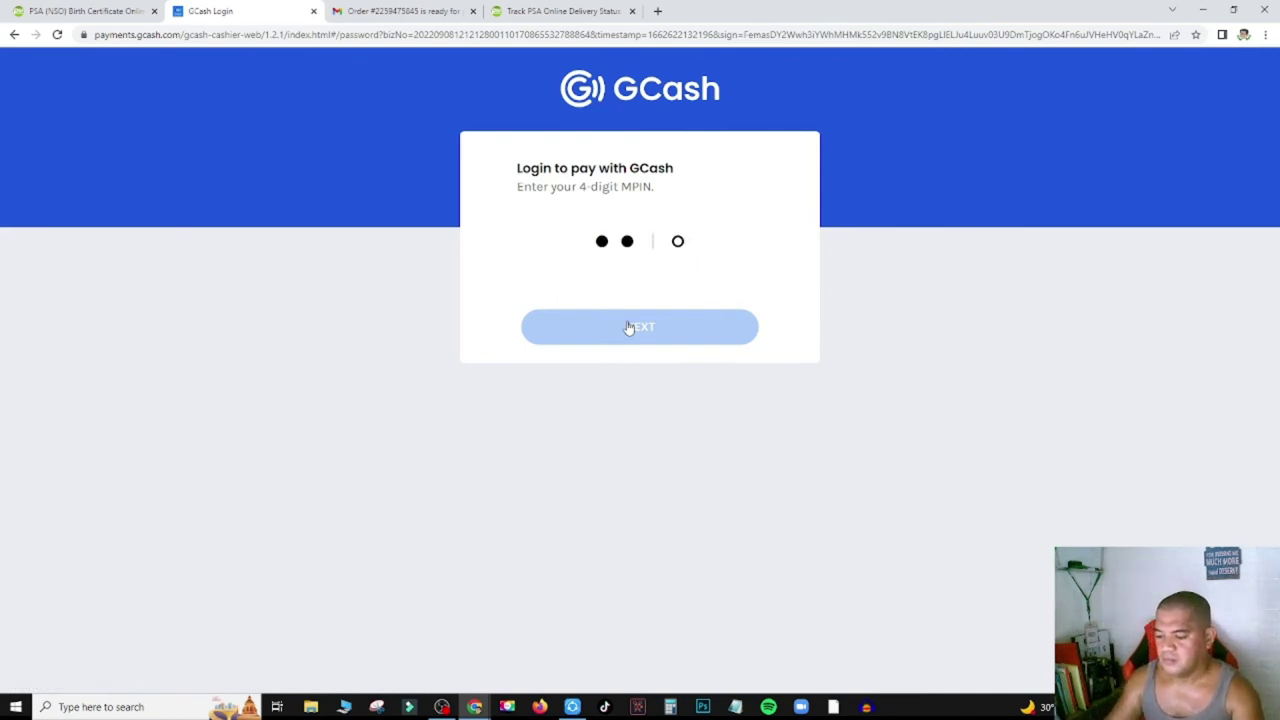
pyautogui.click(628, 328)
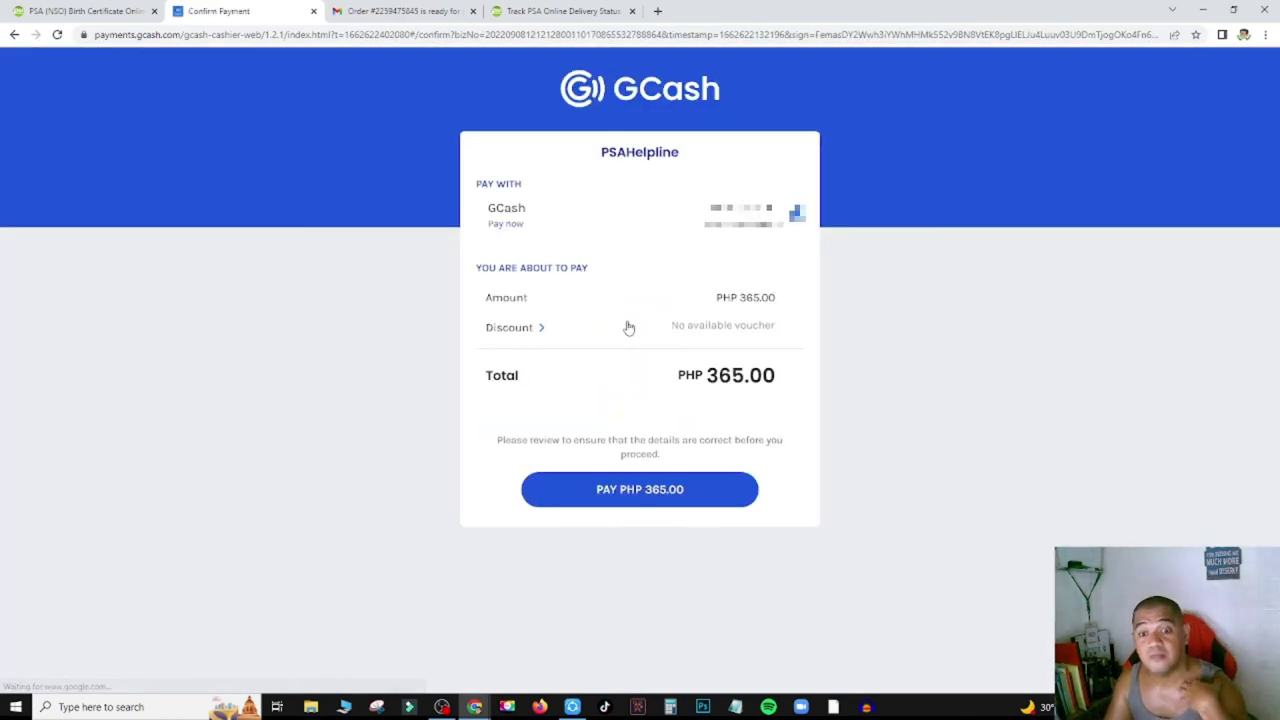
pyautogui.click(660, 497)
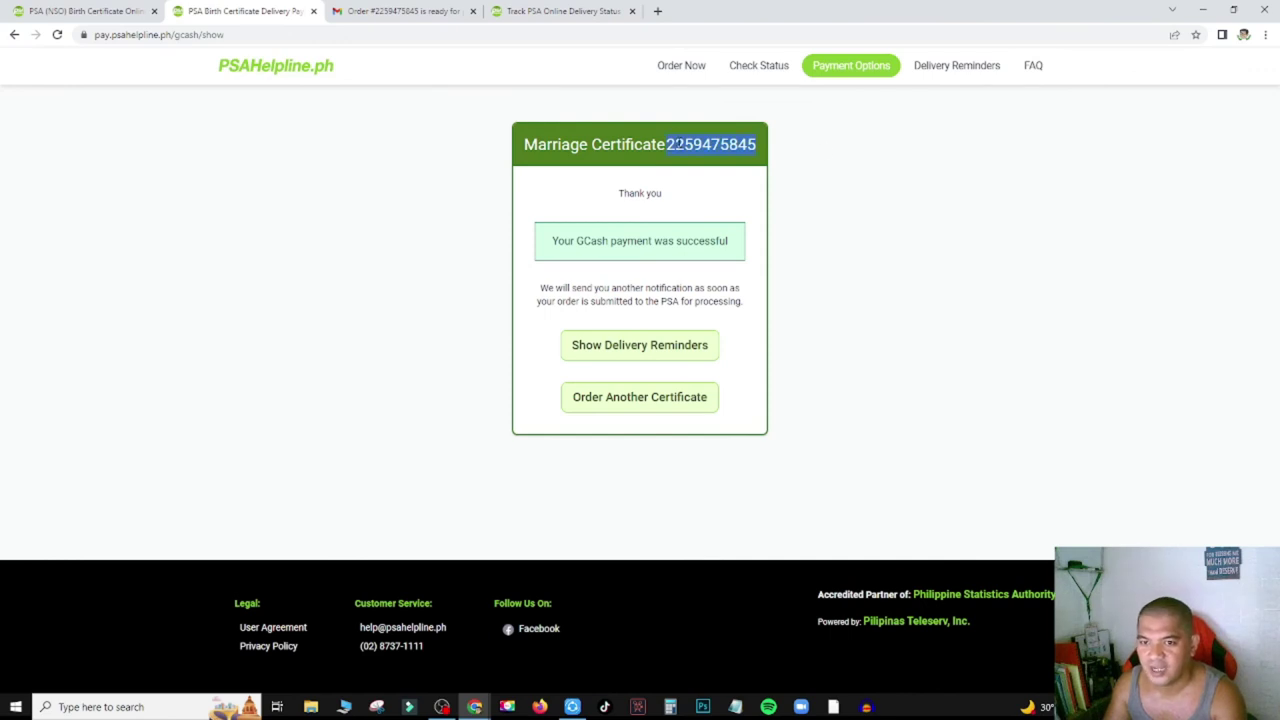
# Copy the order's reference number and return to the PSAHelpline.ph home page.
pyautogui.rightClick(677, 145)
pyautogui.click(701, 152)
pyautogui.rightClick(700, 147)
pyautogui.press('Escape')
pyautogui.rightClick(700, 145)
pyautogui.click(711, 150)
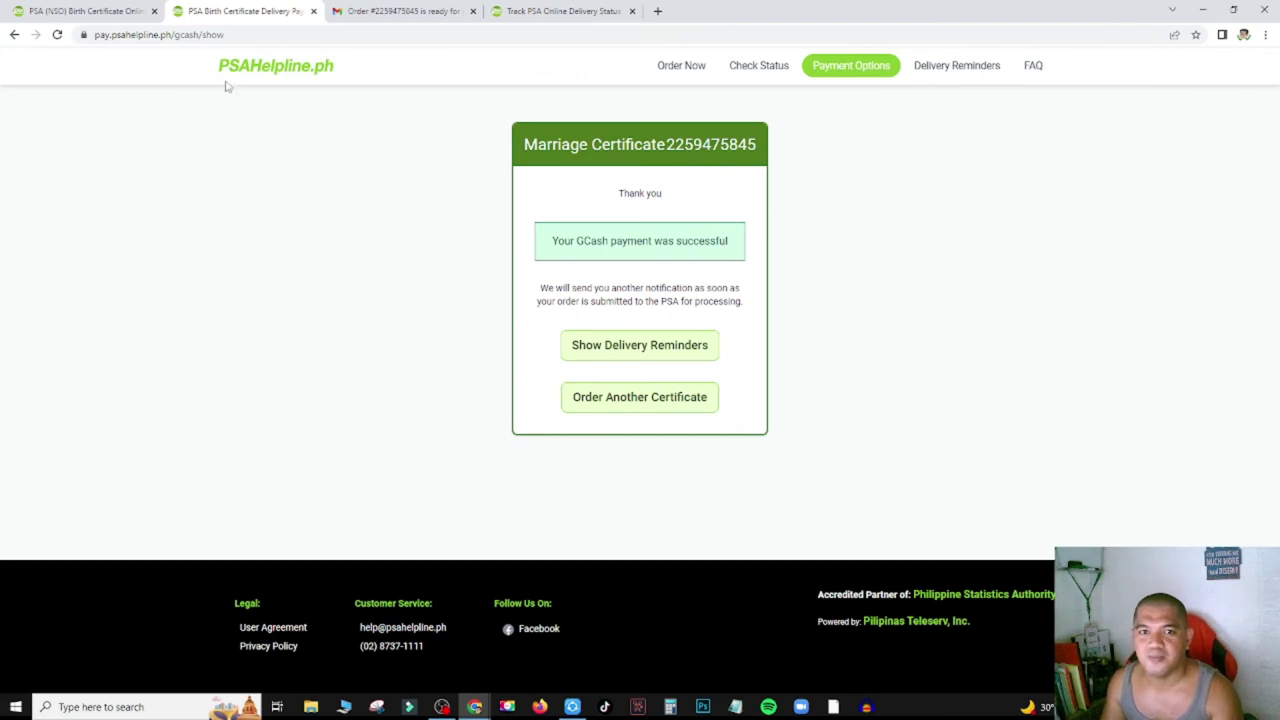
pyautogui.click(282, 73)
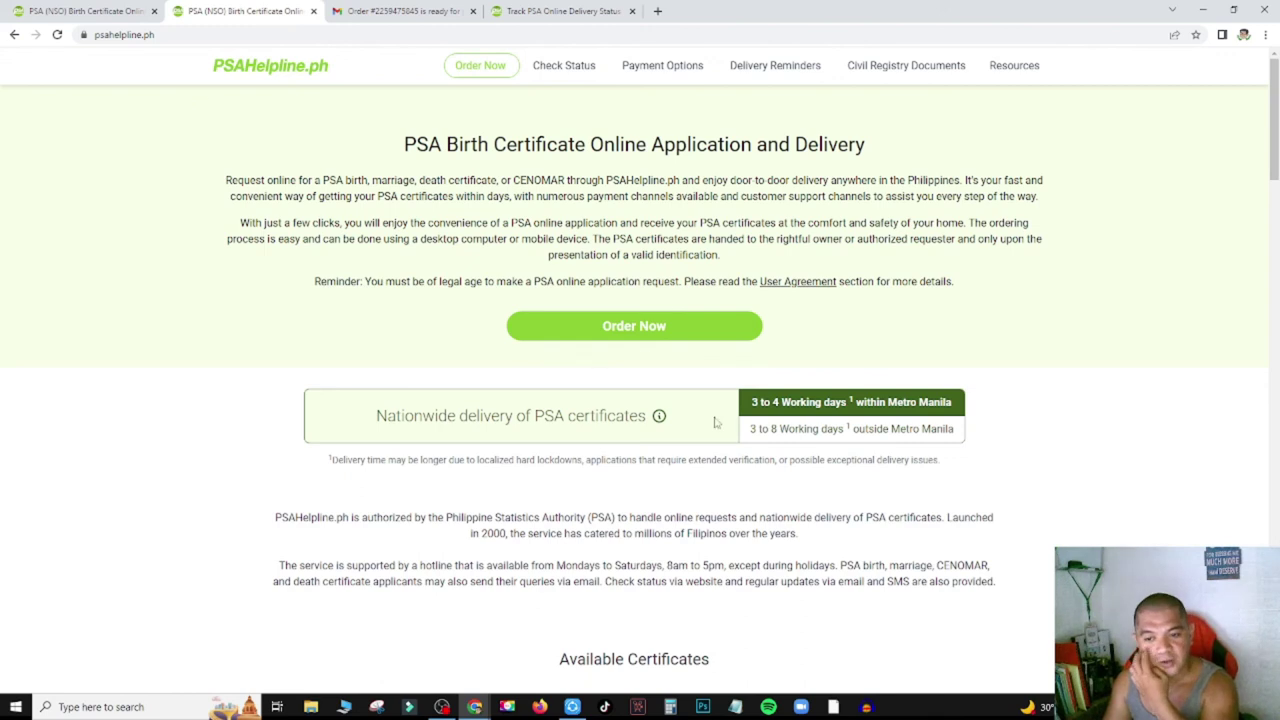
# Paste the reference number into Check Status to confirm the order is paid, then go to Gmail.
pyautogui.tripleClick(755, 429)
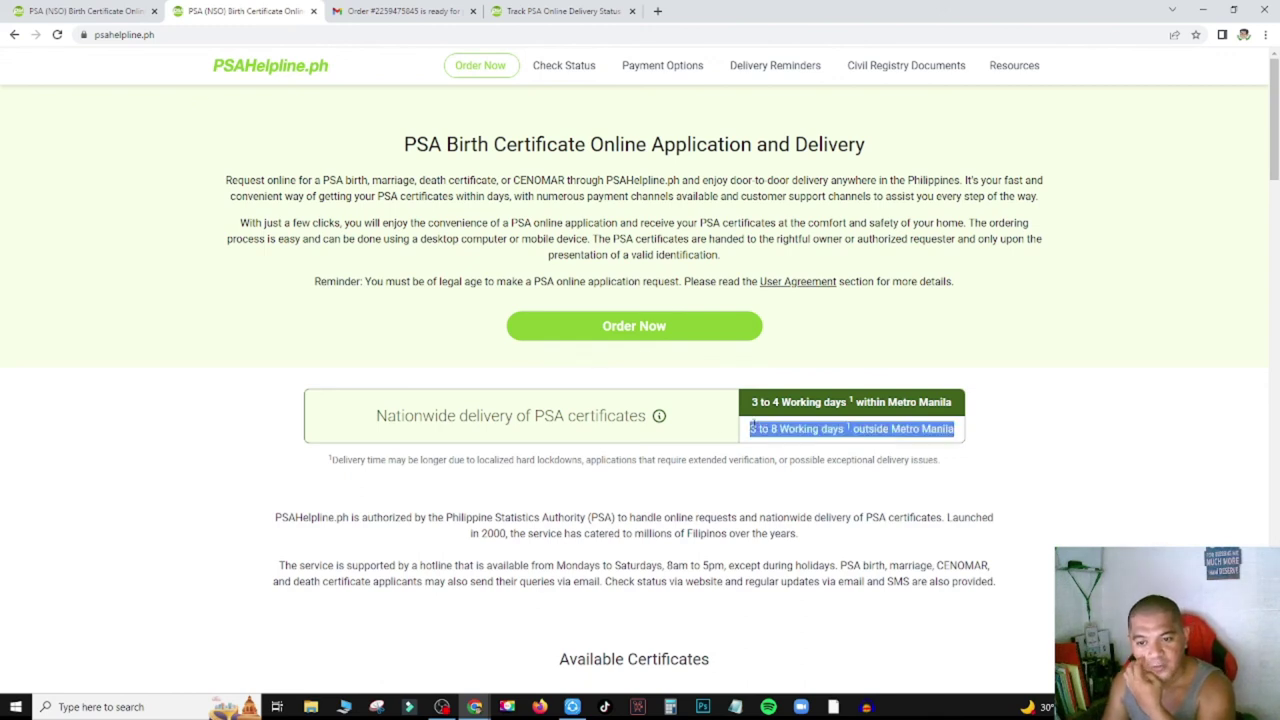
pyautogui.click(315, 76)
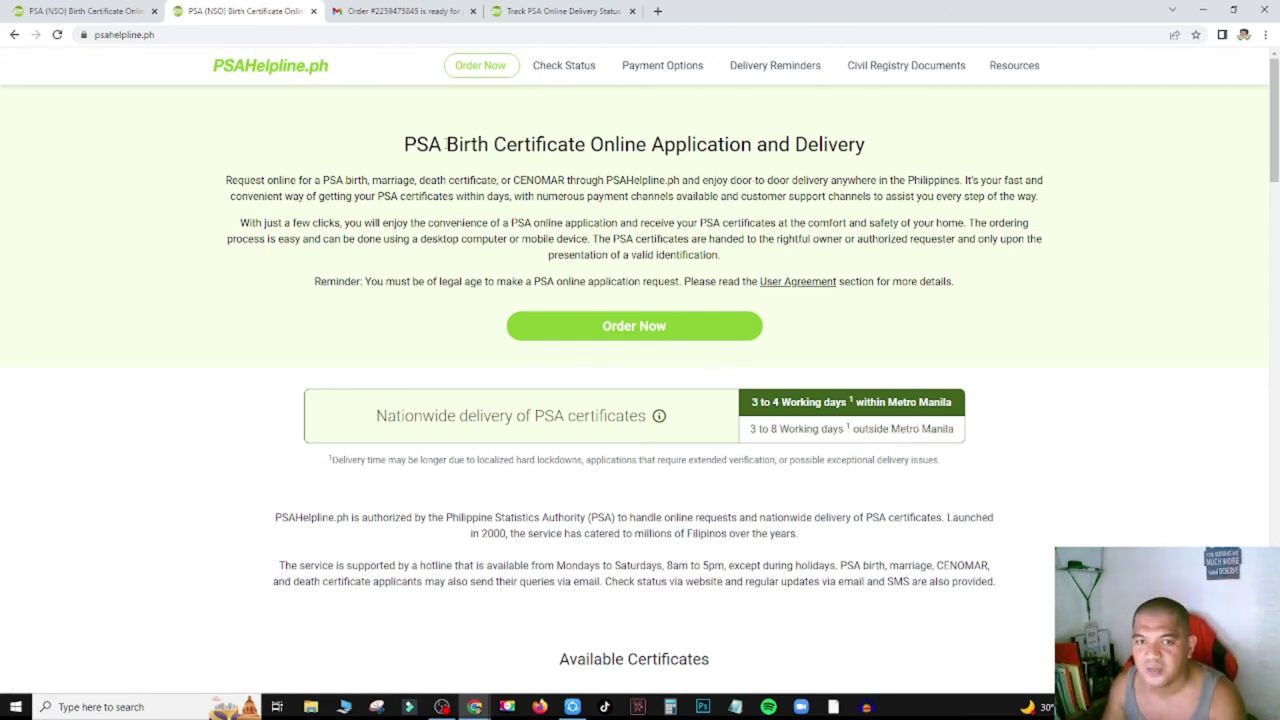
pyautogui.click(564, 68)
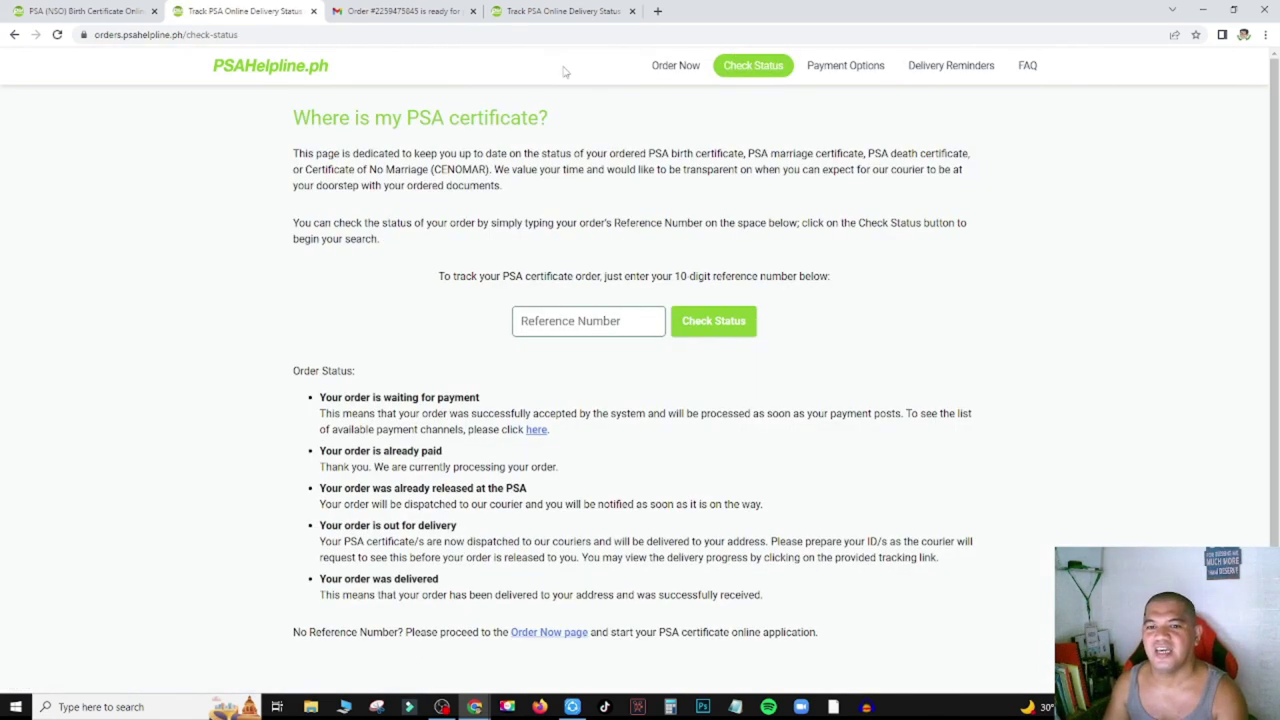
pyautogui.click(592, 312)
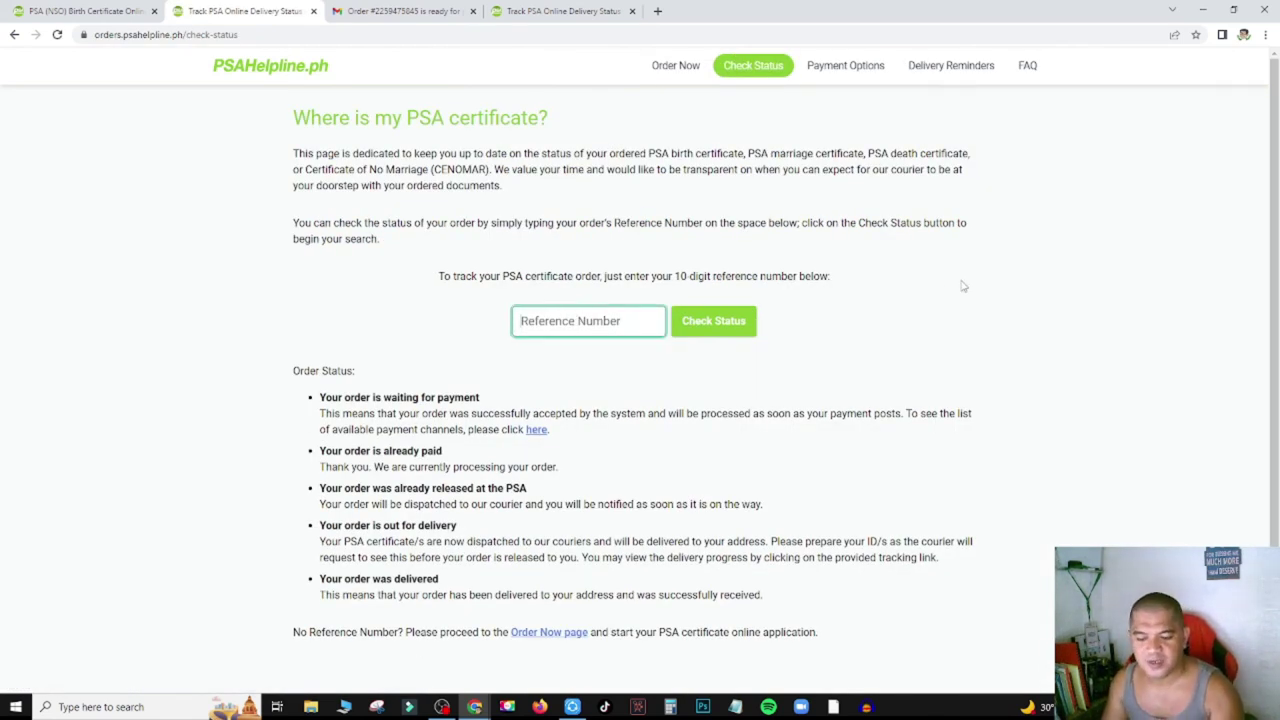
pyautogui.hotkey('ctrl', 'v')
pyautogui.click(743, 323)
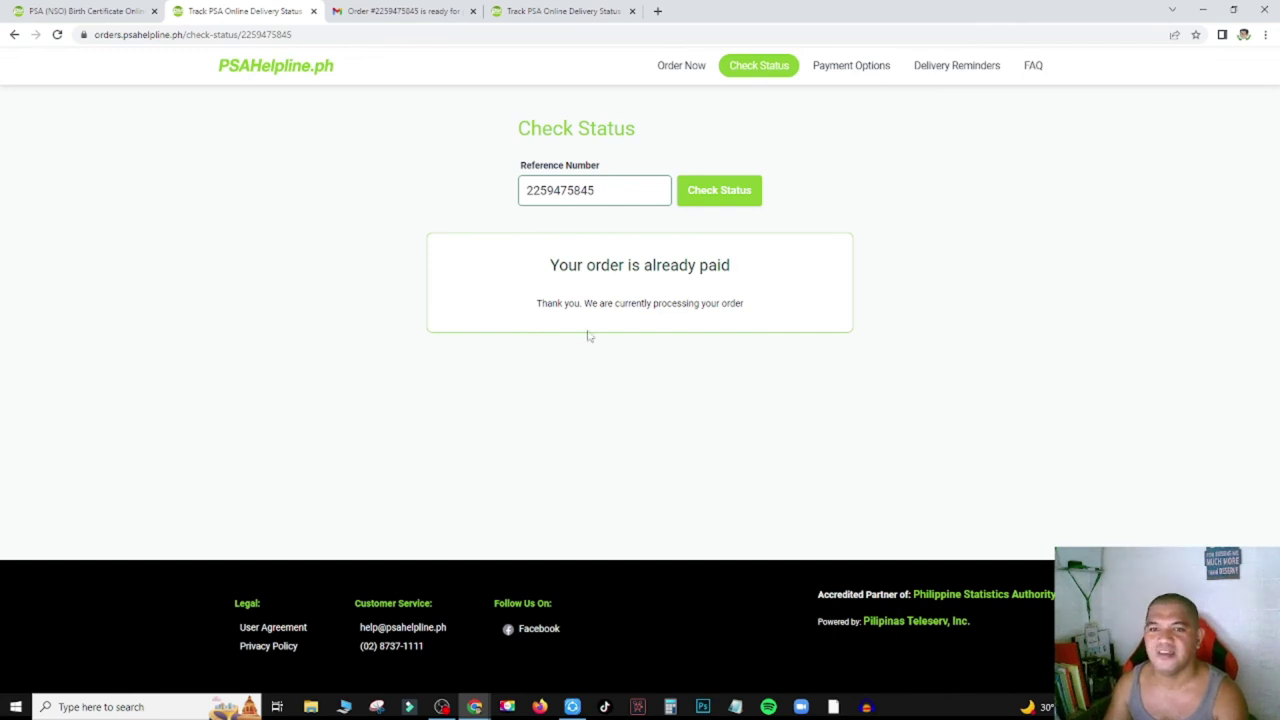
pyautogui.click(432, 11)
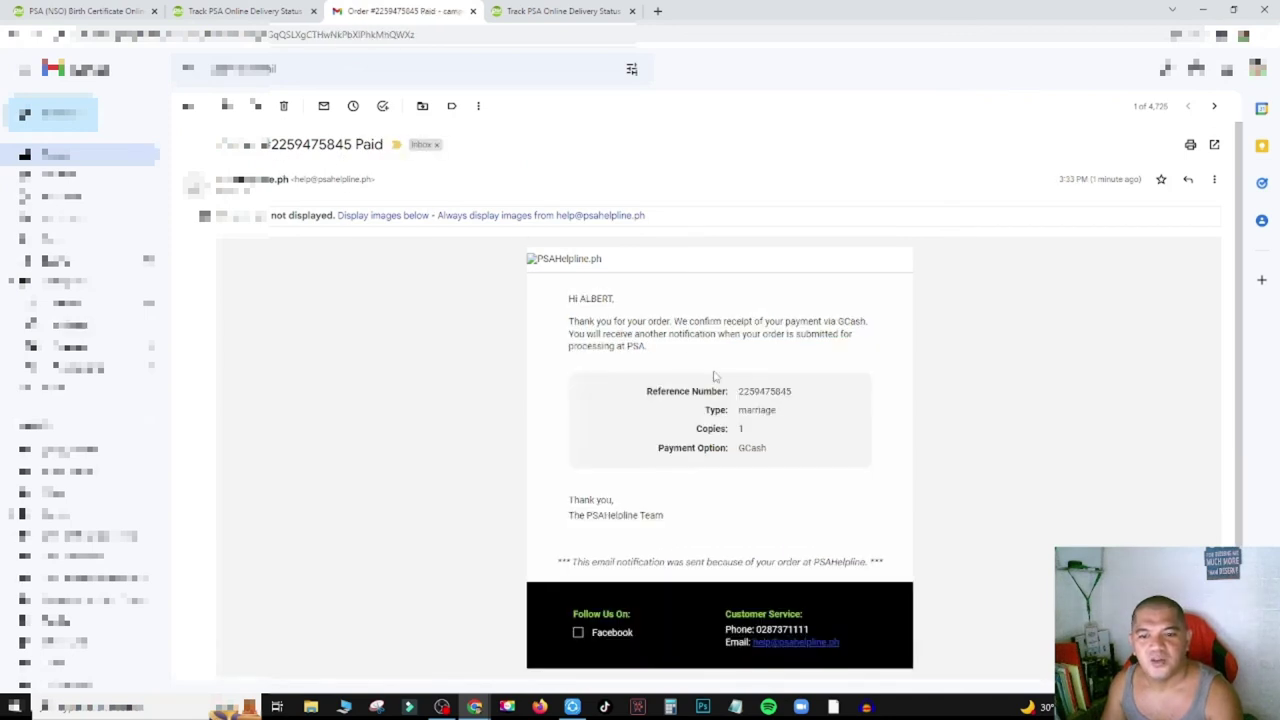
# Show the Paid email's images and highlight its GCash payment confirmation paragraph.
pyautogui.click(395, 216)
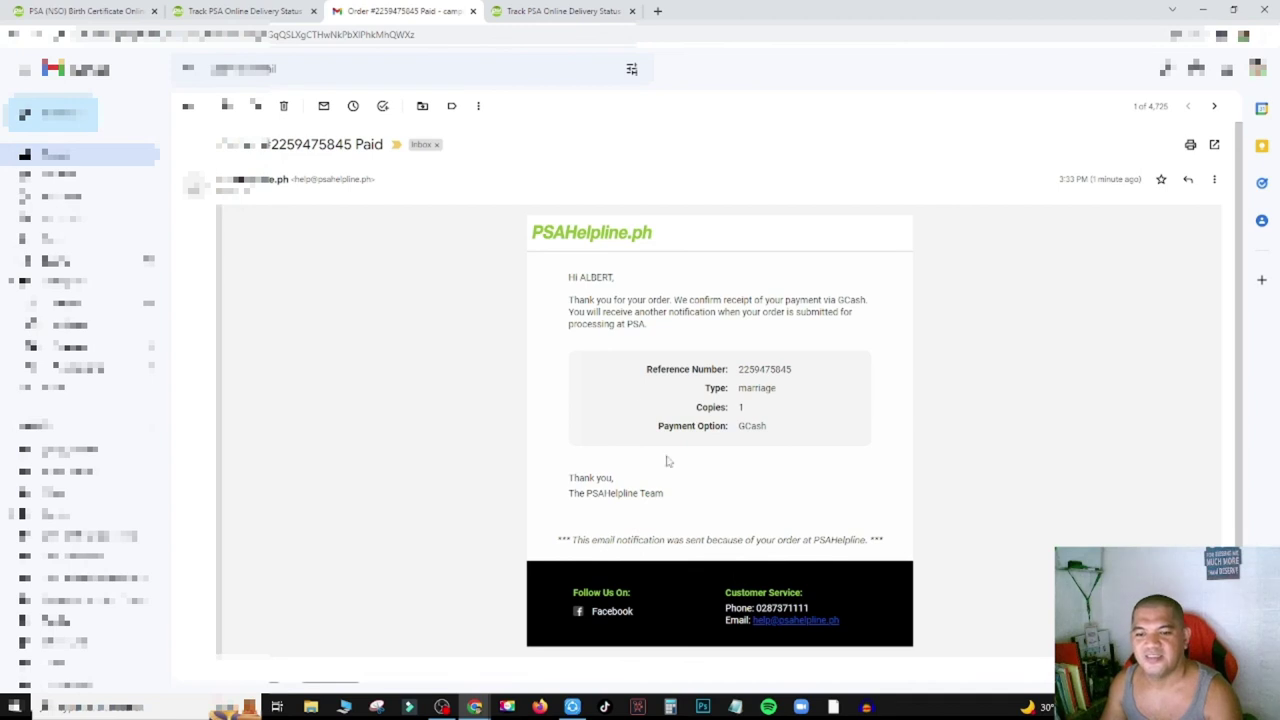
pyautogui.moveTo(693, 300); pyautogui.dragTo(857, 301)
pyautogui.tripleClick(795, 311)
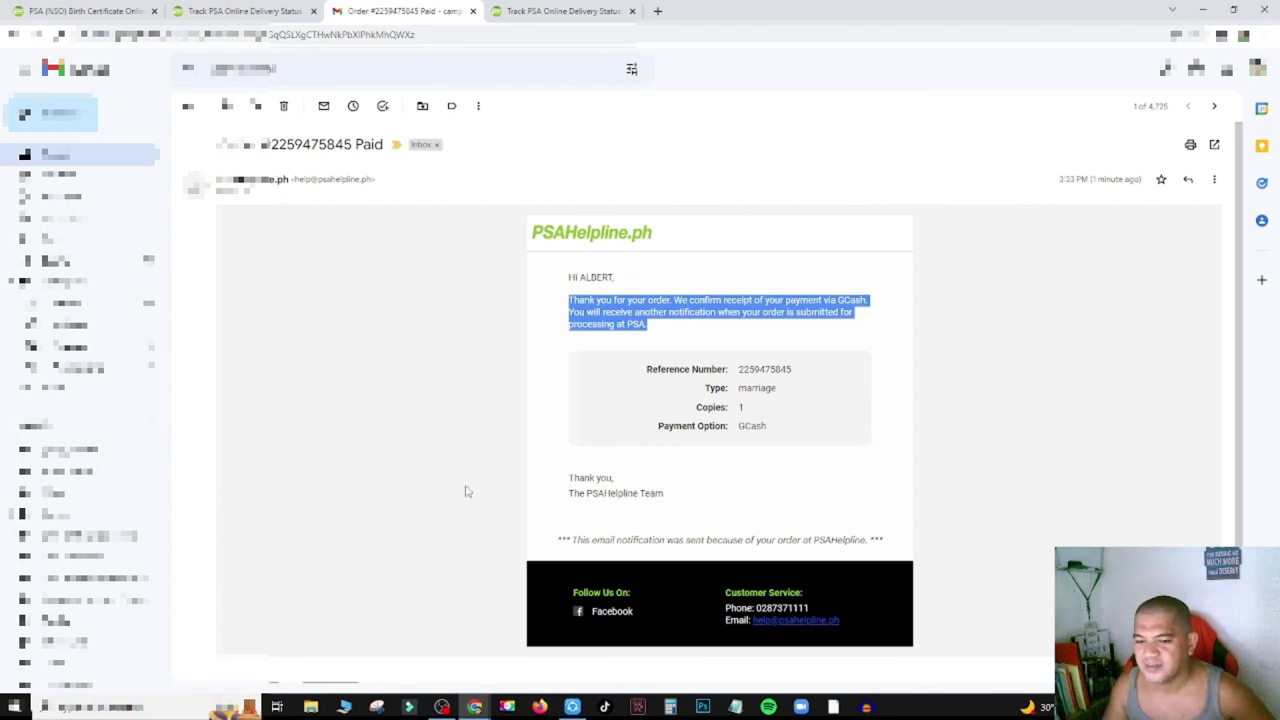
pyautogui.click(441, 455)
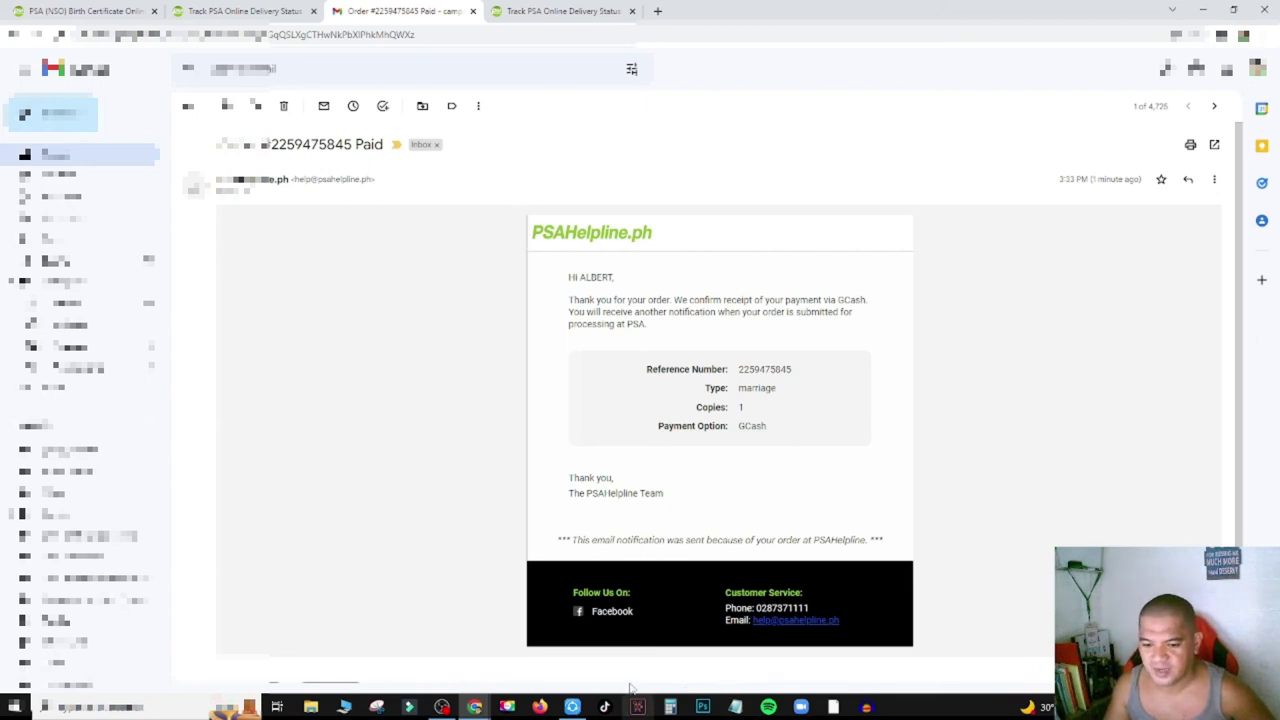
pyautogui.click(442, 706)
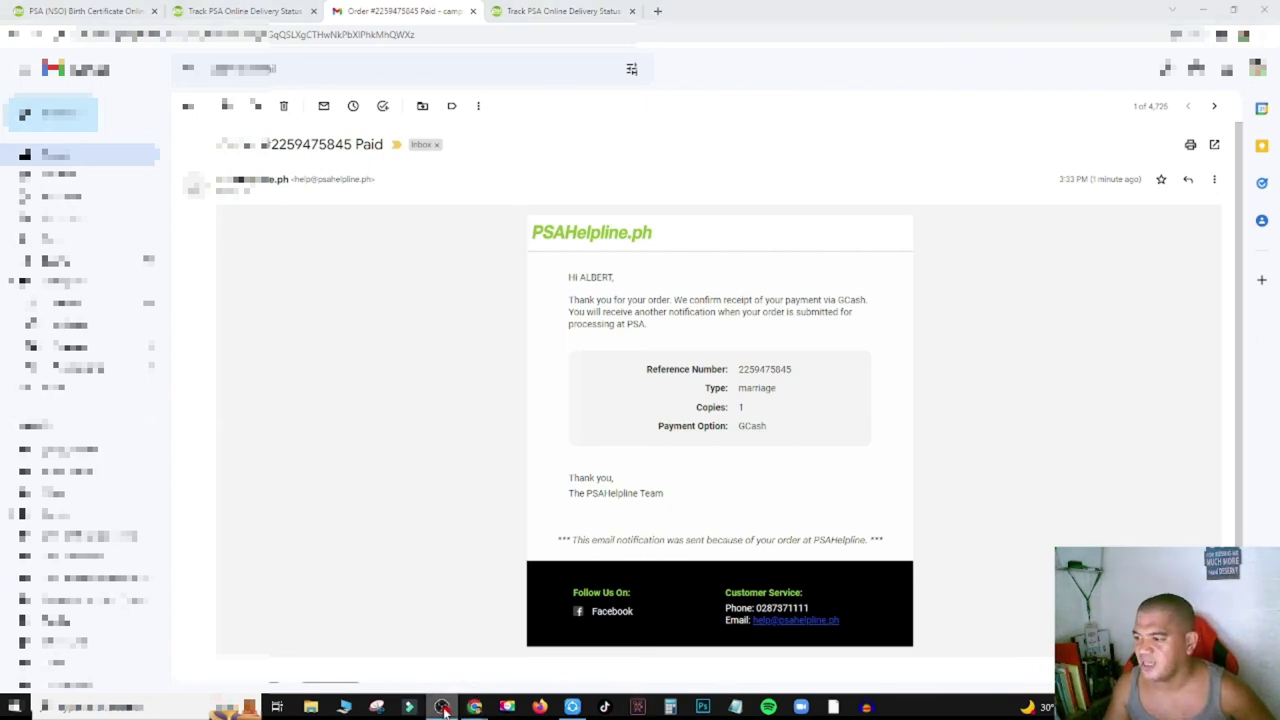